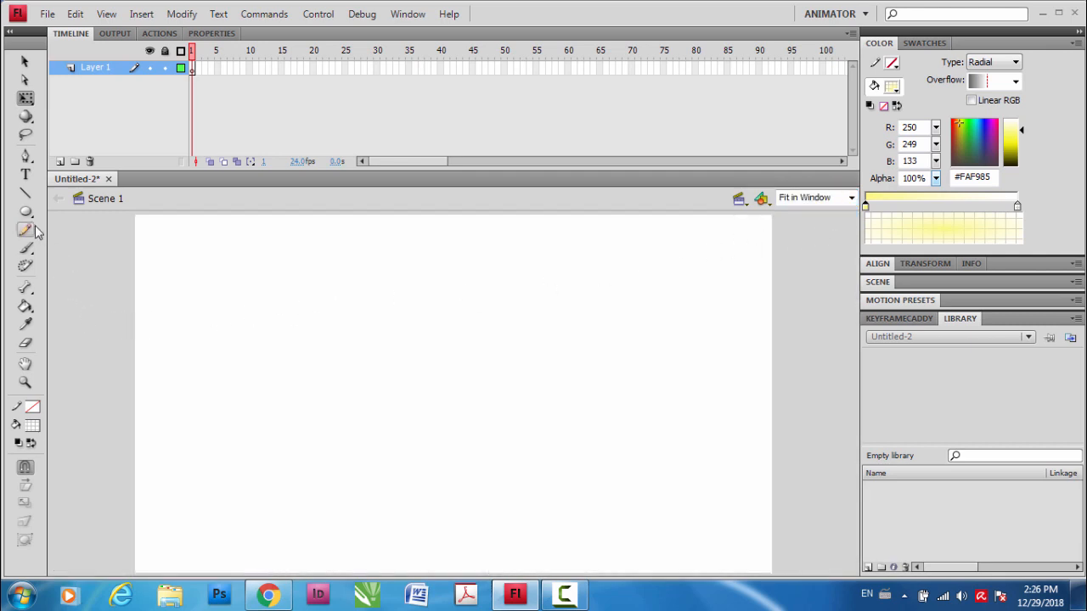
Draw a strokeless rectangle over most of the stage with Object Drawing turned off.
left_click_drag(25, 211, 58, 222)
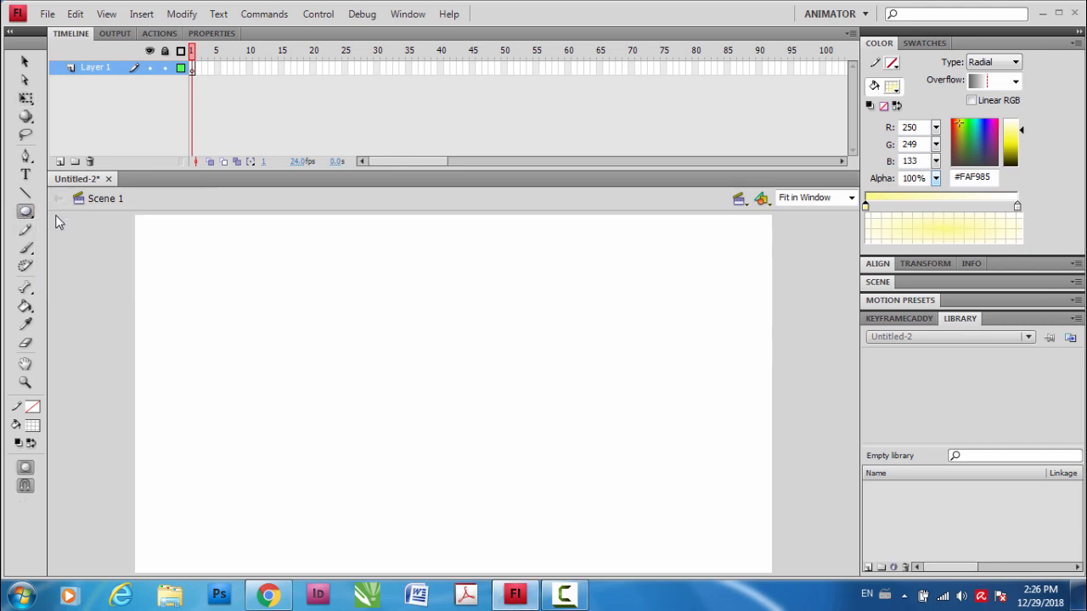
left_click(26, 469)
left_click_drag(135, 251, 707, 514)
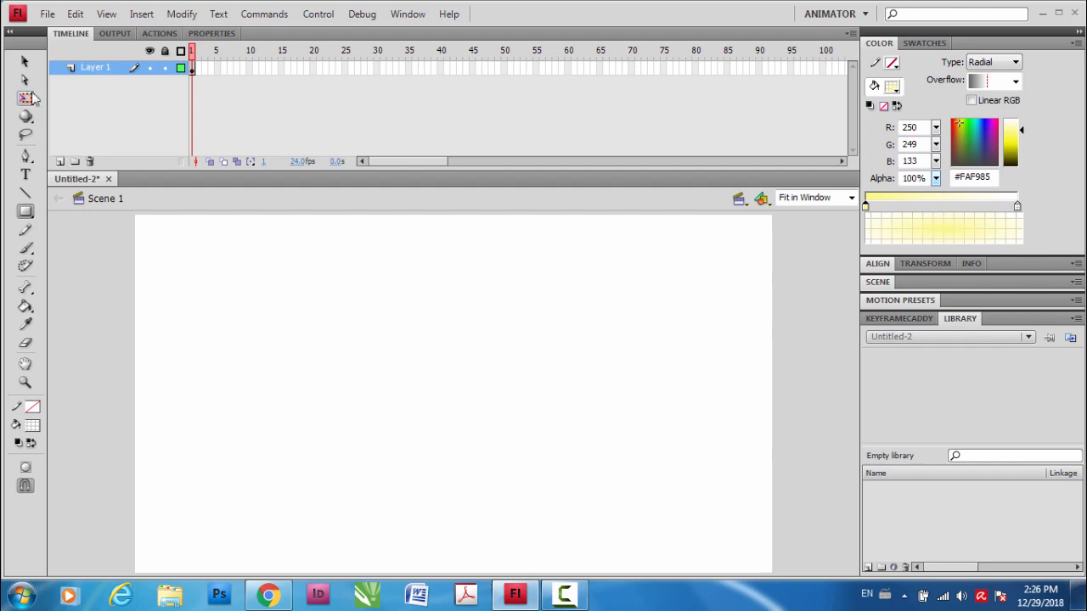
Fill the drawn rectangle with solid dark grey #333333.
left_click(25, 62)
left_click(426, 405)
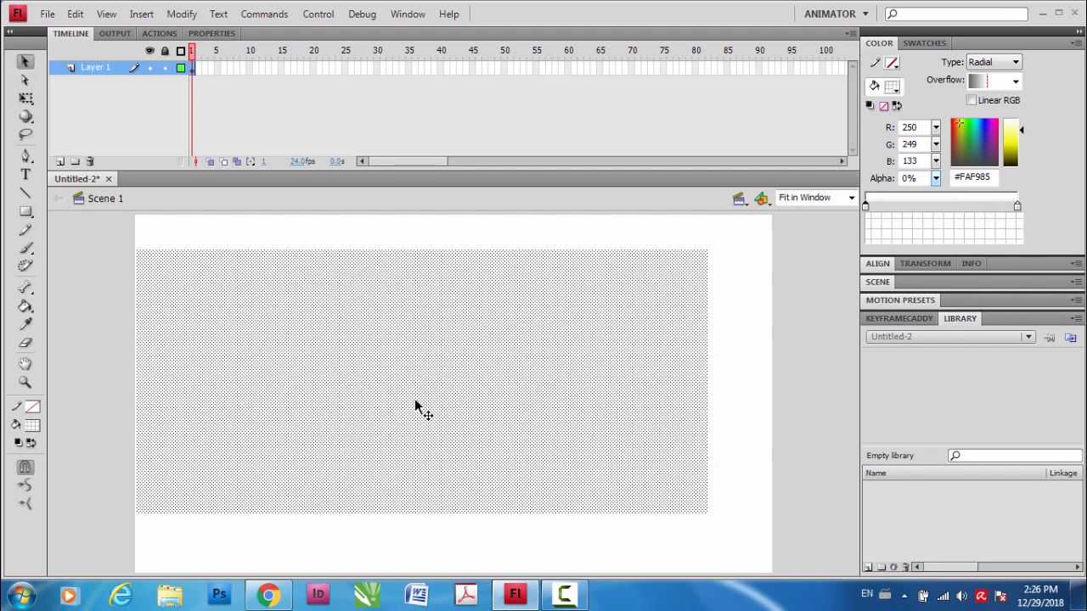
left_click(34, 426)
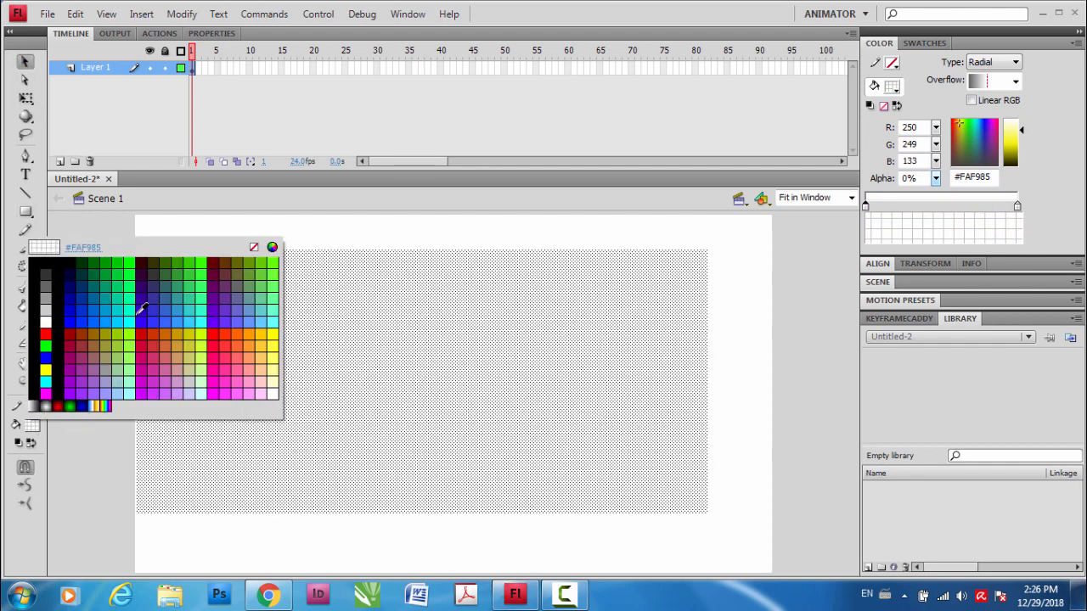
left_click(155, 272)
Stretch the rectangle with Free Transform so its upper and right edges reach the stage's edges.
left_click(26, 98)
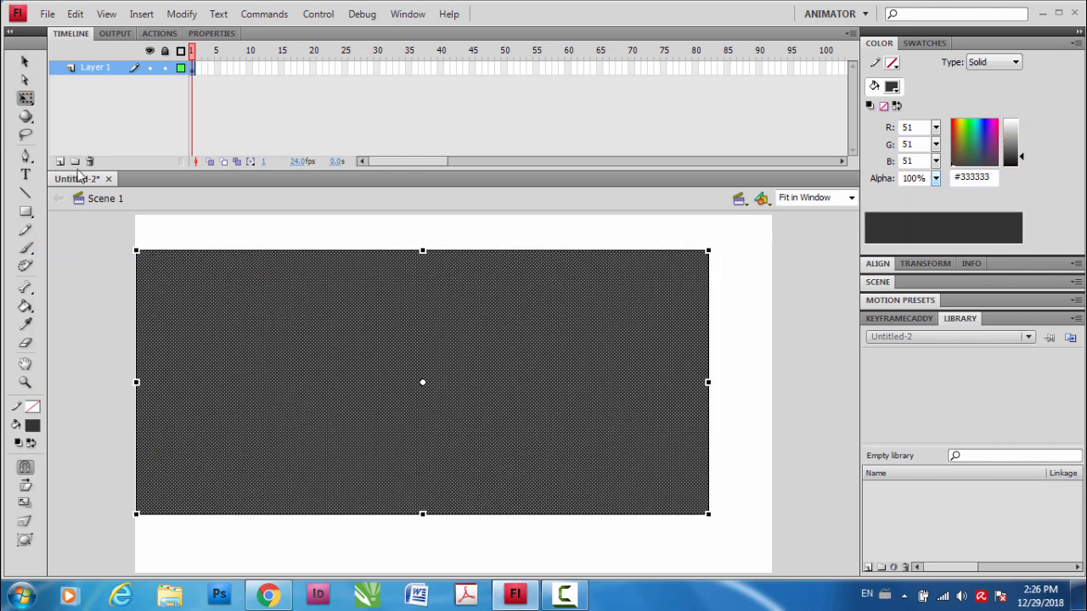
left_click(414, 247)
left_click(431, 279)
left_click_drag(422, 251, 422, 214)
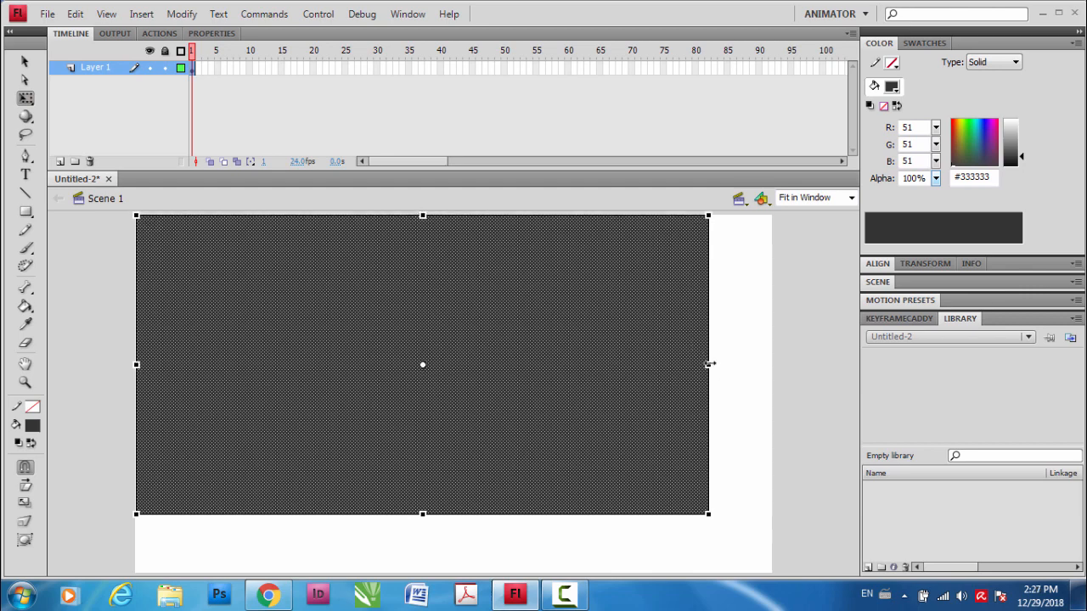
left_click_drag(709, 365, 770, 364)
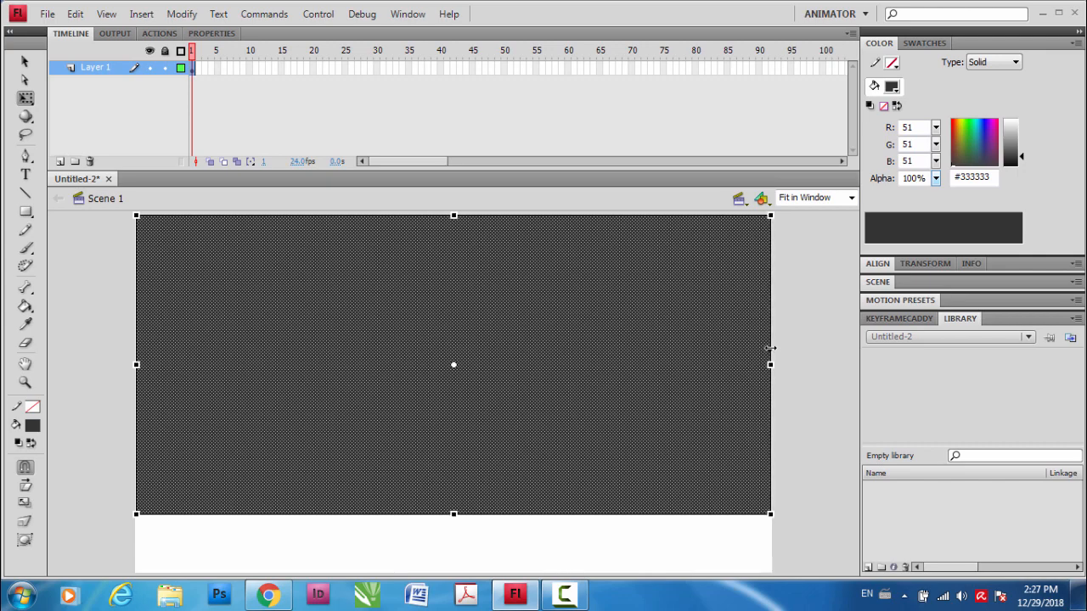
Adjust the rectangle's left edge with Free Transform so it meets the stage's left edge, undoing the misplaced change.
left_click(119, 406)
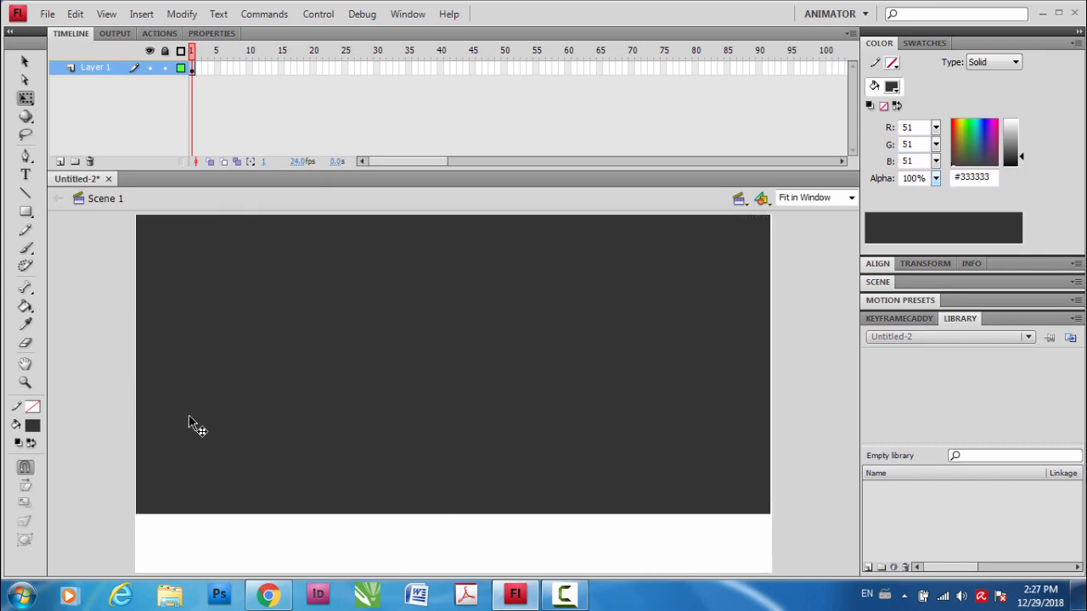
left_click(144, 420)
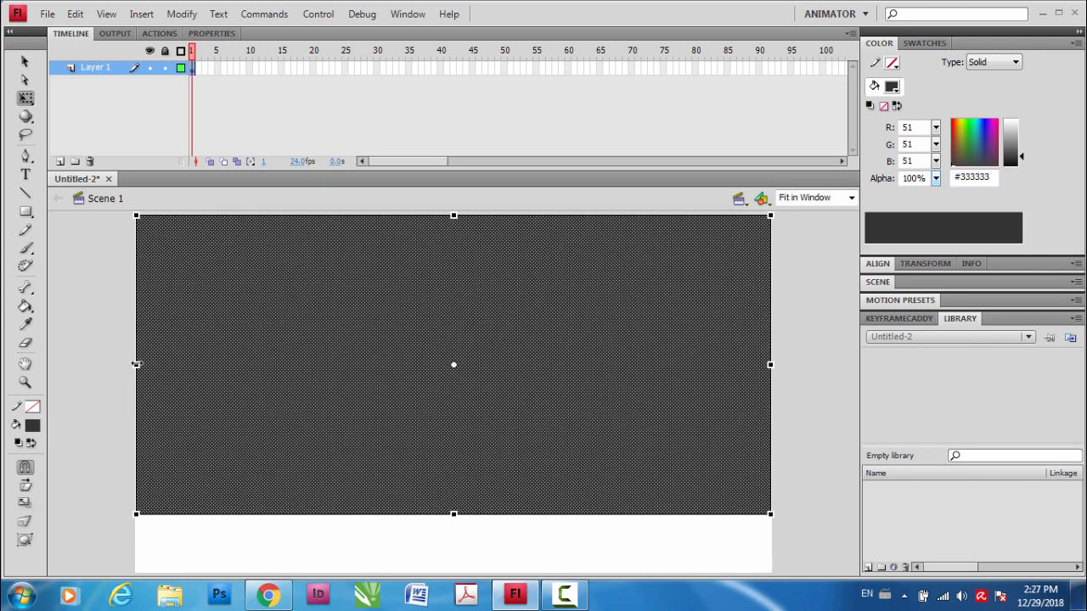
left_click_drag(137, 365, 157, 342)
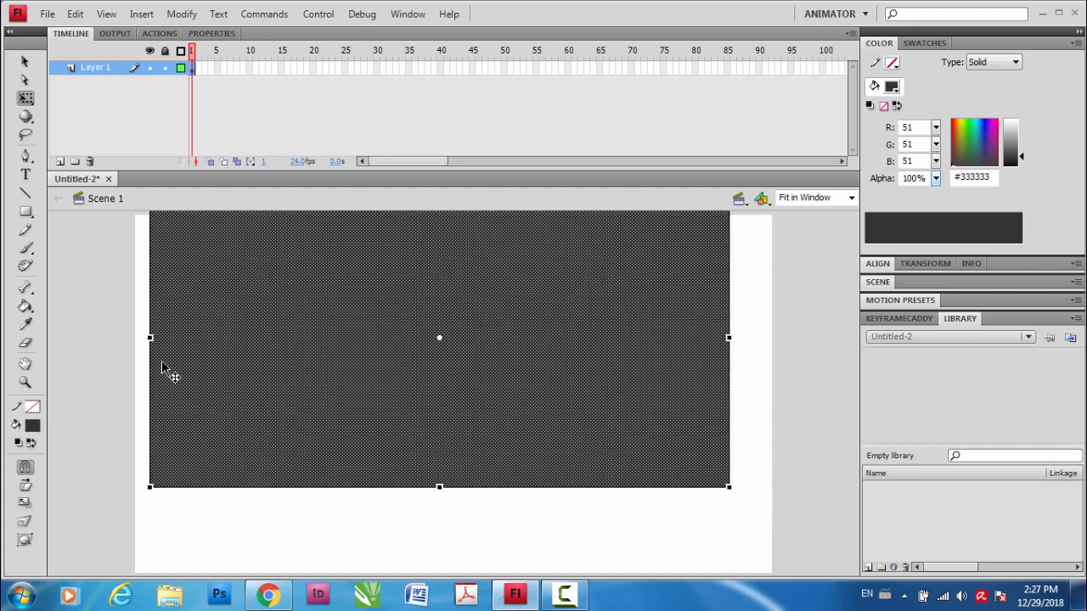
key("ctrl+z")
left_click(117, 415)
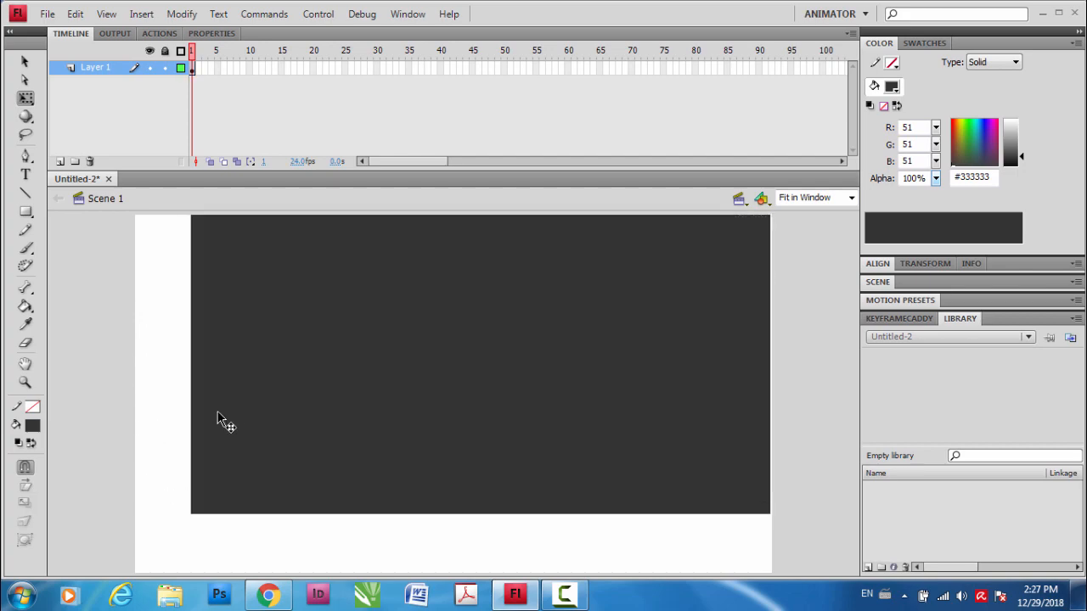
left_click(220, 413)
left_click_drag(191, 365, 136, 365)
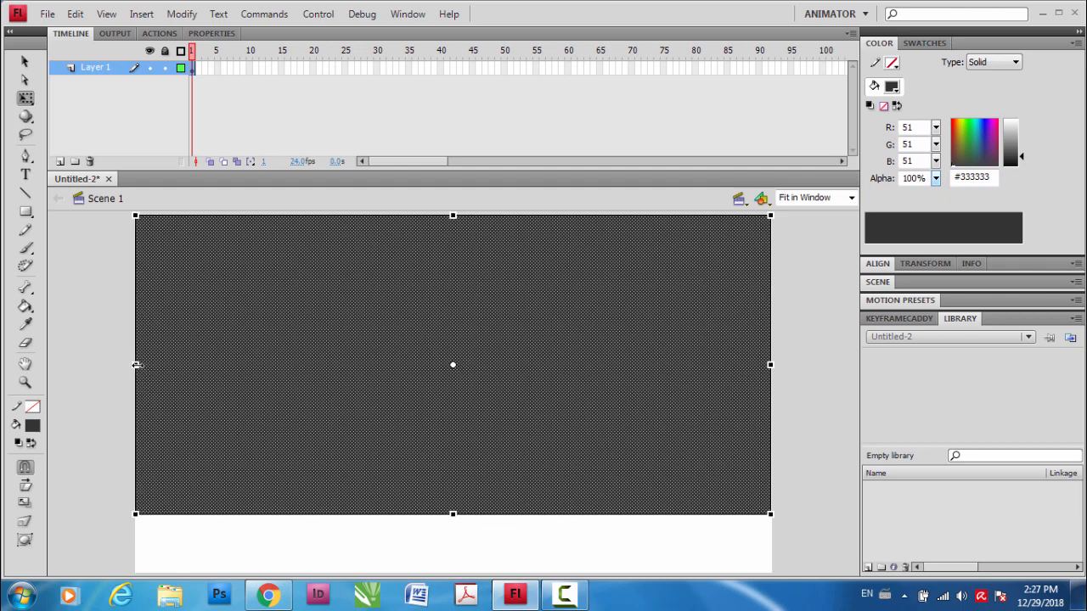
left_click(103, 390)
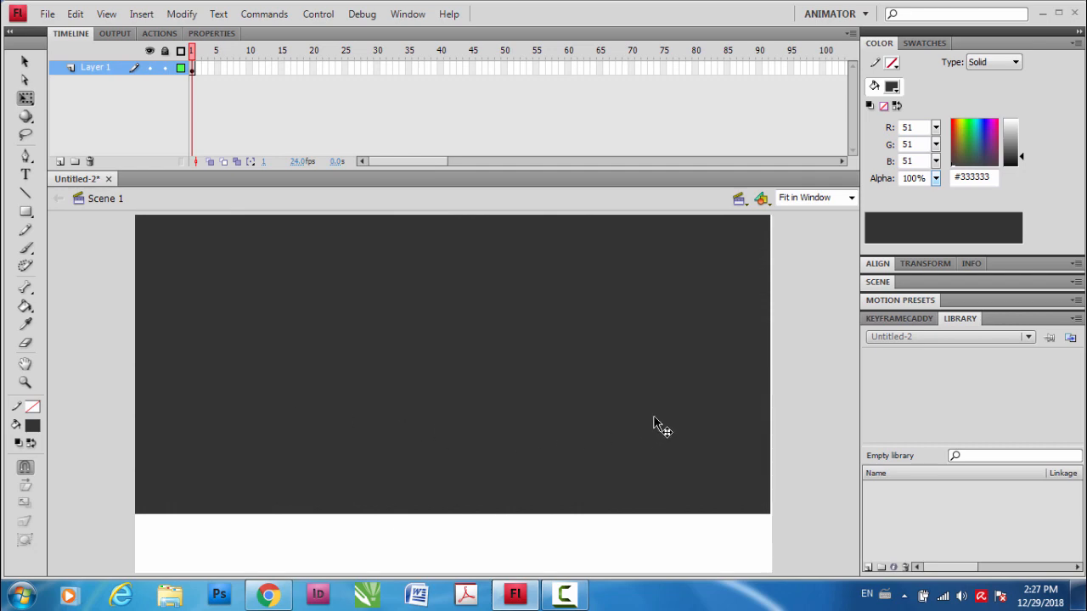
Set the rectangle's width to 1280 and its height to 720.
left_click(709, 417)
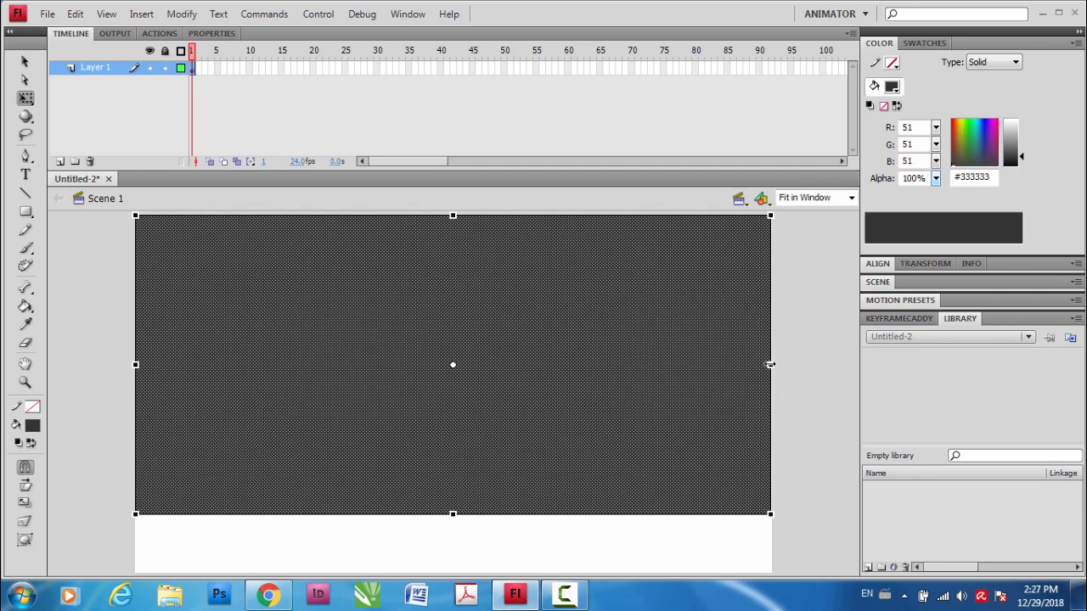
left_click_drag(770, 365, 770, 367)
left_click(212, 34)
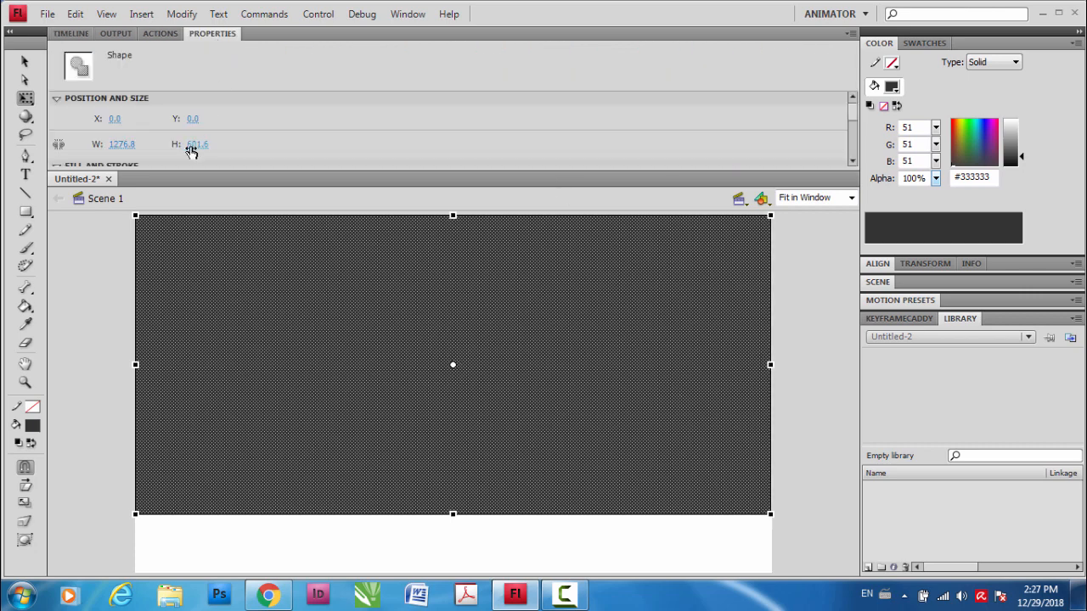
left_click(123, 144)
type("1280")
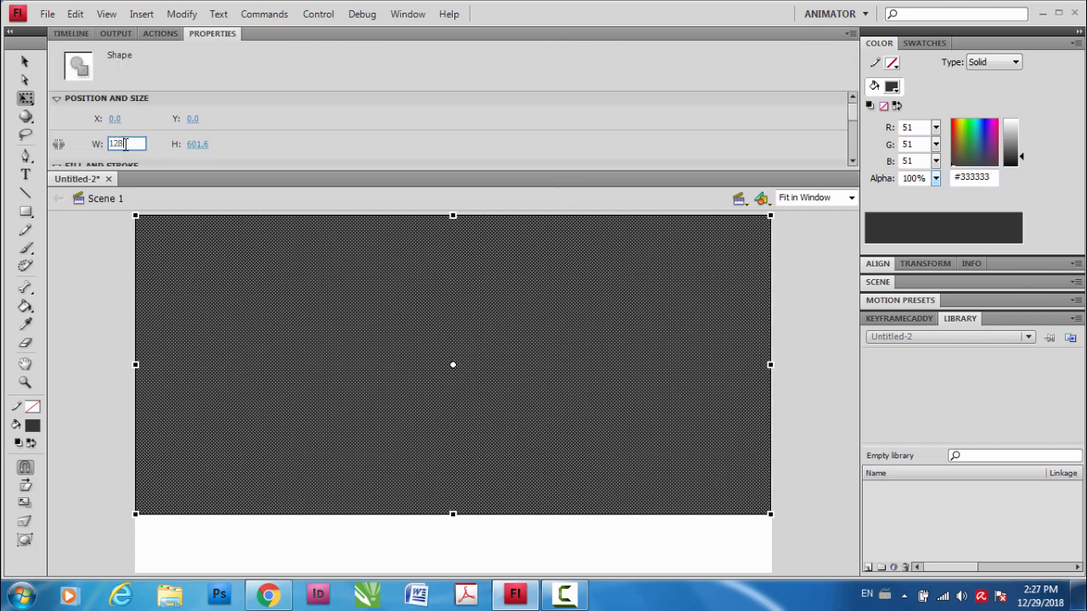
key("Tab")
type("72")
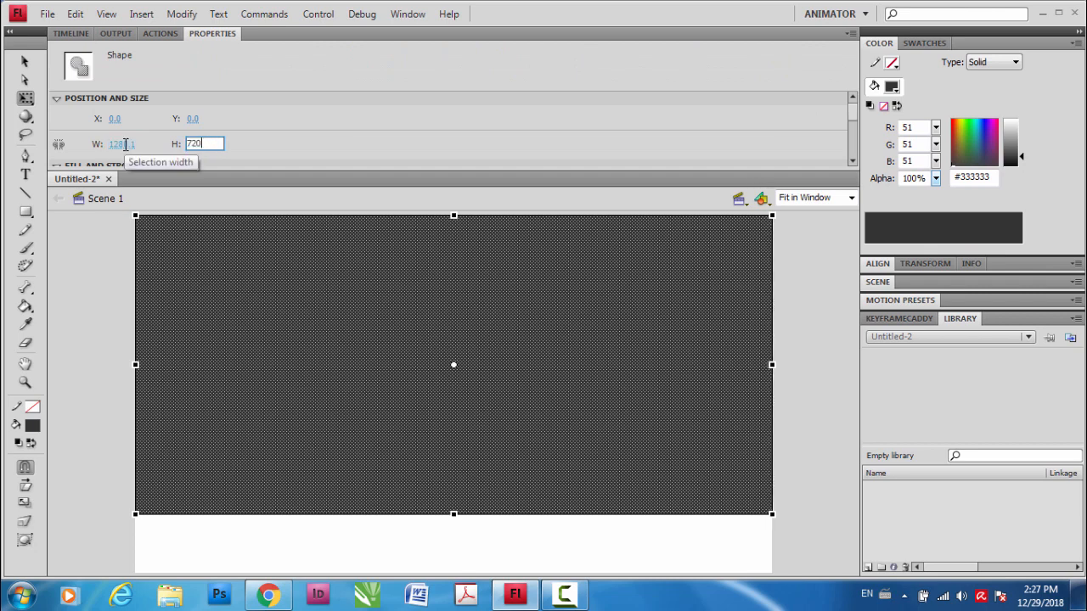
type("0")
key("Return")
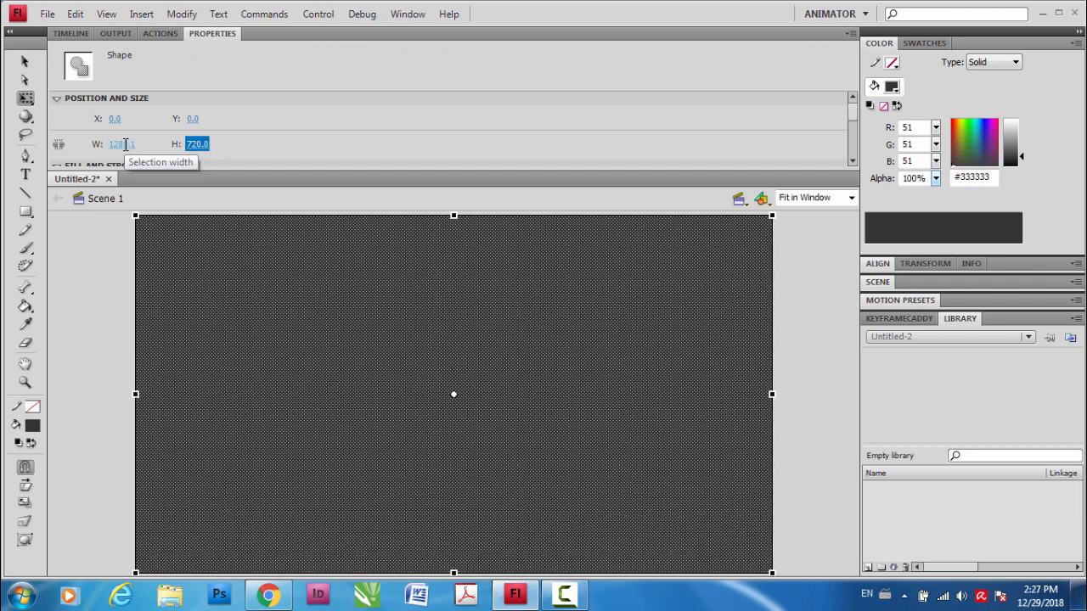
left_click(910, 326)
left_click(917, 264)
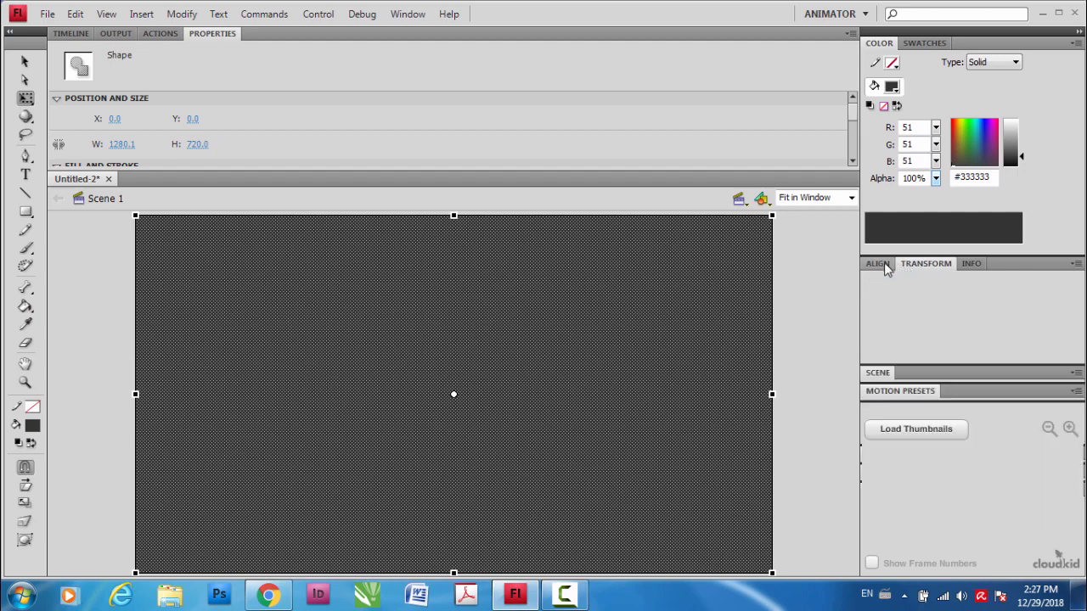
left_click(879, 264)
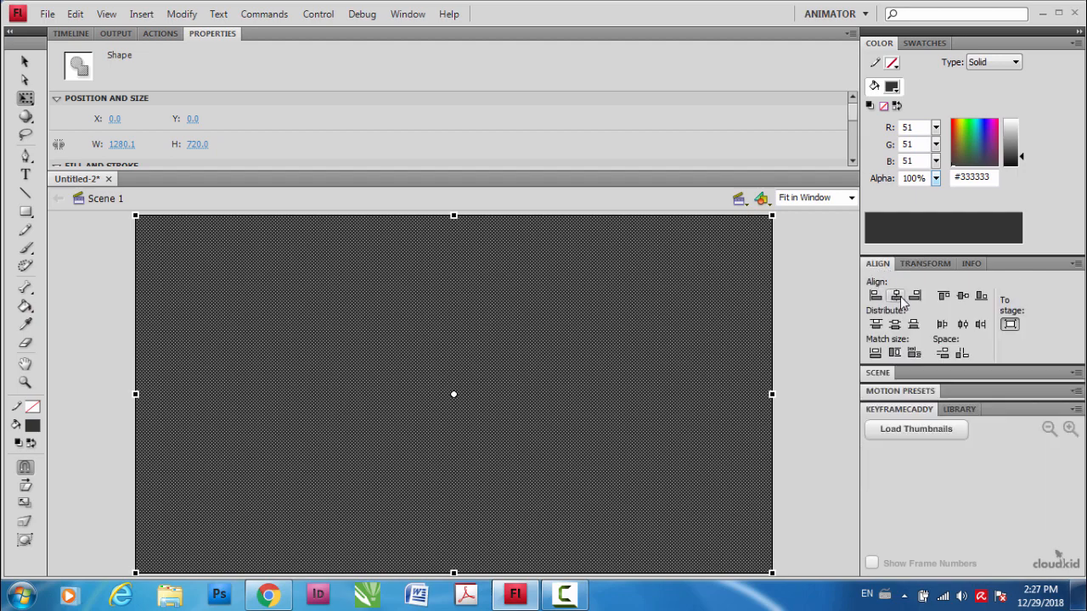
left_click(813, 337)
Give the rectangle a linear gradient fill with its first colour stop at 100% alpha and dark blue #000066.
left_click(309, 339)
left_click(993, 62)
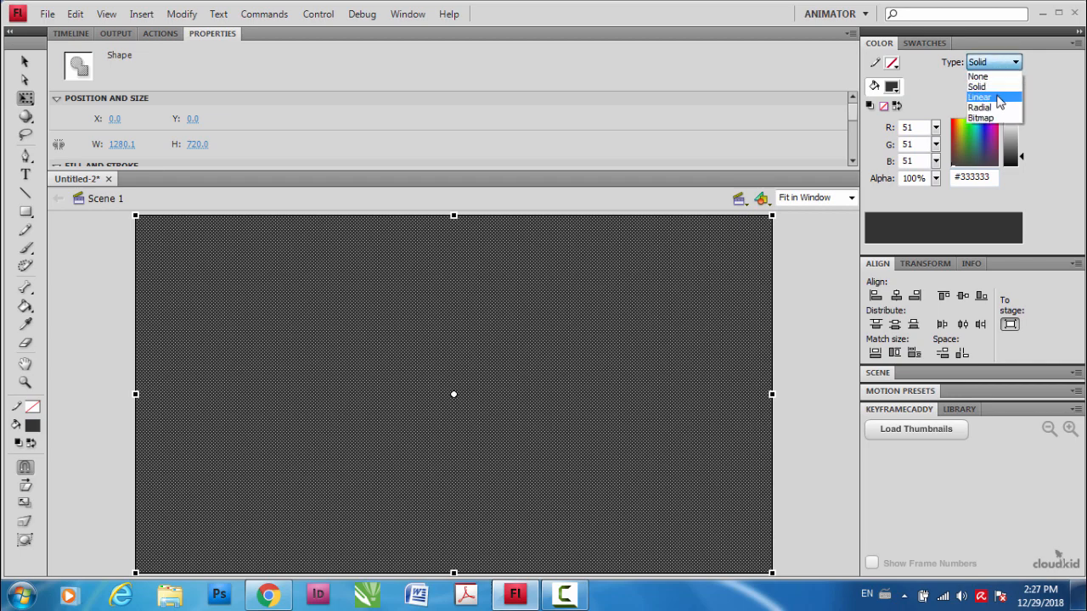
left_click(978, 97)
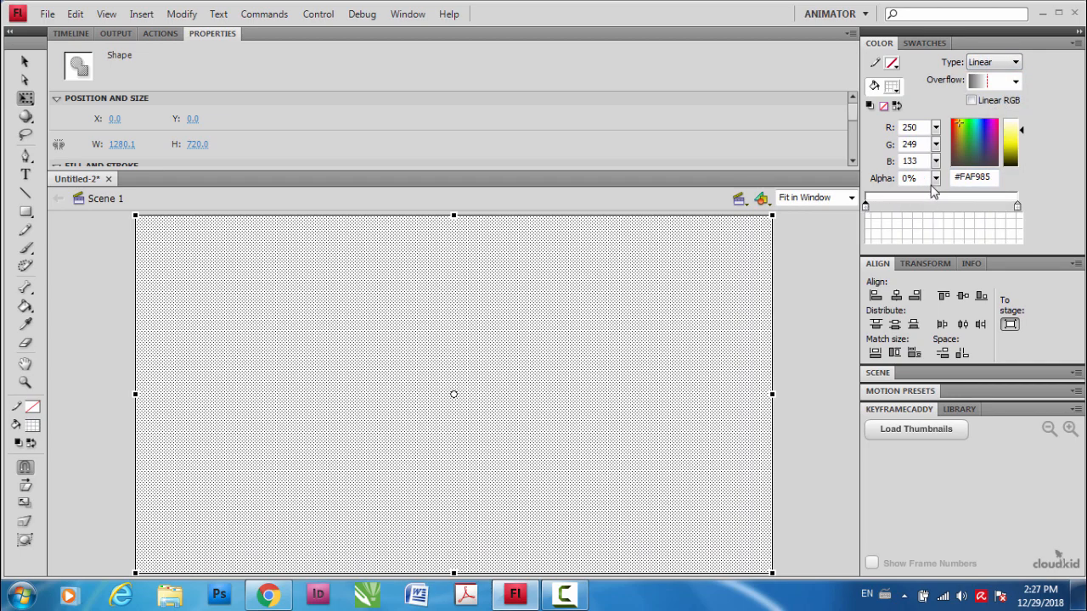
left_click_drag(935, 180, 944, 100)
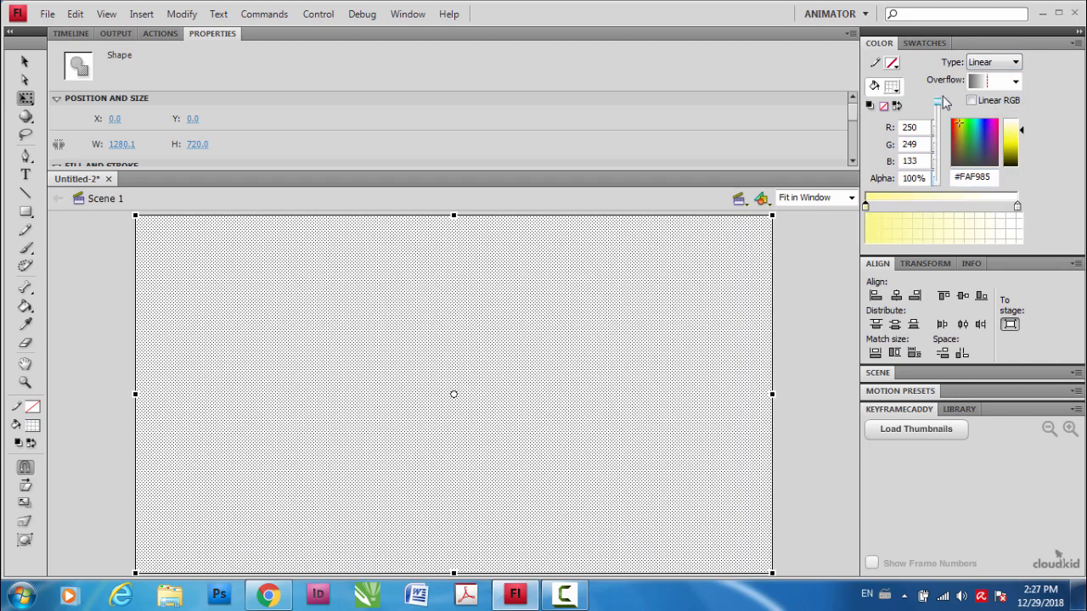
left_click(864, 207)
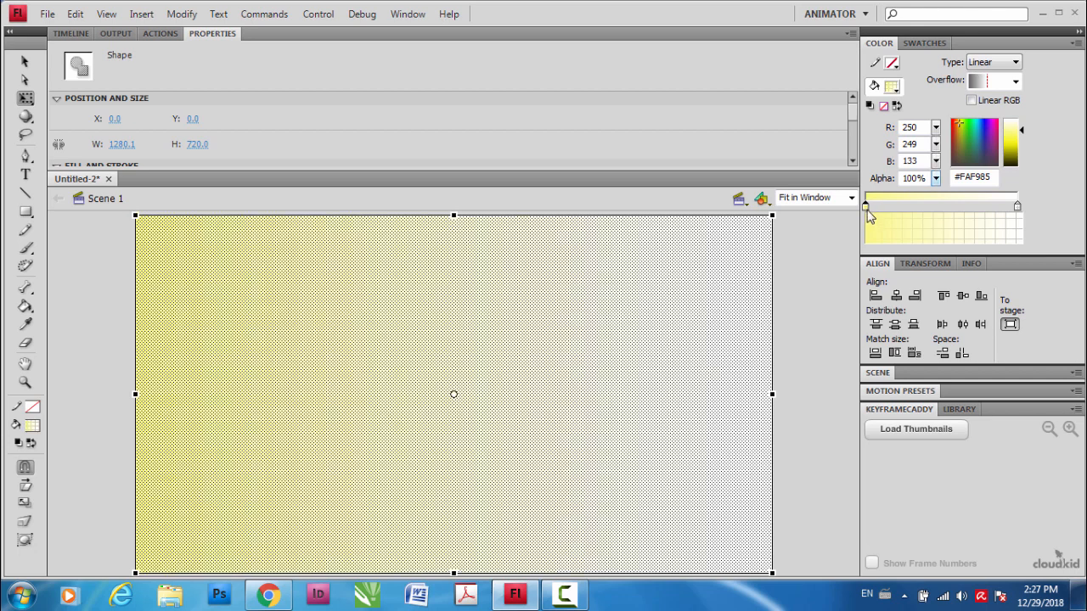
double_click(865, 208)
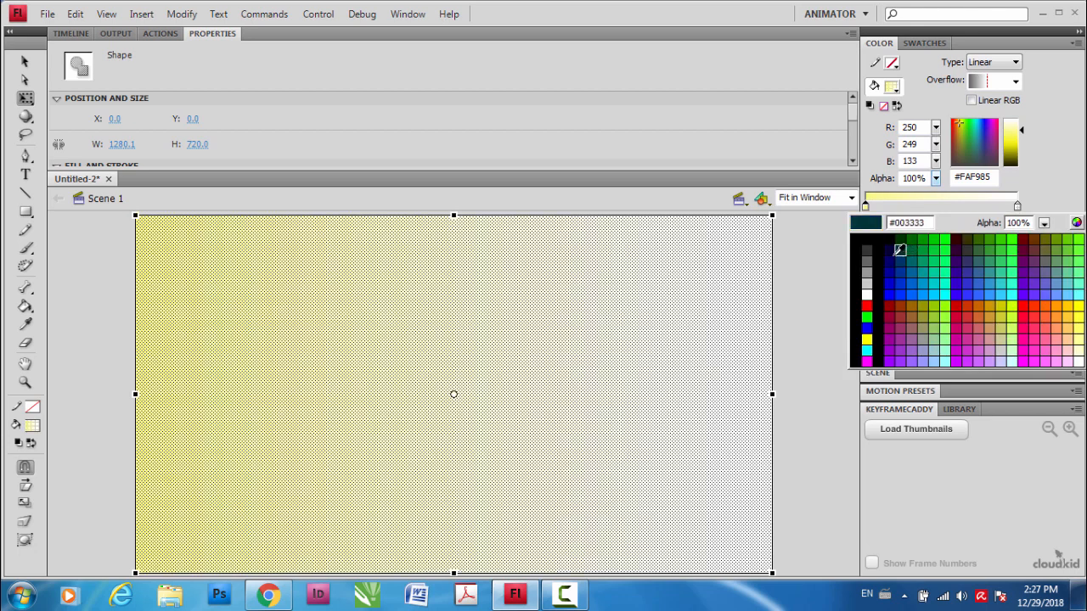
left_click(890, 262)
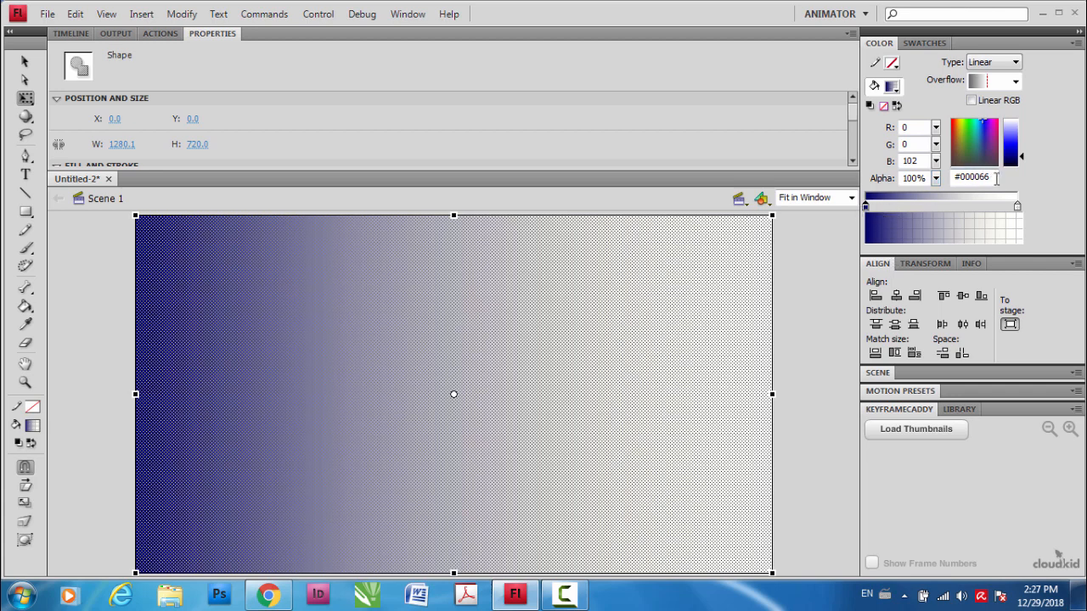
Set the gradient's end colour stop to light blue #3CB3E6 at 100% alpha.
left_click(1017, 208)
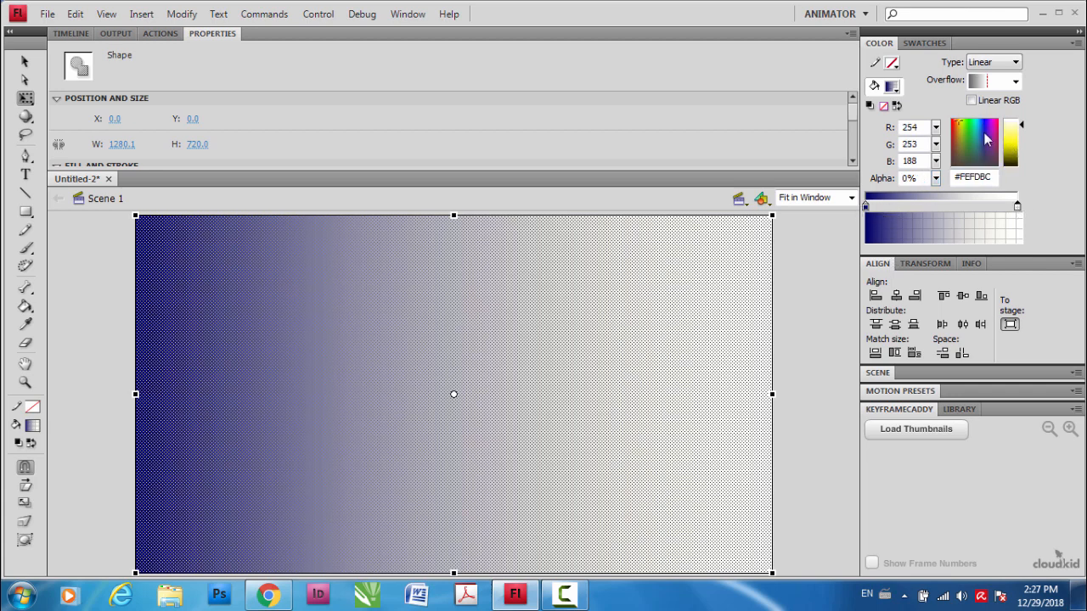
left_click(981, 129)
left_click_drag(1020, 141, 1024, 157)
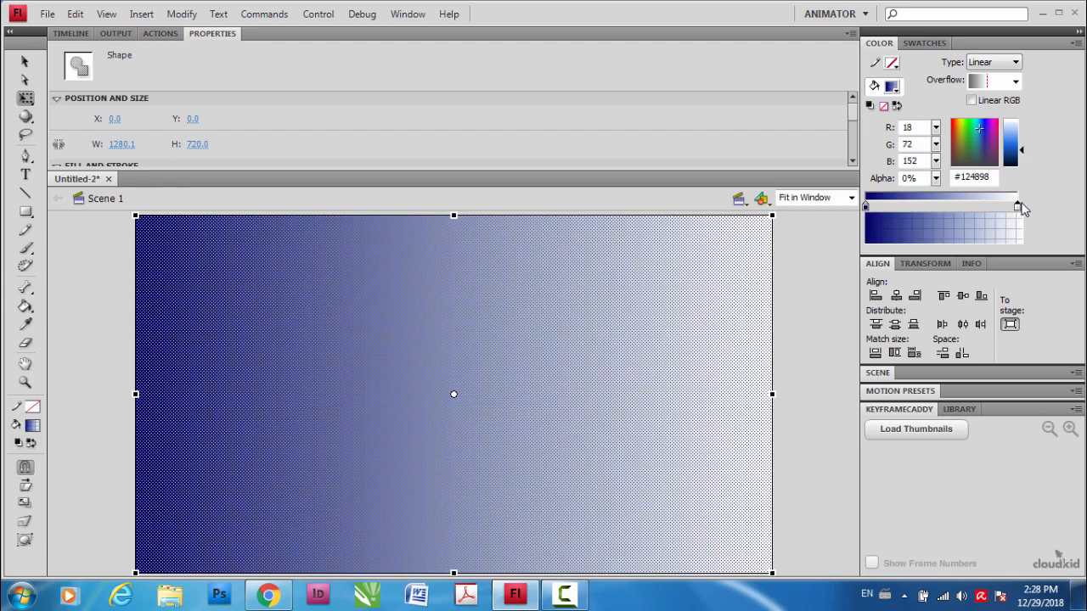
left_click(937, 180)
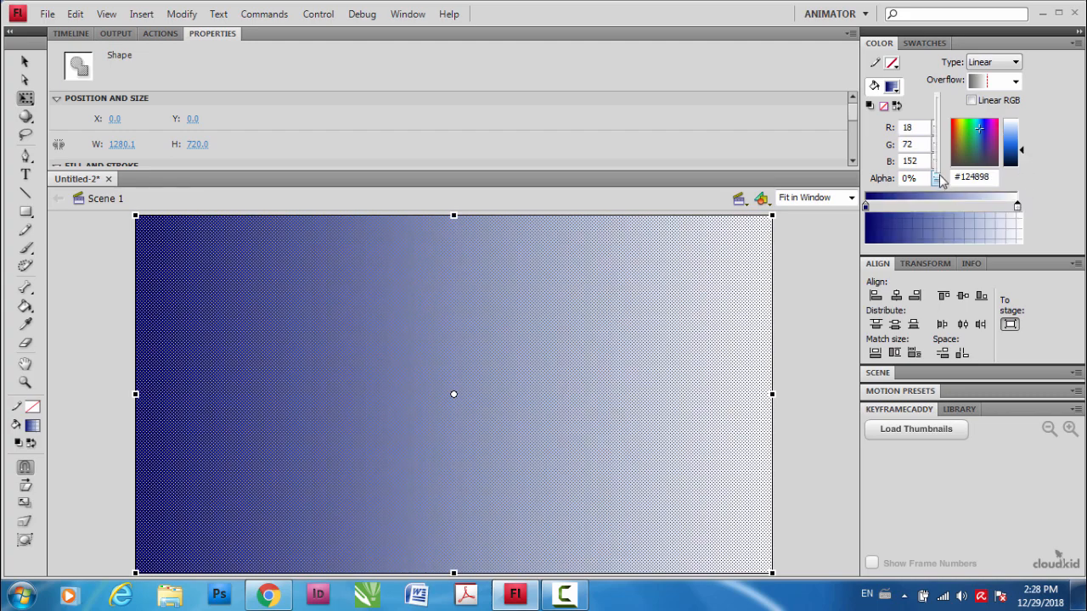
left_click_drag(941, 180, 1023, 138)
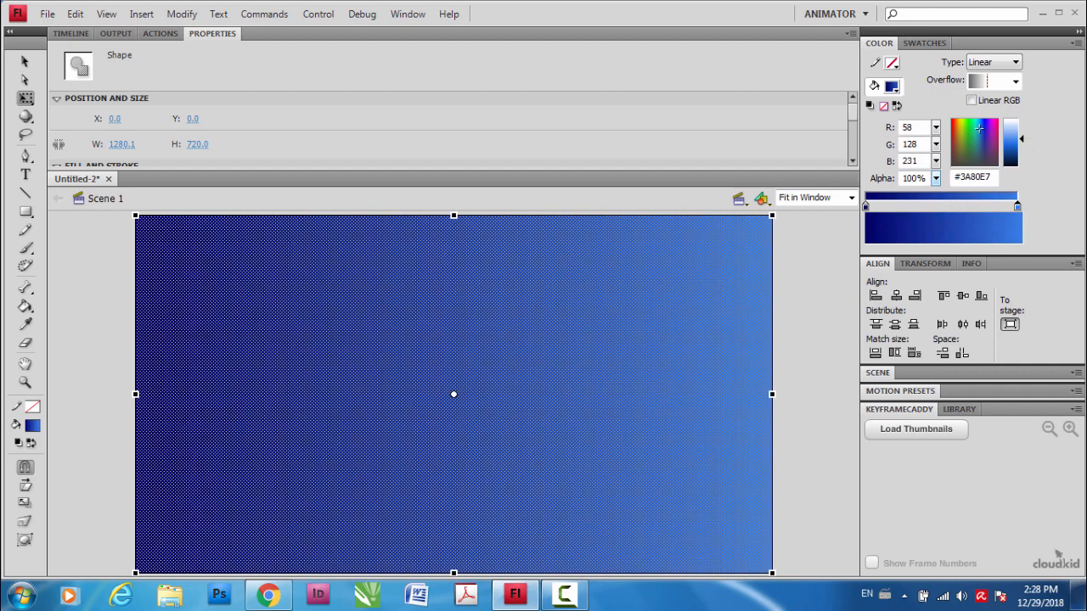
left_click(979, 129)
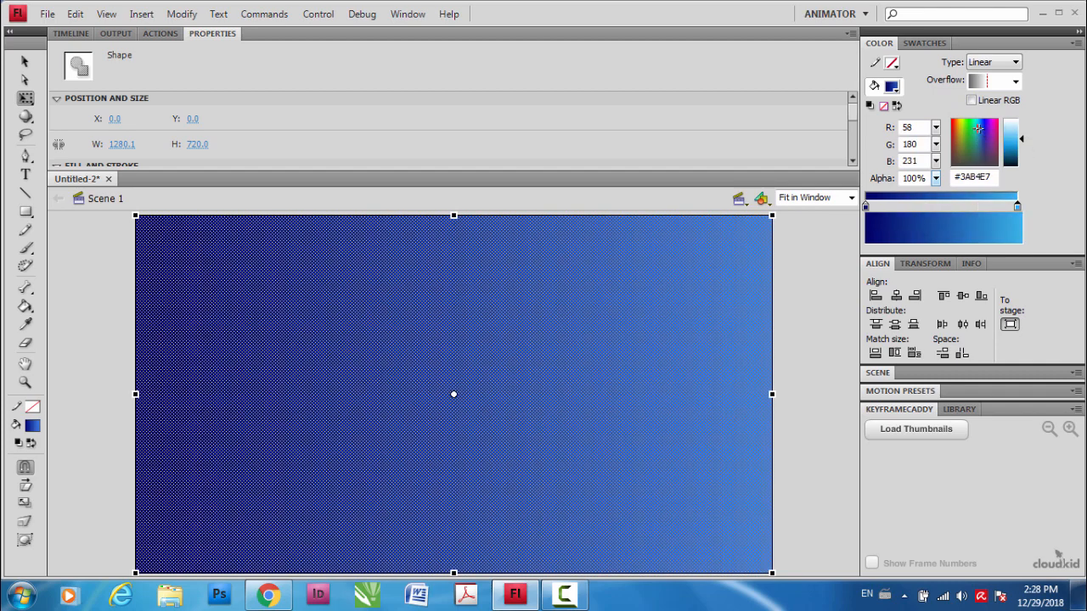
left_click_drag(978, 129, 976, 130)
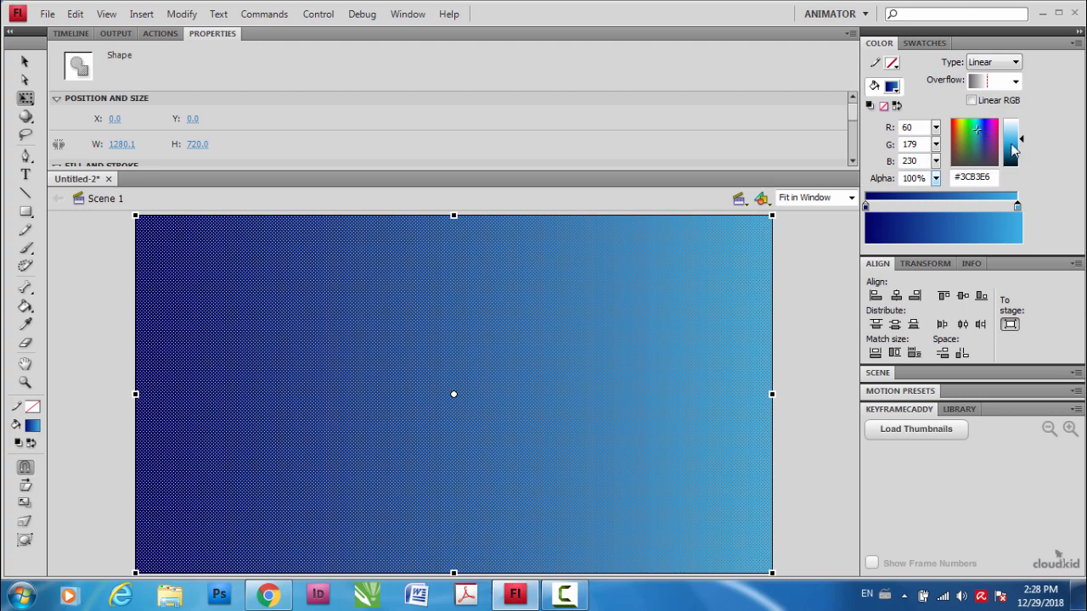
left_click(828, 309)
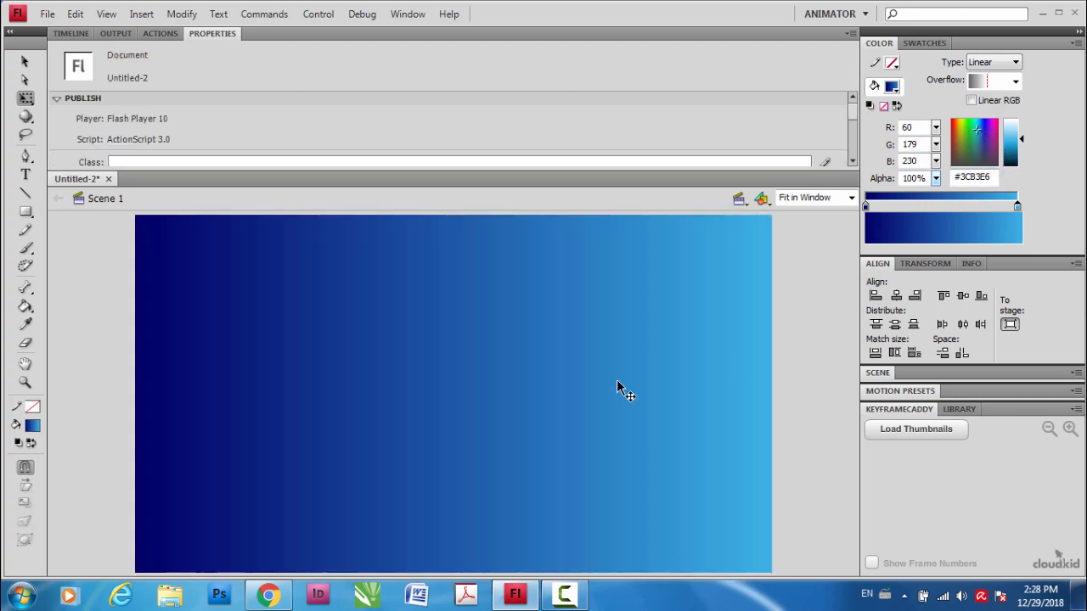
Rotate the rectangle's gradient with Gradient Transform so it runs vertically, dark blue at the top to light blue at the bottom.
left_click(365, 390)
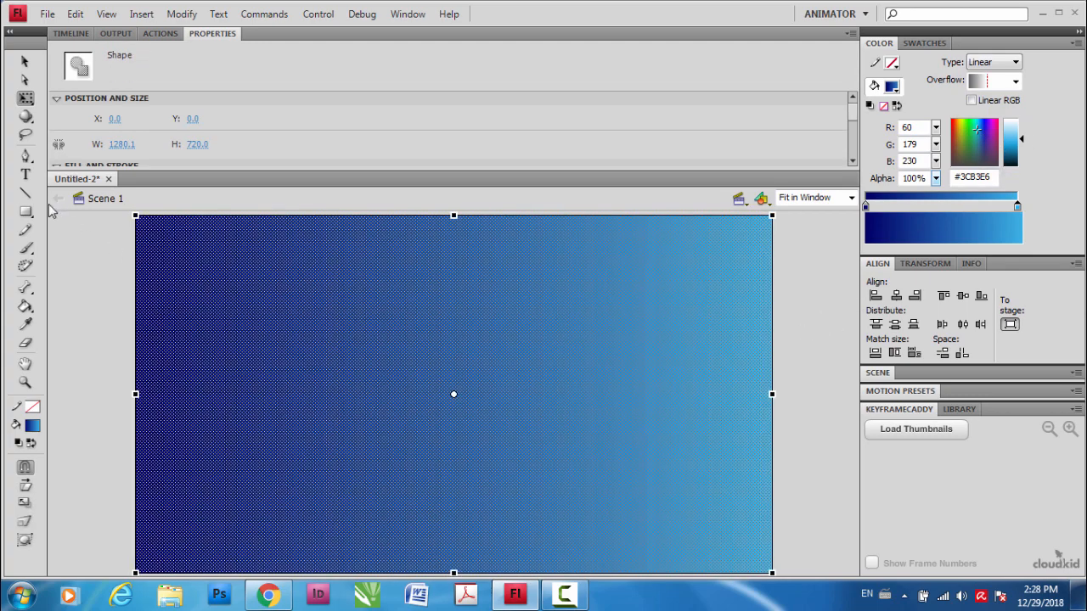
left_click(25, 101)
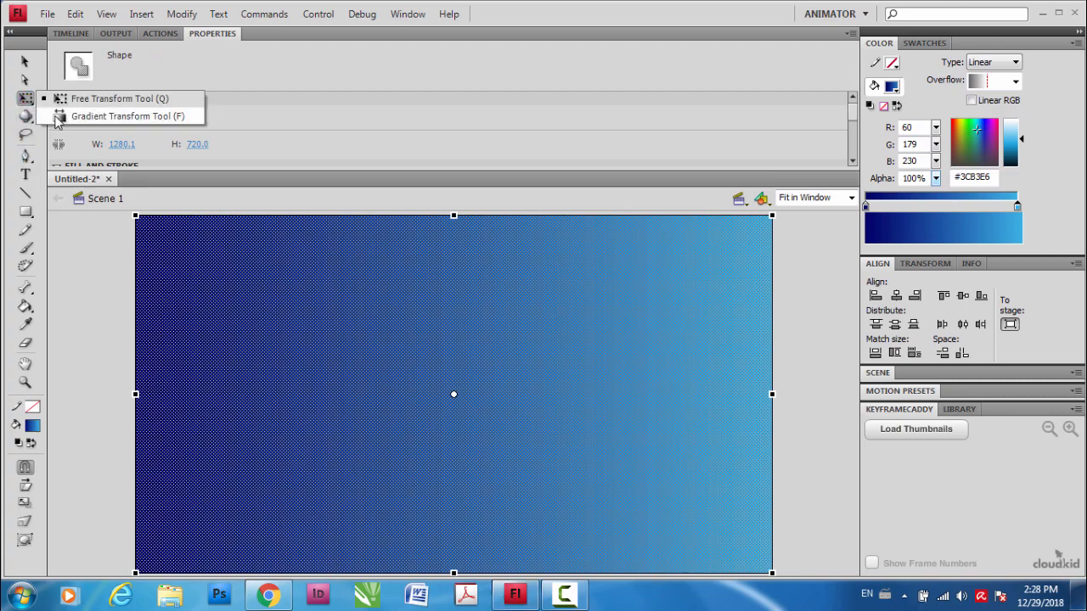
left_click(60, 117)
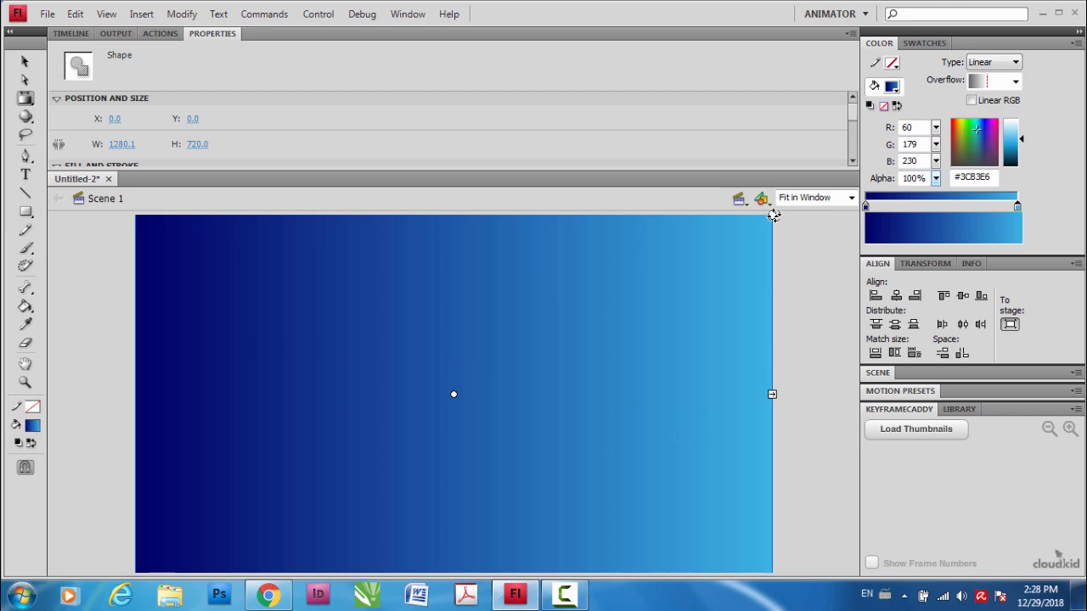
left_click_drag(773, 215, 466, 508)
key("ctrl+z")
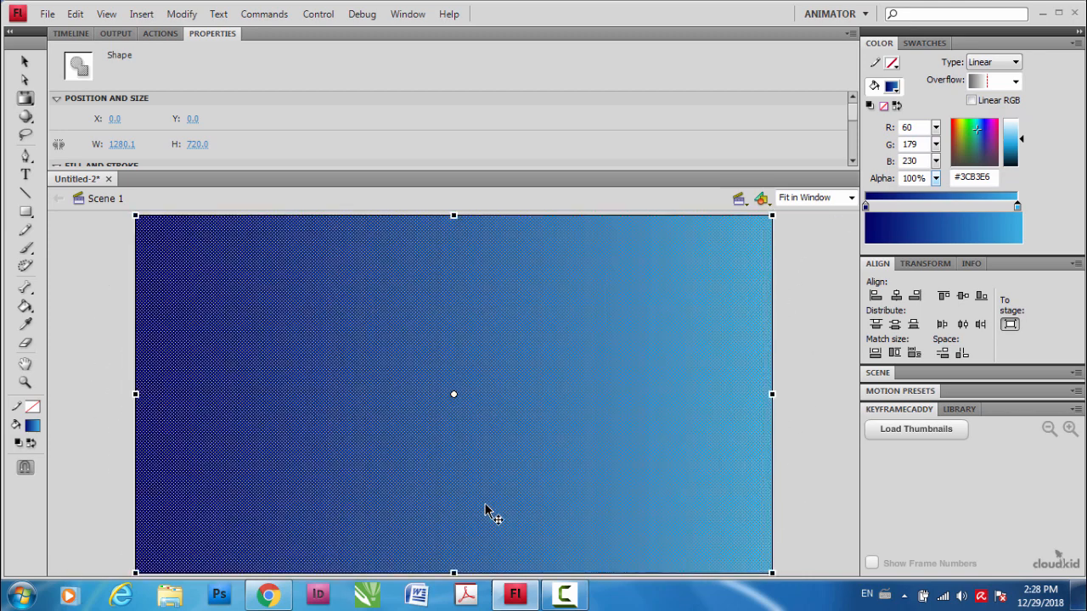
key("ctrl+minus")
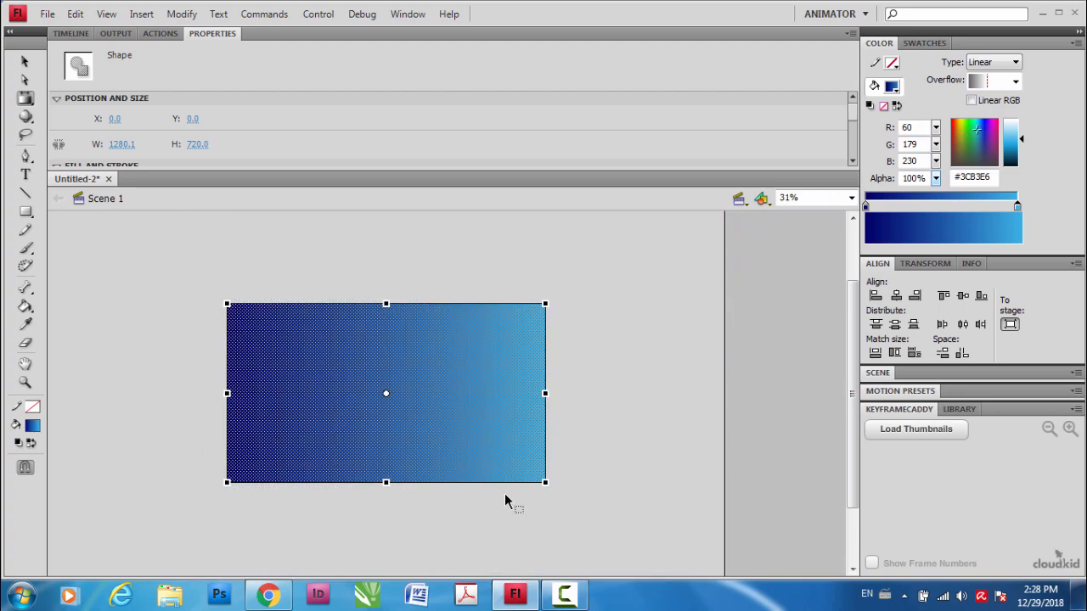
left_click(551, 299)
left_click(509, 359)
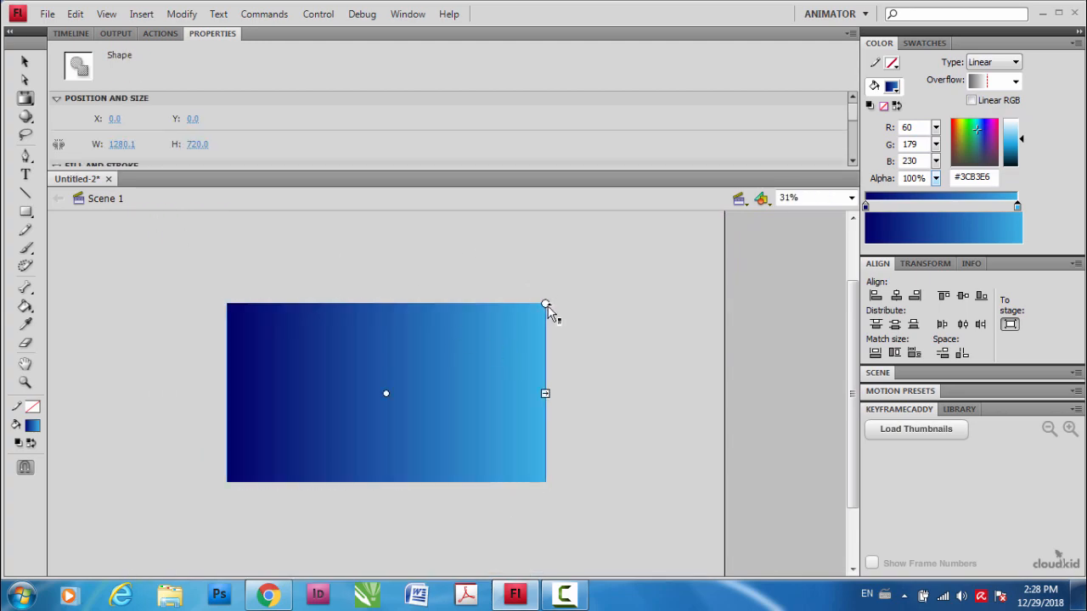
left_click_drag(546, 304, 444, 494)
left_click(143, 402)
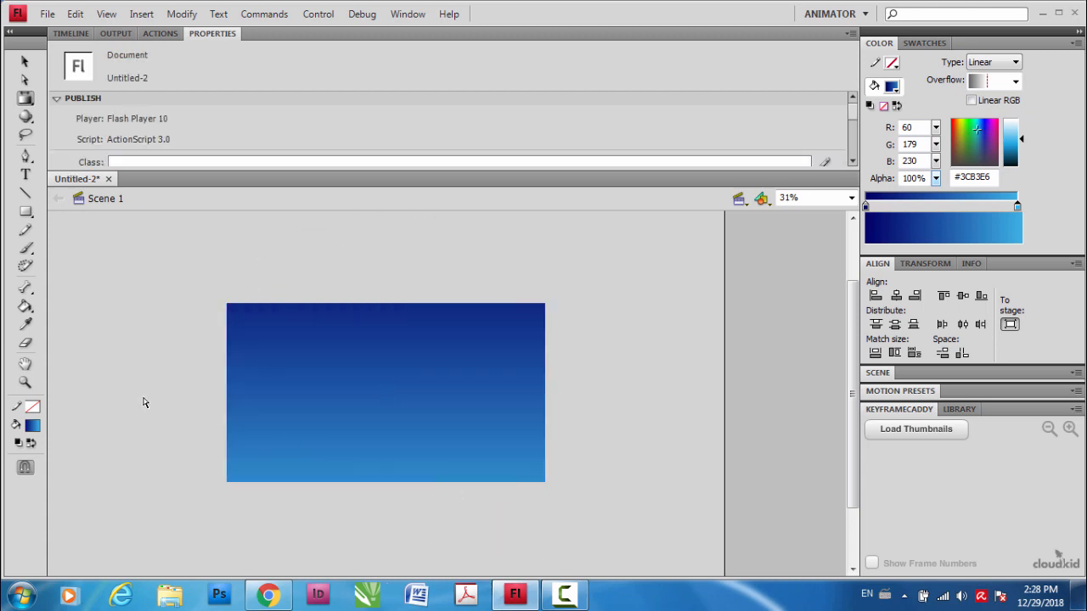
Darken the first colour stop of the rectangle's gradient to #010154.
left_click(24, 62)
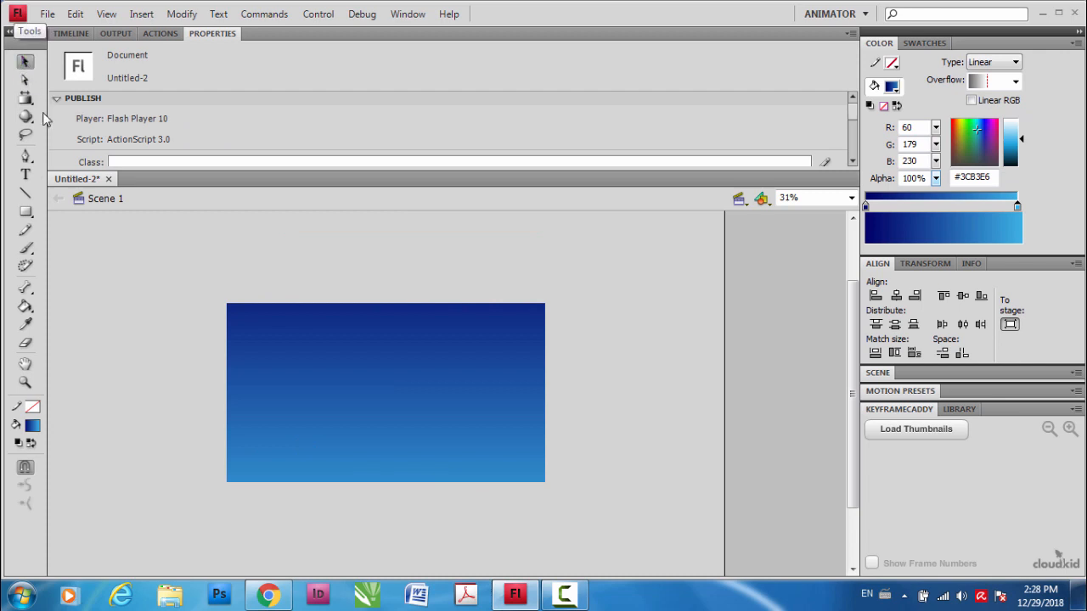
left_click(333, 394)
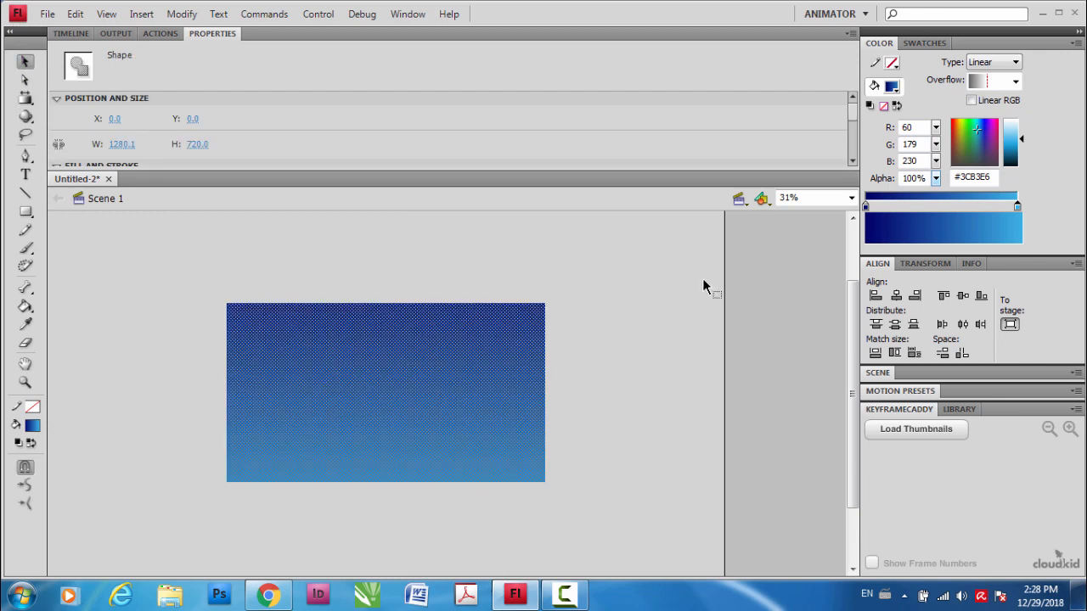
left_click(864, 208)
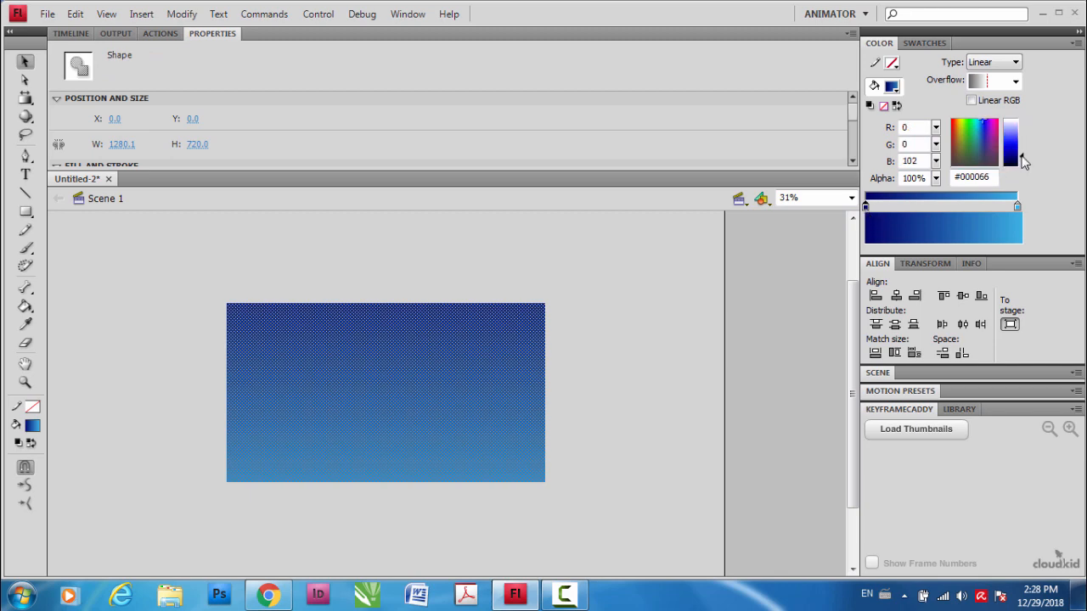
left_click_drag(1021, 157, 1021, 160)
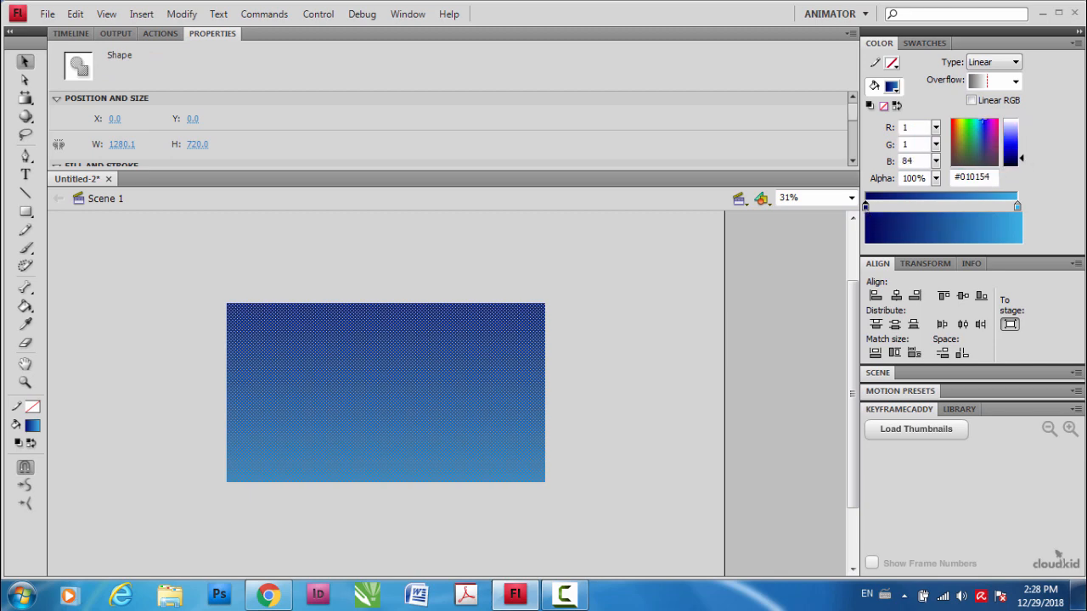
left_click(585, 351)
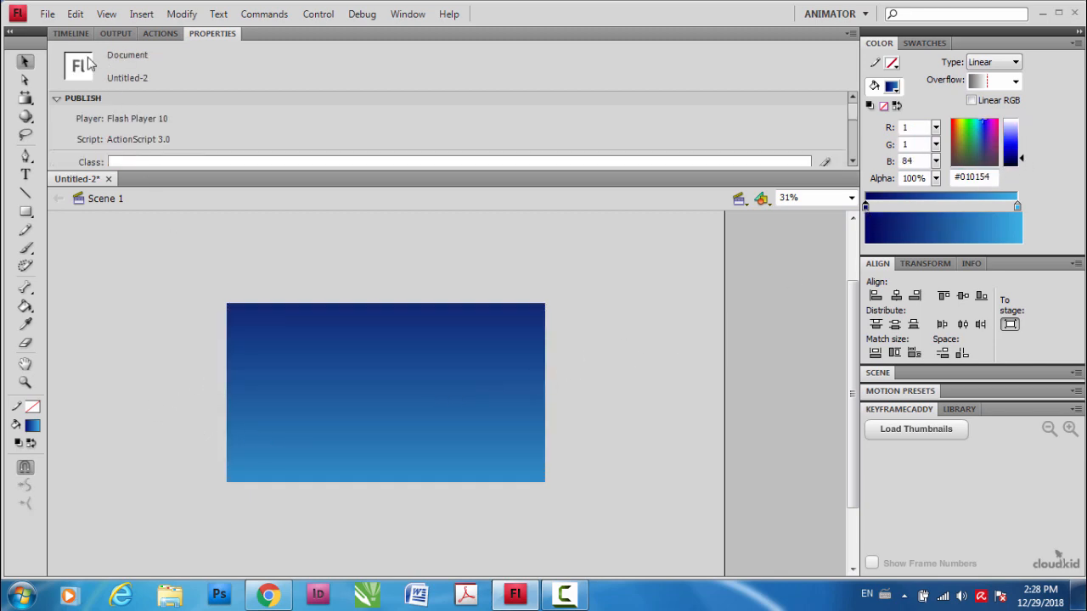
Fit the stage in the window, add a new layer above Layer 1 and lock Layer 1.
left_click(71, 33)
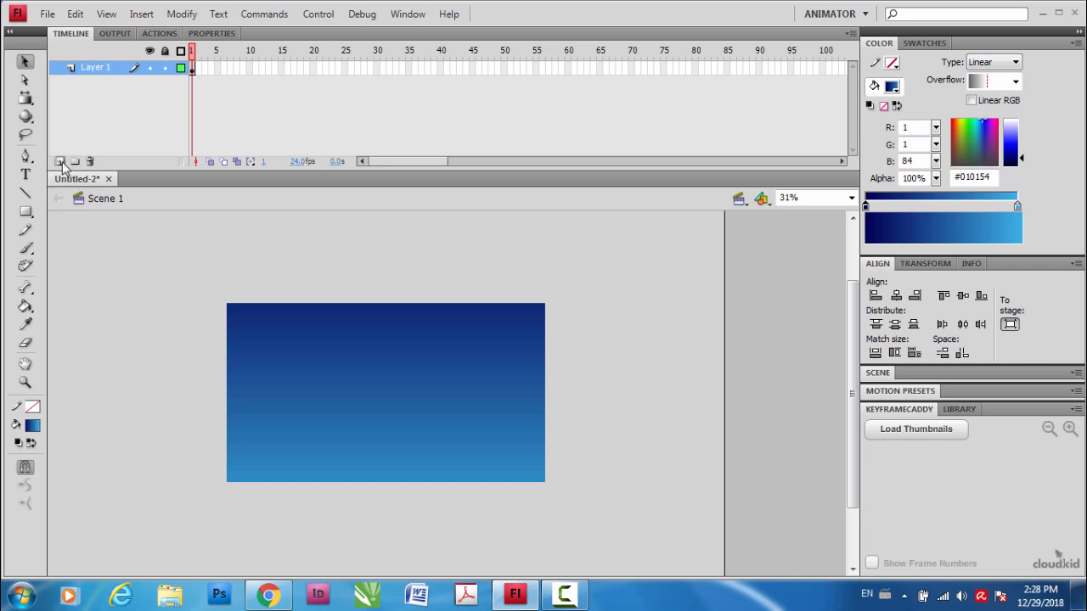
left_click(850, 198)
left_click(836, 213)
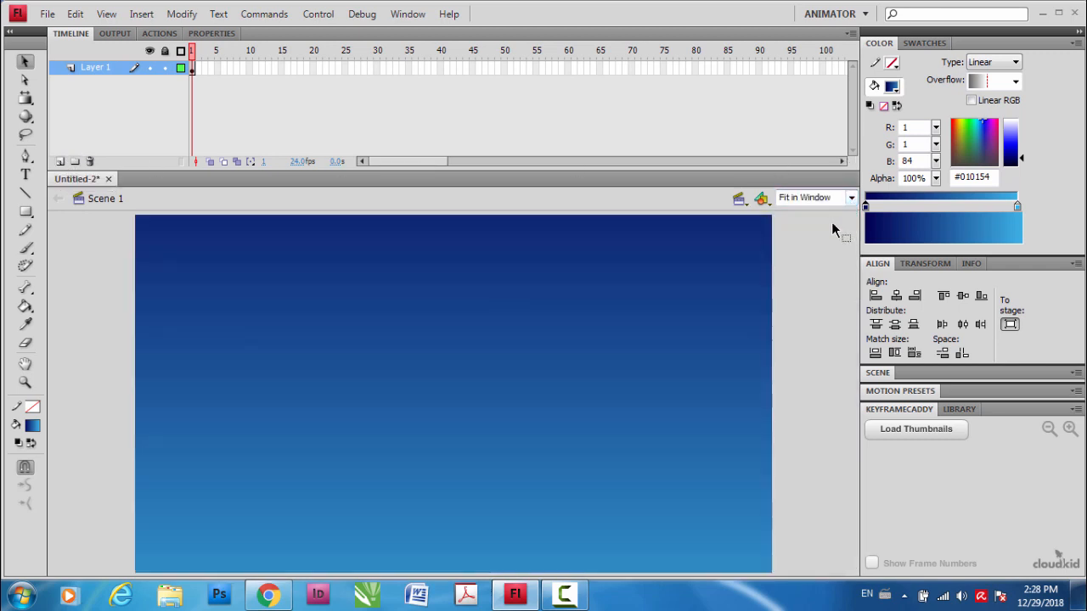
left_click(61, 161)
left_click(165, 82)
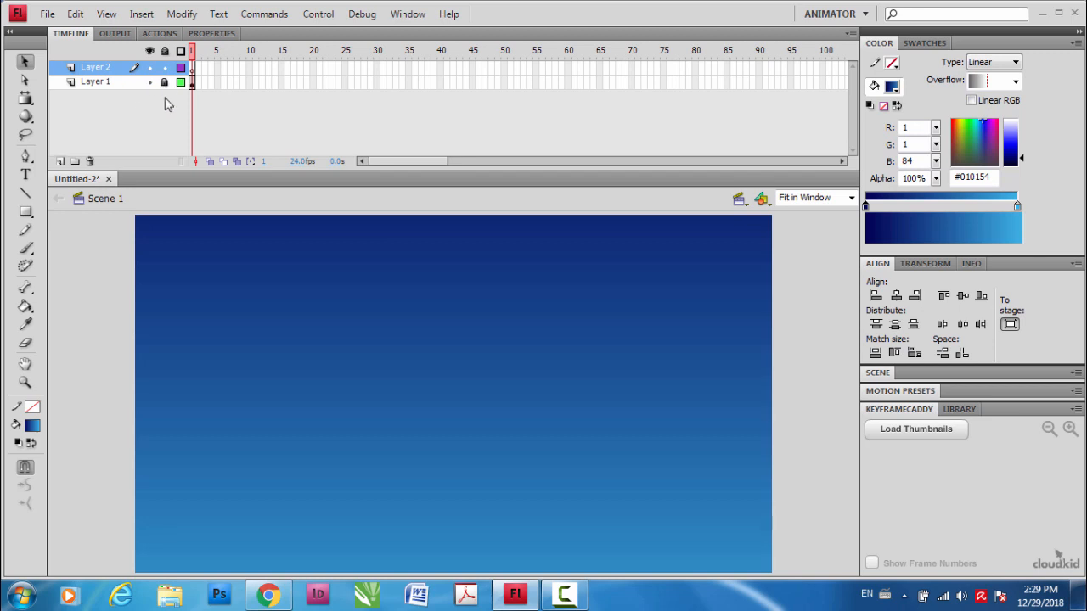
Draw a small circle with the Oval tool in Object Drawing mode on Layer 2 and place it near the stage's bottom centre.
left_click_drag(25, 212, 51, 228)
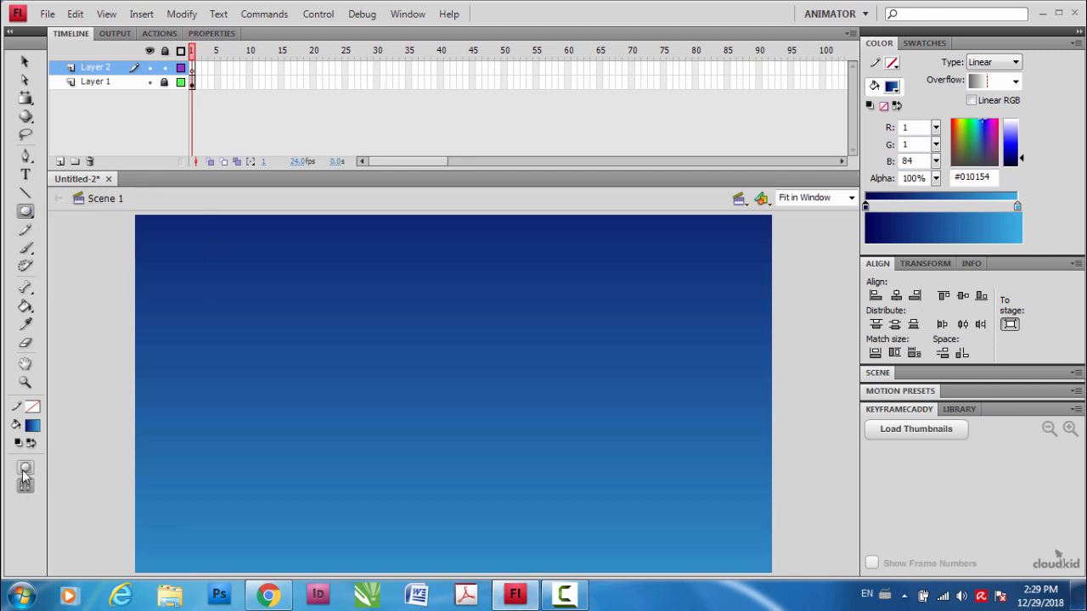
left_click(25, 467)
left_click_drag(419, 500, 451, 538)
left_click_drag(458, 540, 458, 540)
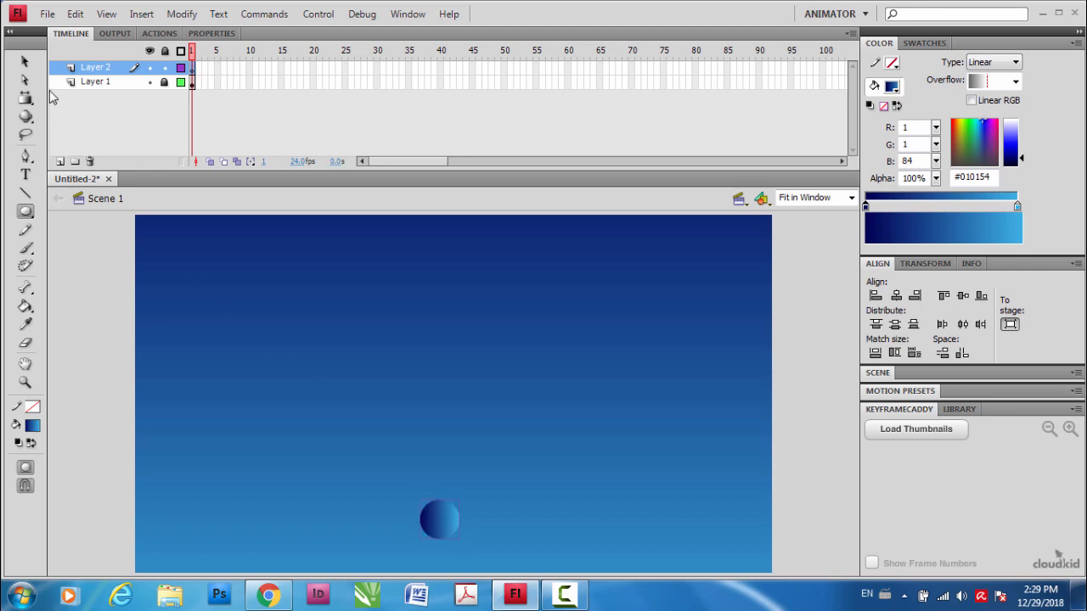
left_click(26, 62)
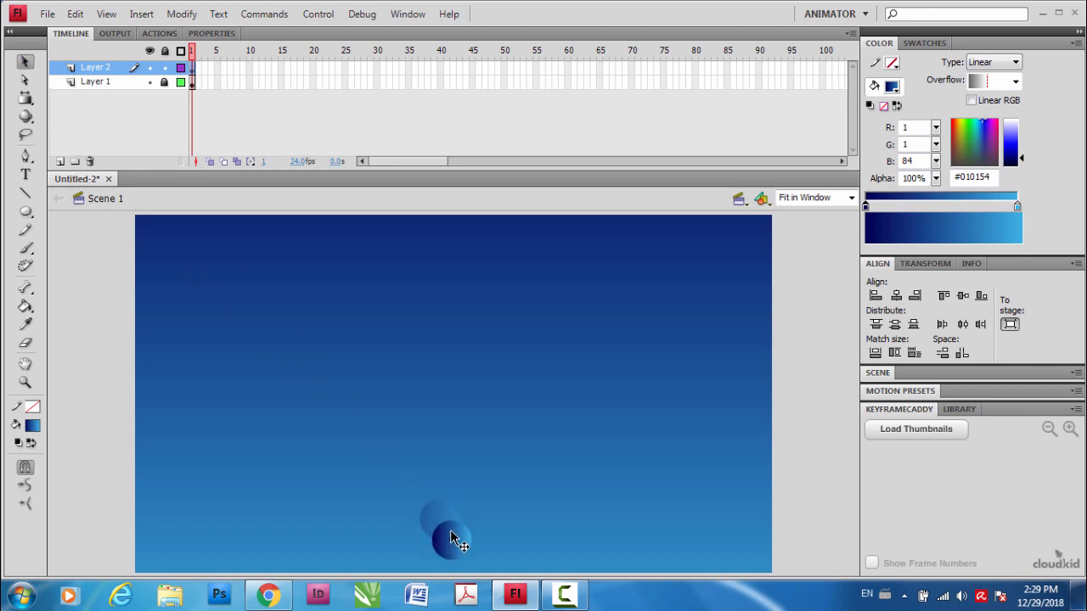
left_click_drag(451, 532, 452, 534)
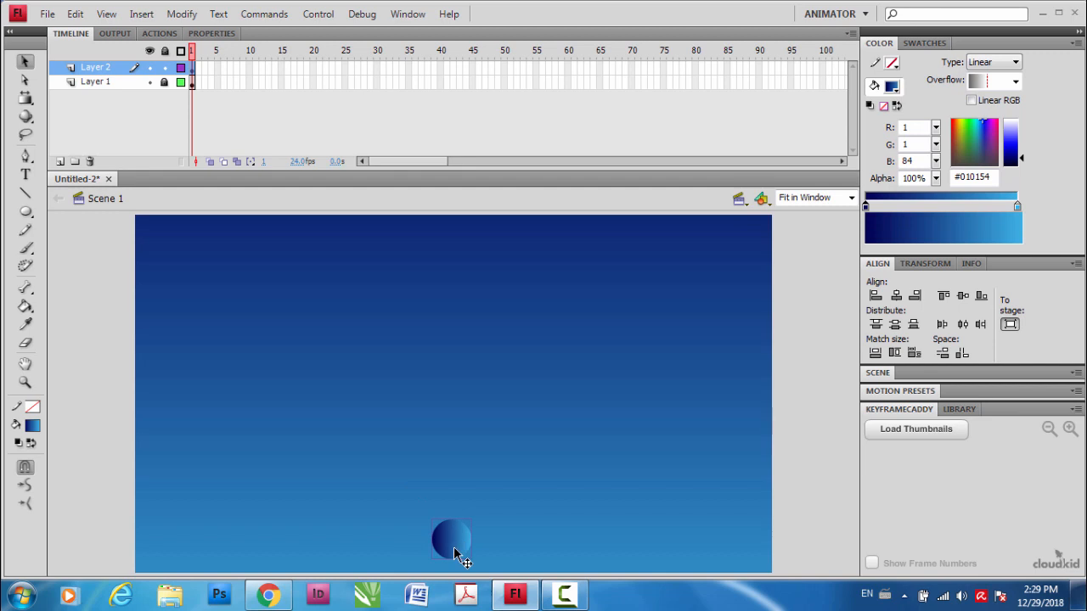
Convert the circle to a Graphic symbol named "fire ball".
left_click(181, 15)
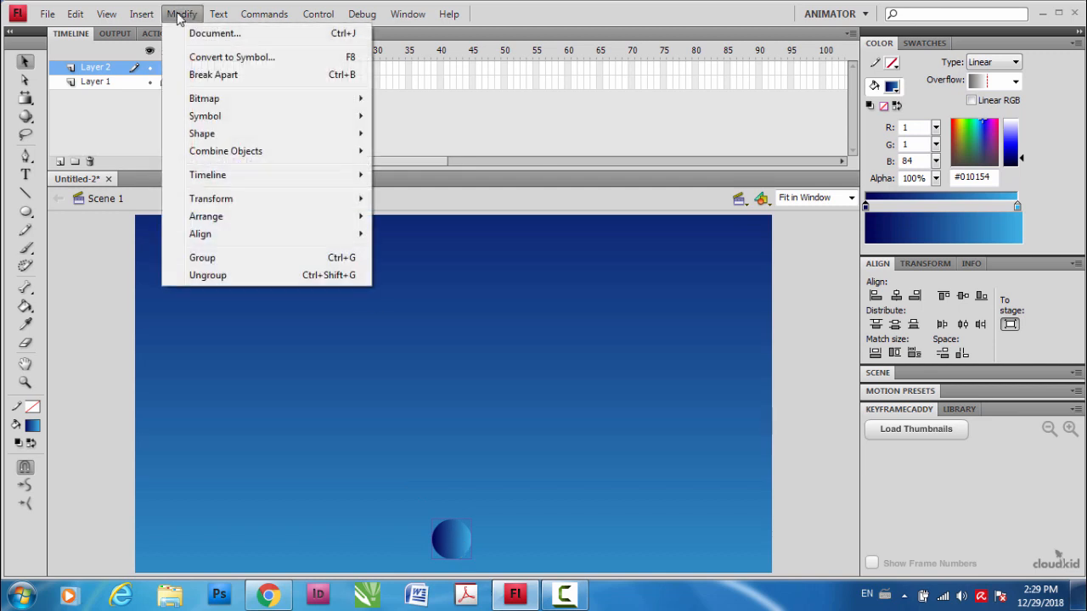
left_click(220, 59)
type("fire")
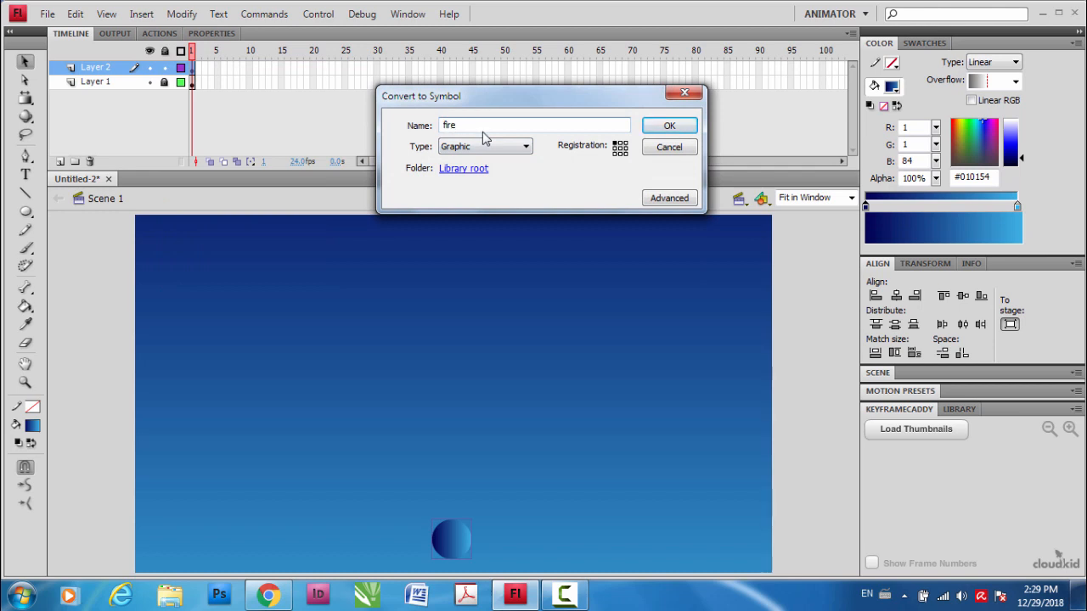
type(" ball")
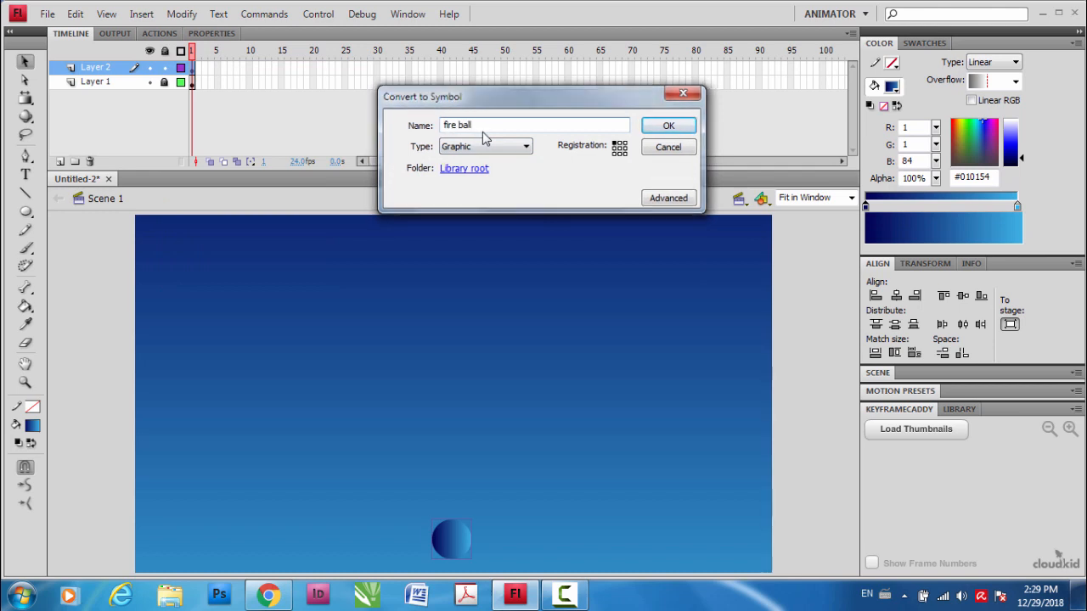
key("Return")
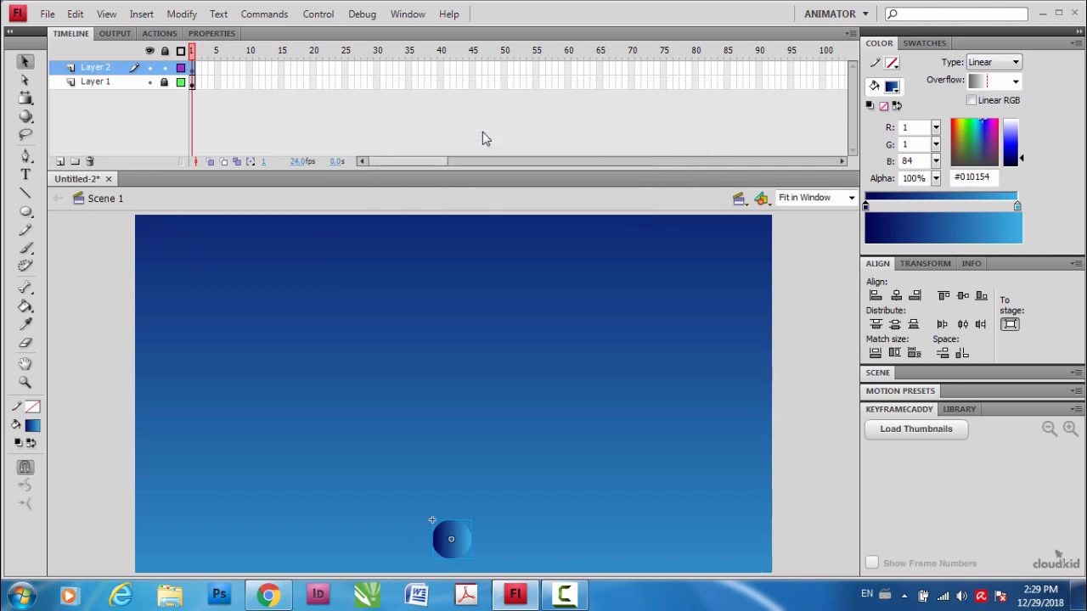
Open the fire ball symbol for editing and change its circle's fill type to Radial.
double_click(462, 544)
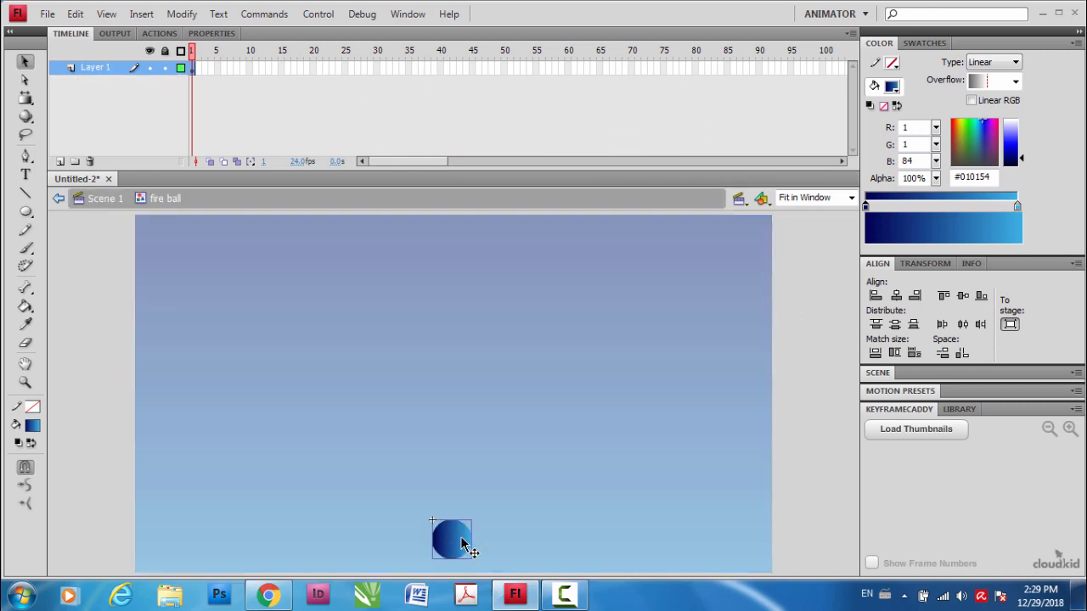
left_click(558, 517)
left_click(461, 540)
left_click(1015, 62)
left_click(1007, 107)
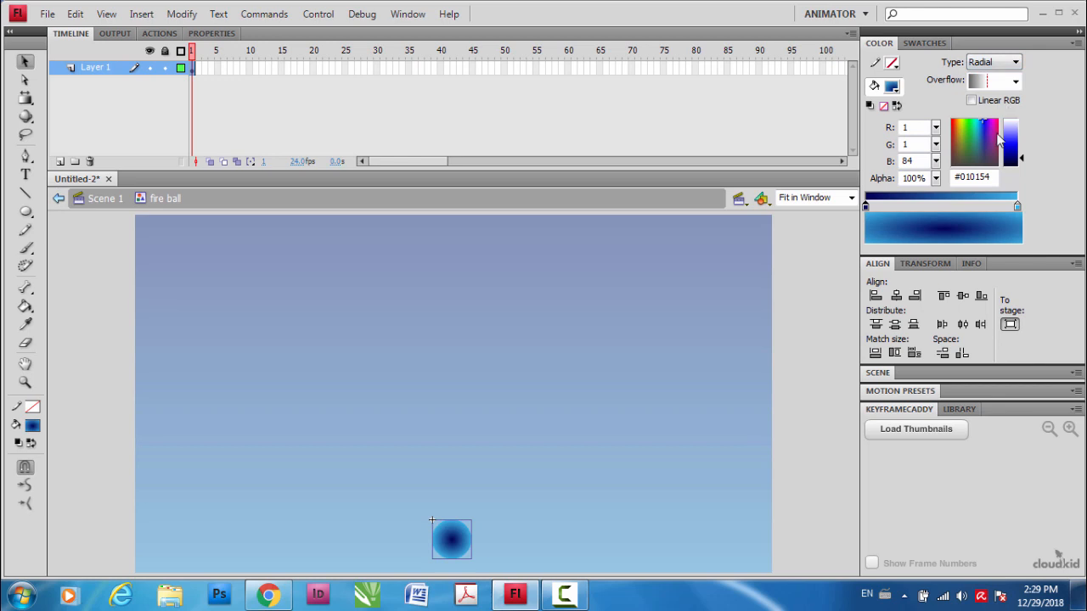
Set the first colour stop of the circle's radial gradient to light yellow #F5F39A.
left_click(865, 207)
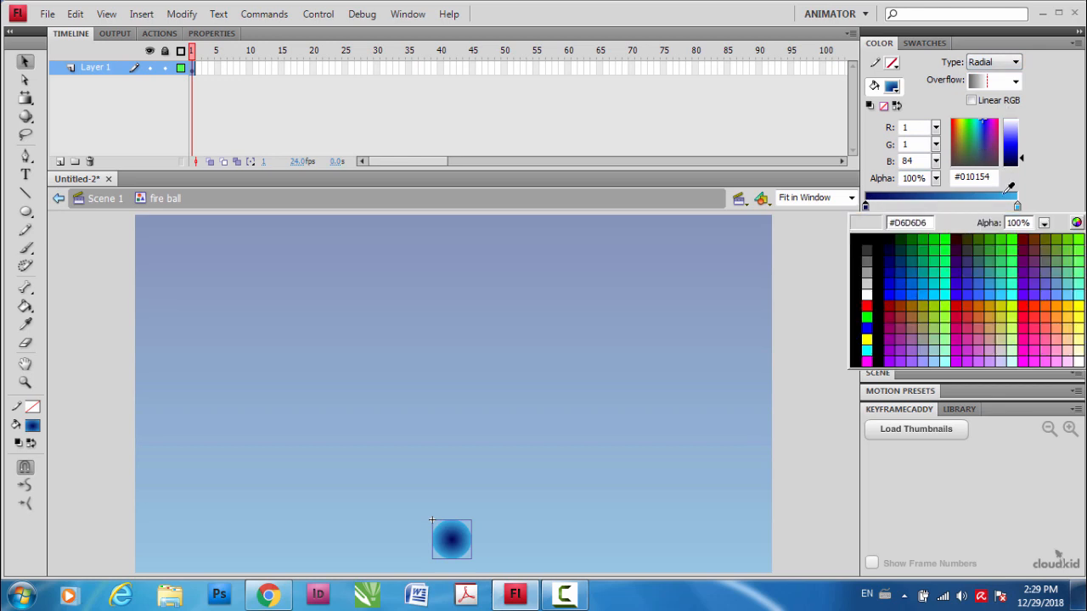
left_click(1075, 223)
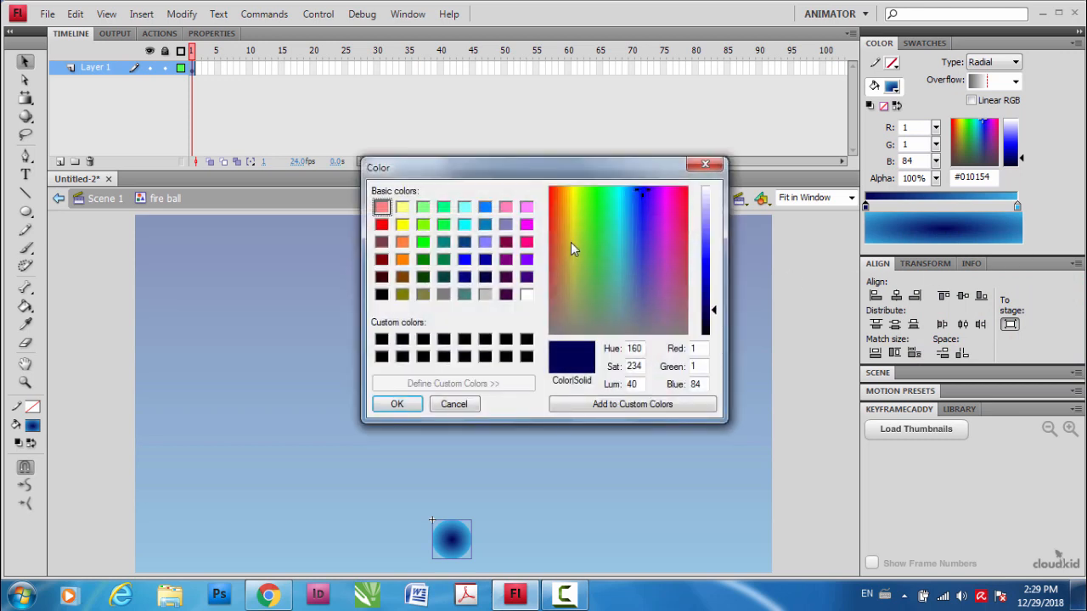
left_click_drag(570, 242, 569, 231)
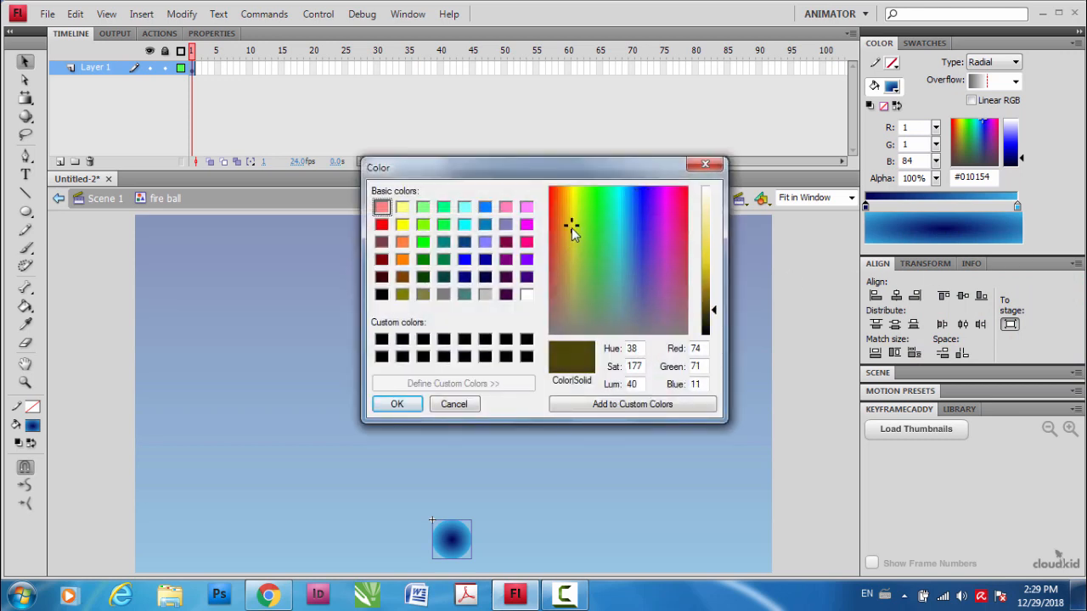
left_click_drag(571, 225, 568, 215)
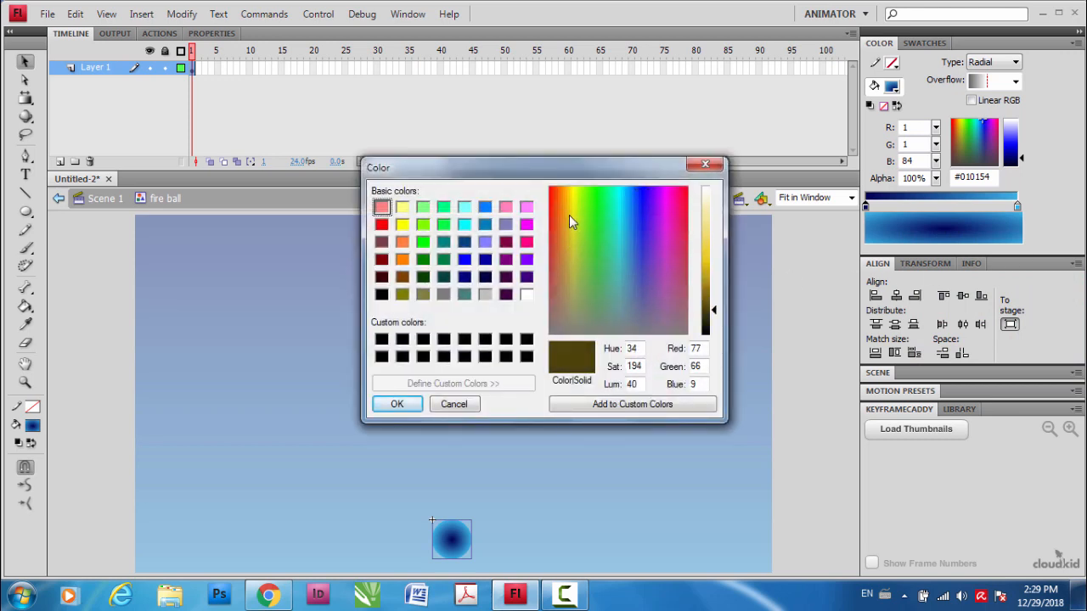
left_click(713, 231)
left_click_drag(714, 233, 715, 214)
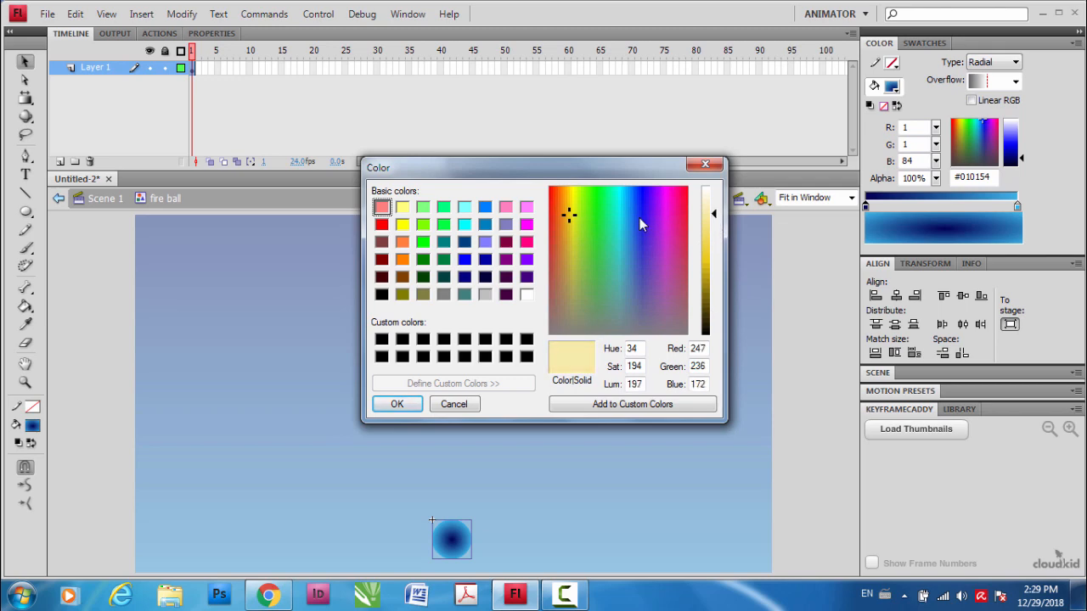
left_click(573, 211)
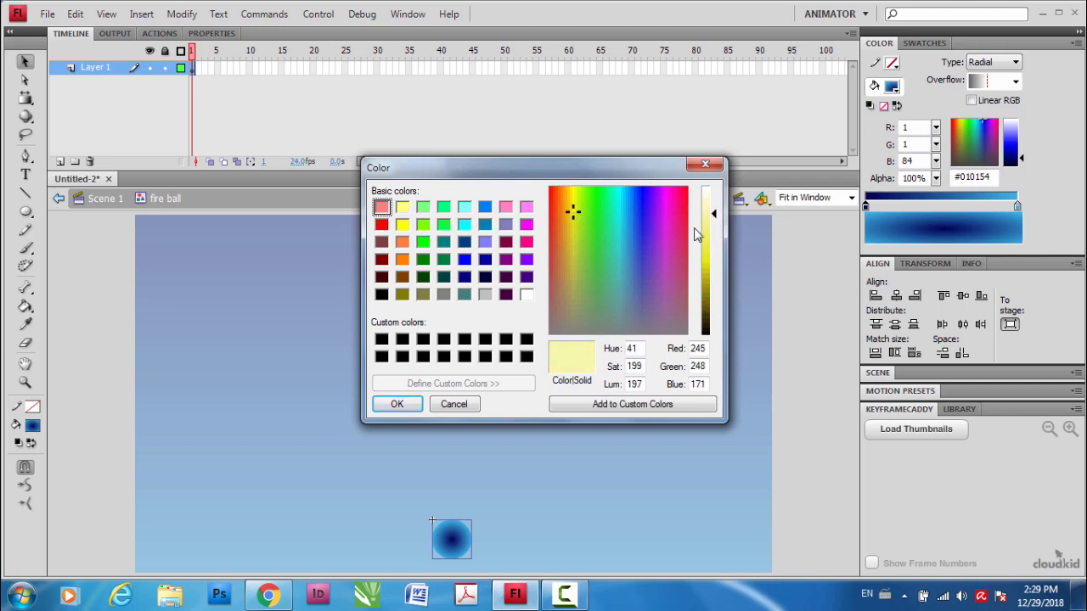
left_click_drag(714, 214, 713, 219)
left_click(572, 212)
left_click(396, 405)
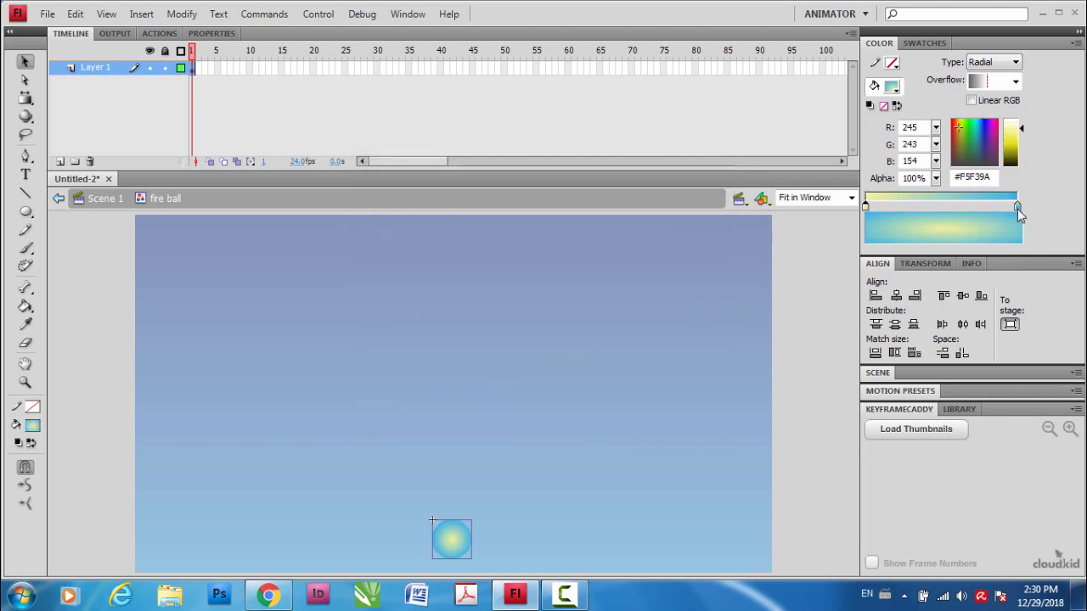
Set the outer colour stop of the circle's radial gradient to light yellow #F7F499.
left_click(1017, 208)
double_click(1017, 207)
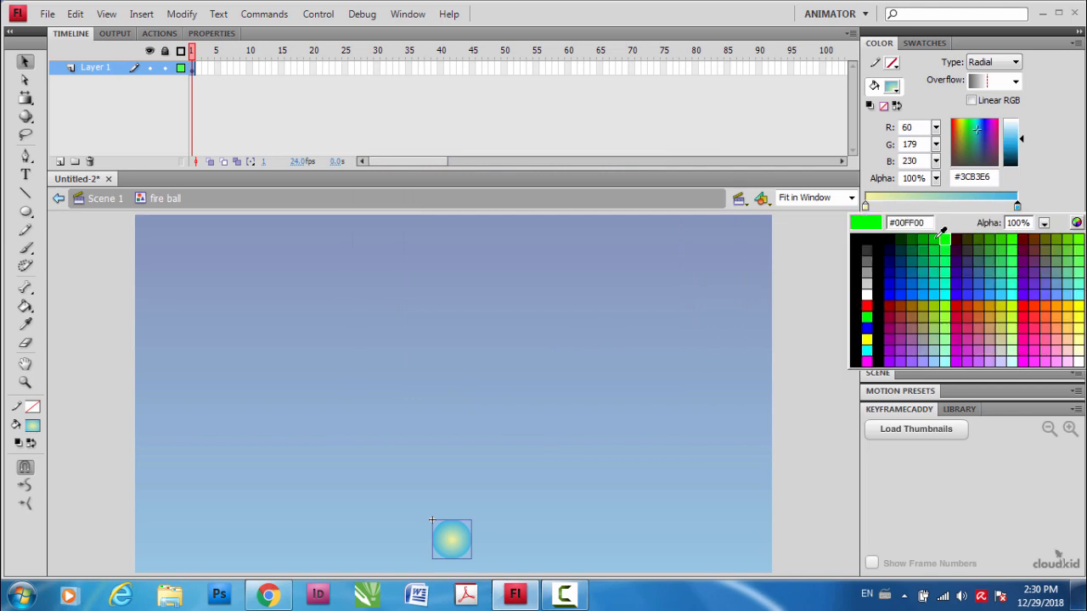
left_click(1075, 223)
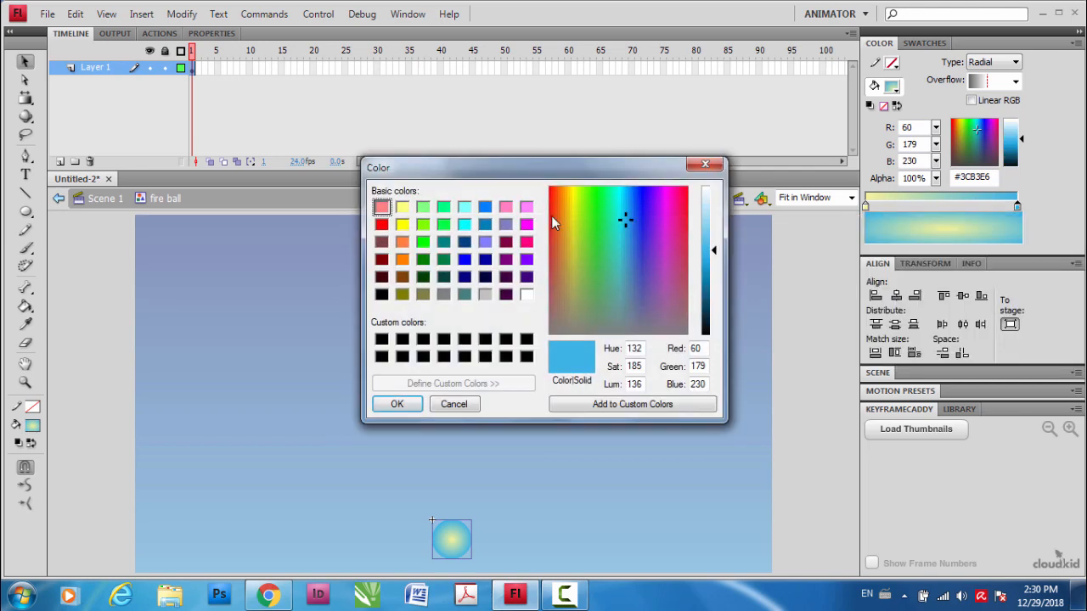
left_click_drag(573, 210, 572, 211)
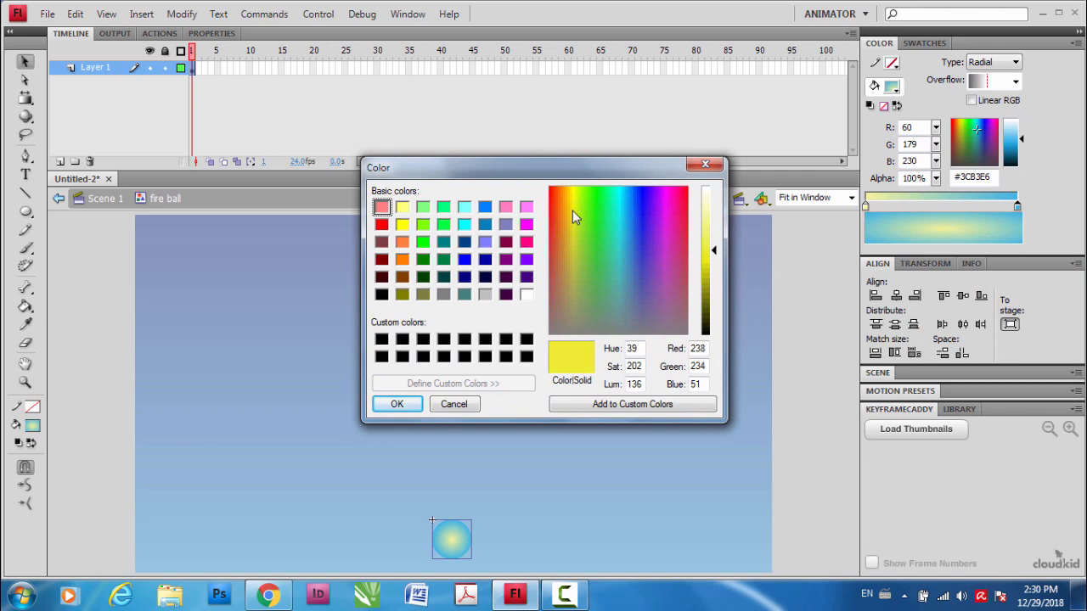
left_click_drag(715, 253, 715, 225)
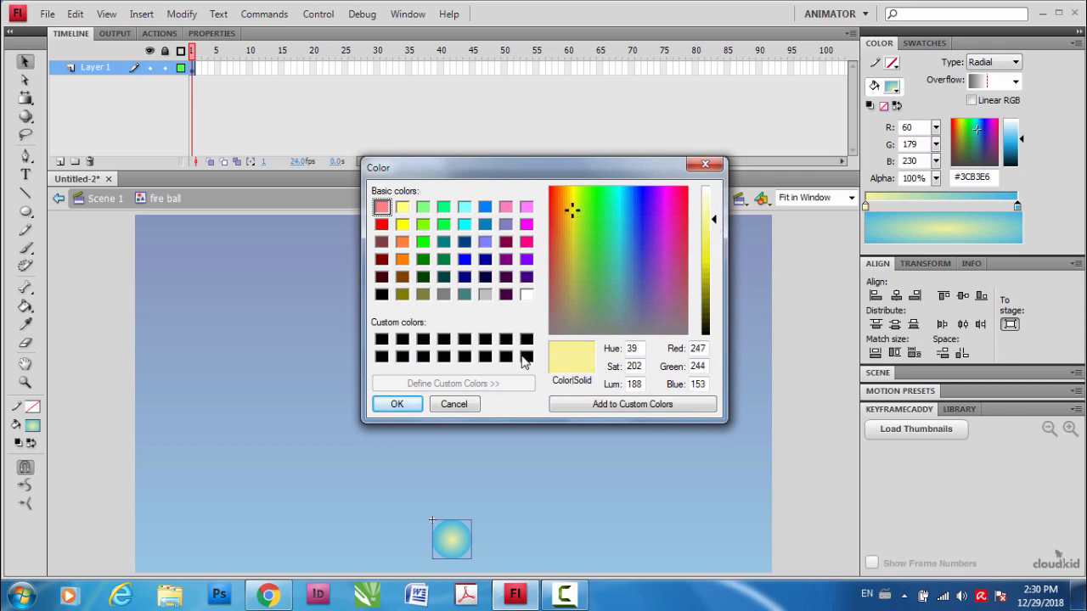
left_click(398, 405)
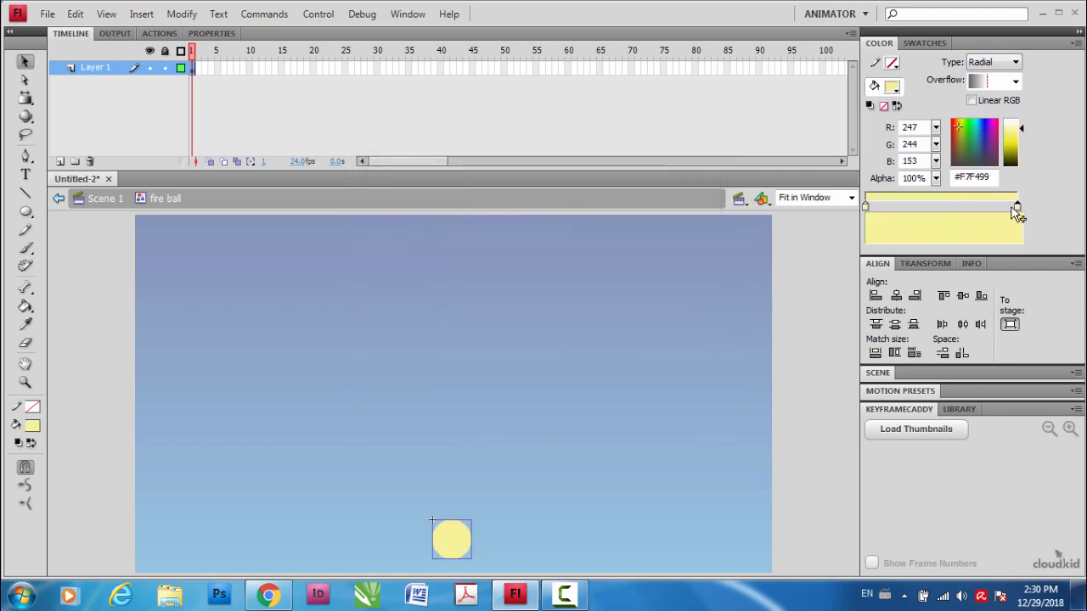
Set the outer gradient stop's alpha to 0% and move the circle slightly down.
left_click(935, 179)
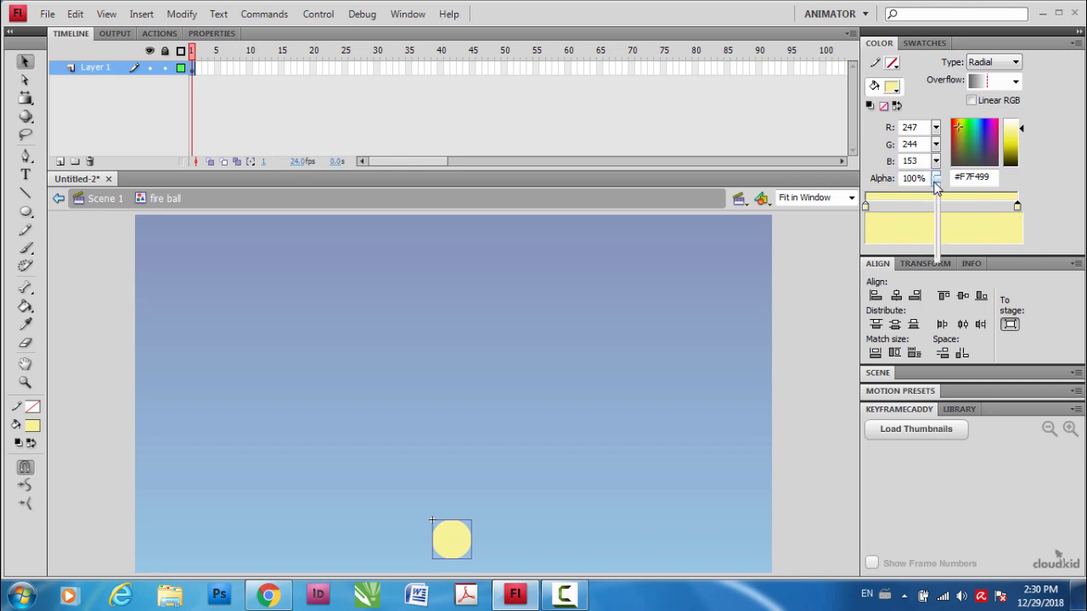
left_click_drag(936, 217, 718, 354)
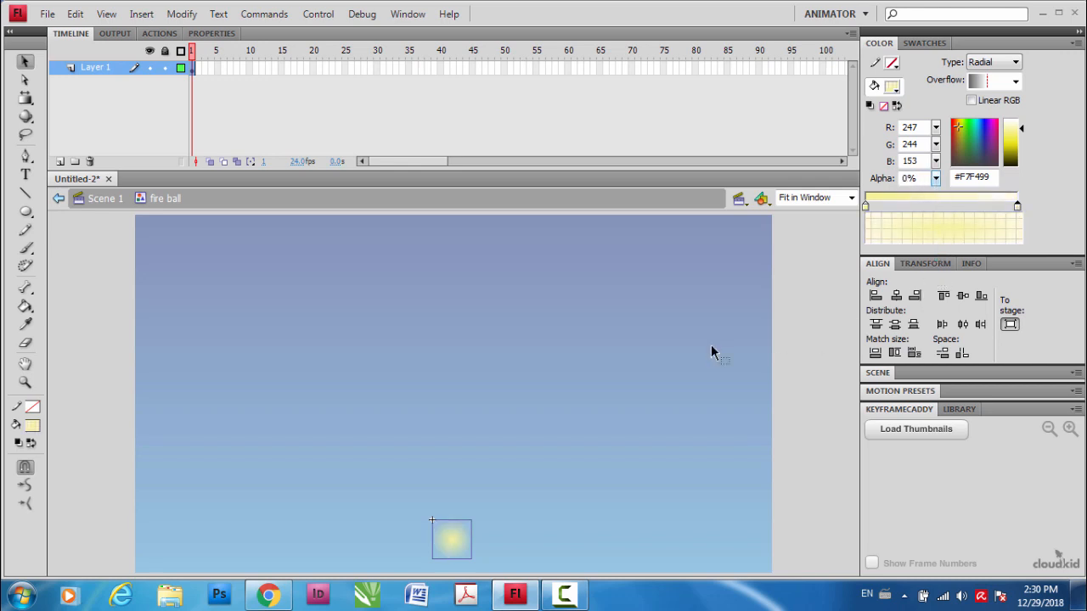
mouse_move(456, 538)
left_mouse_down()
mouse_move(451, 521)
mouse_move(451, 553)
left_mouse_up()
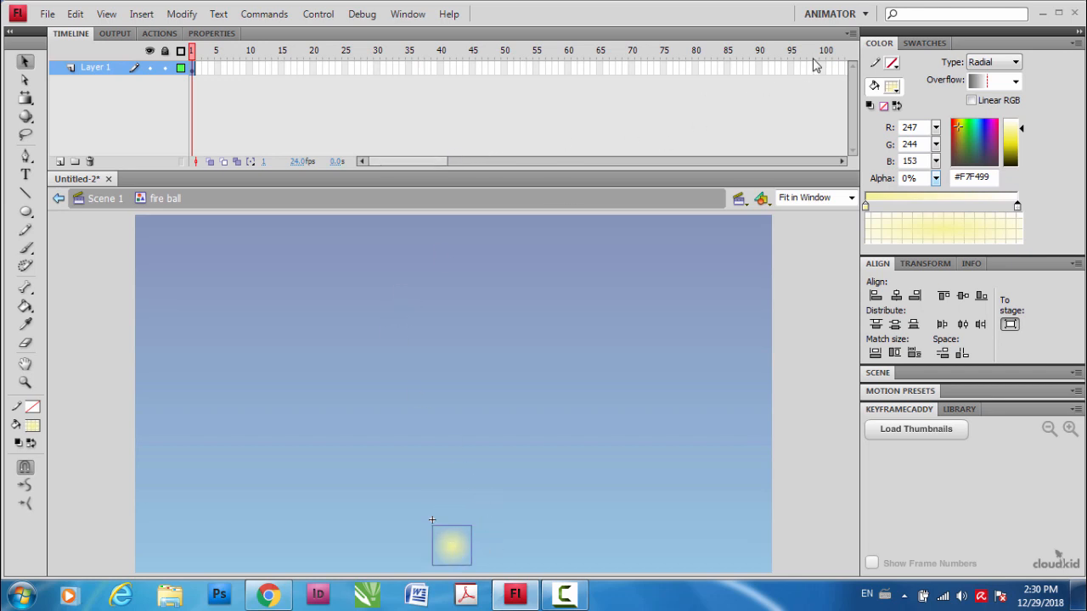
Insert a keyframe at frame 100 of the fire ball symbol and move the circle straight up near the stage's top.
right_click(821, 68)
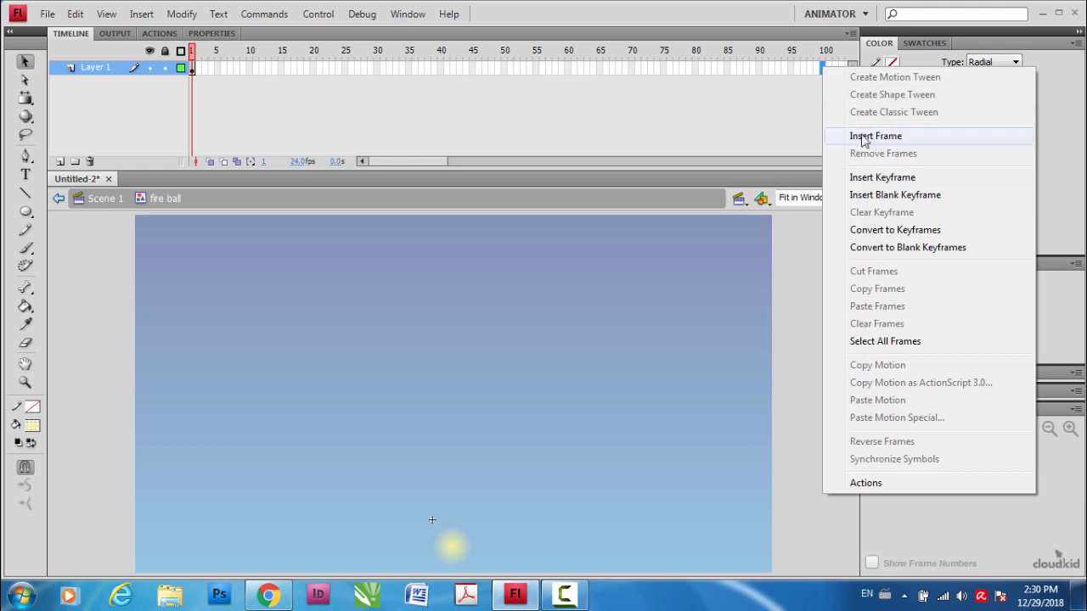
left_click(881, 177)
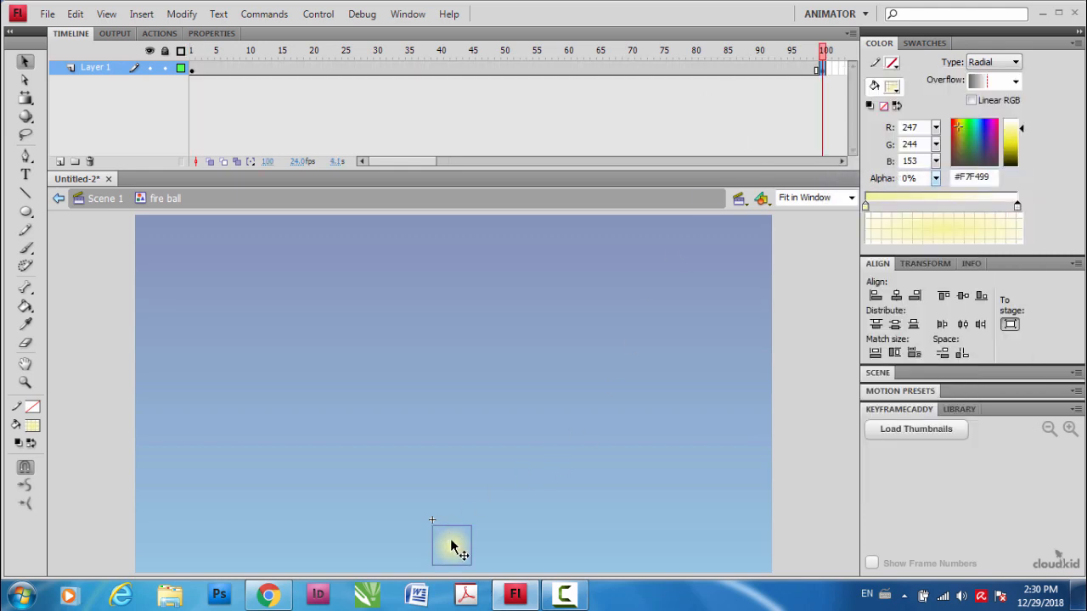
left_click_drag(450, 545, 456, 261)
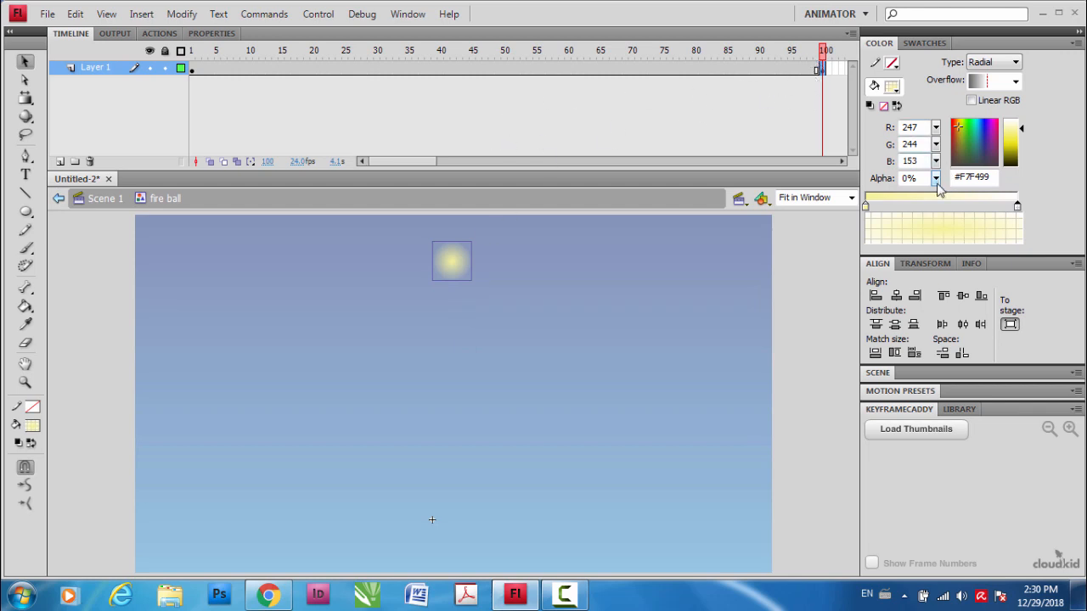
Set the inner gradient stop's alpha to 0% for the circle at frame 100.
left_click(865, 207)
left_click_drag(935, 179, 883, 299)
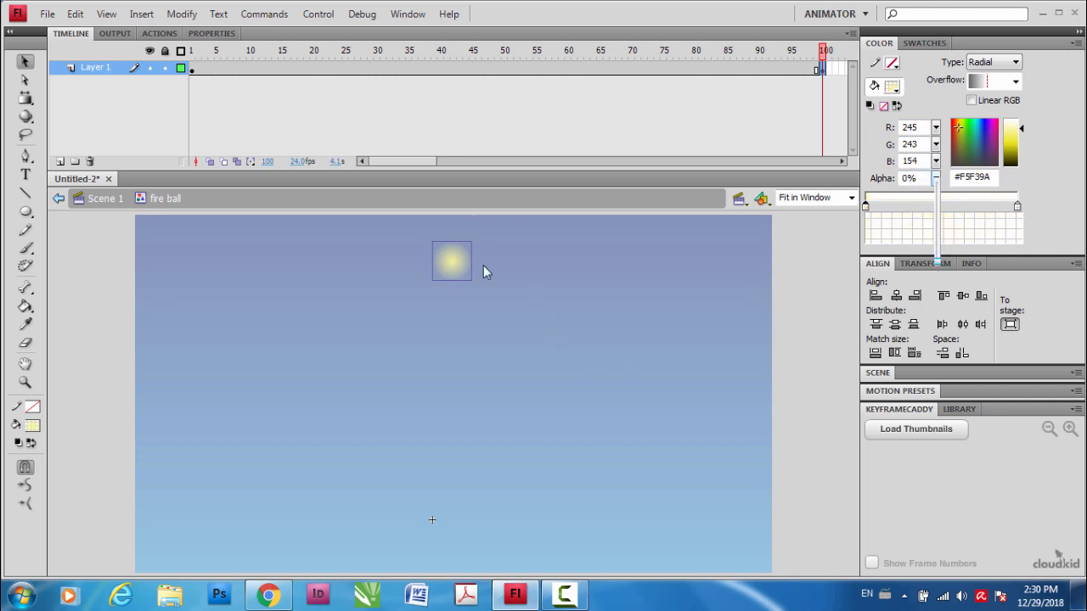
left_click_drag(483, 270, 532, 338)
Create a shape tween between the symbol's two keyframes, preview it on the timeline and return to Scene 1.
left_click(452, 69)
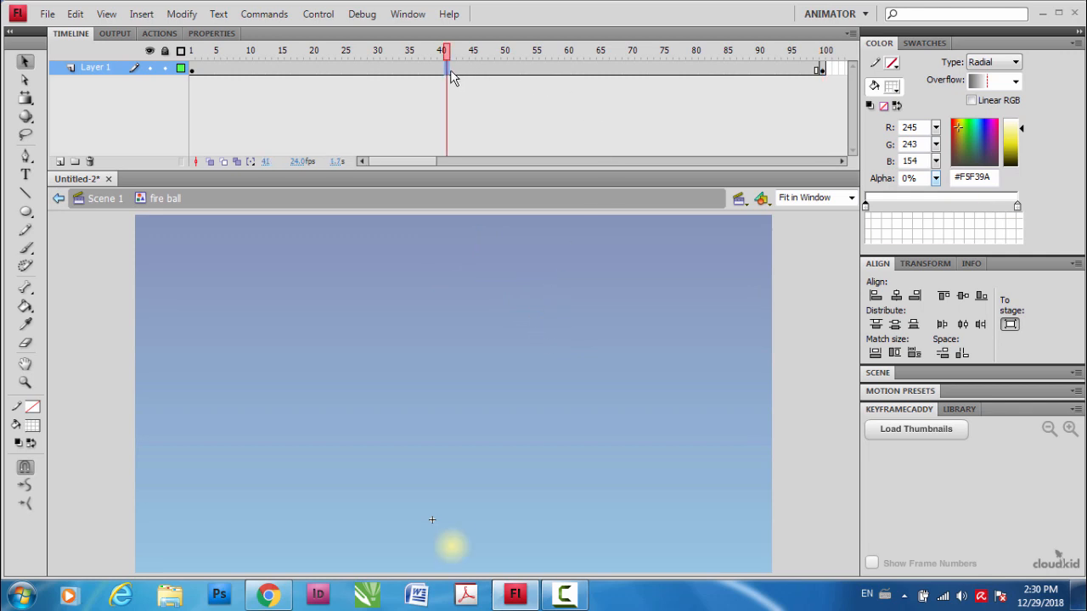
right_click(452, 70)
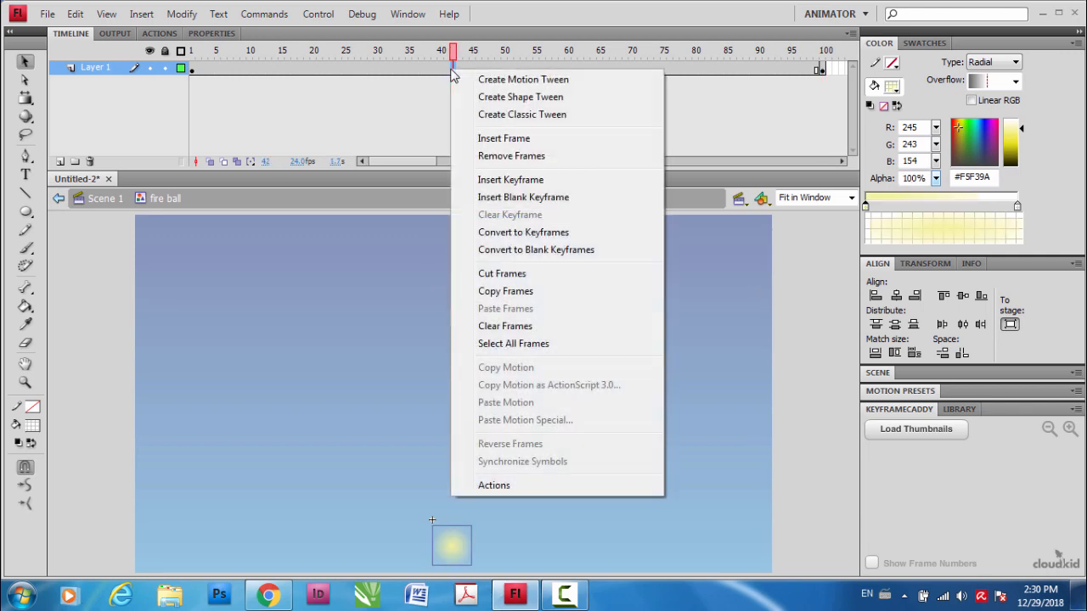
left_click(501, 97)
left_click_drag(452, 51, 280, 49)
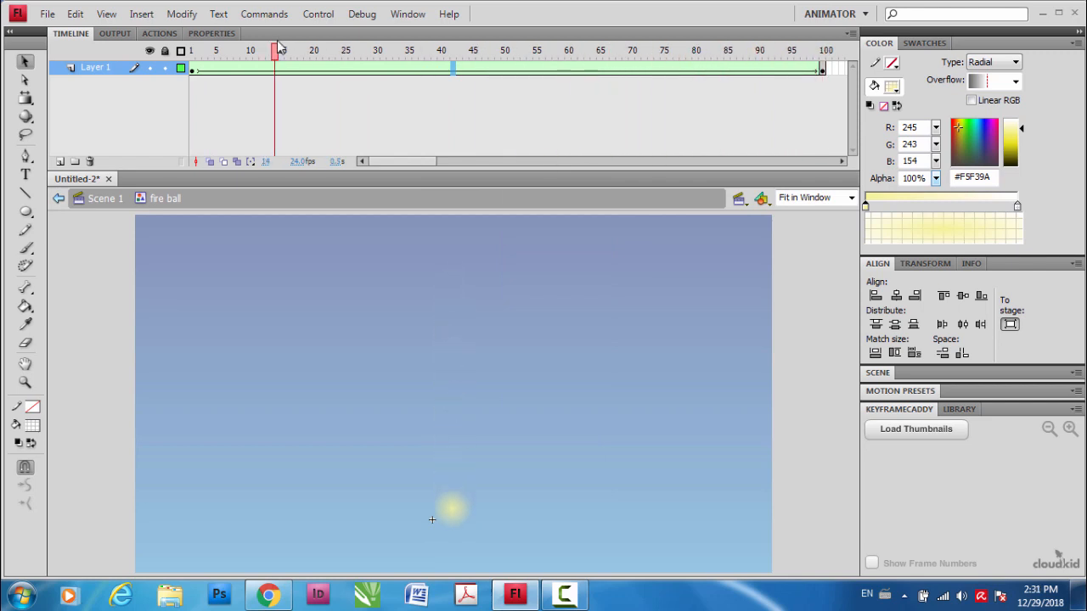
double_click(90, 234)
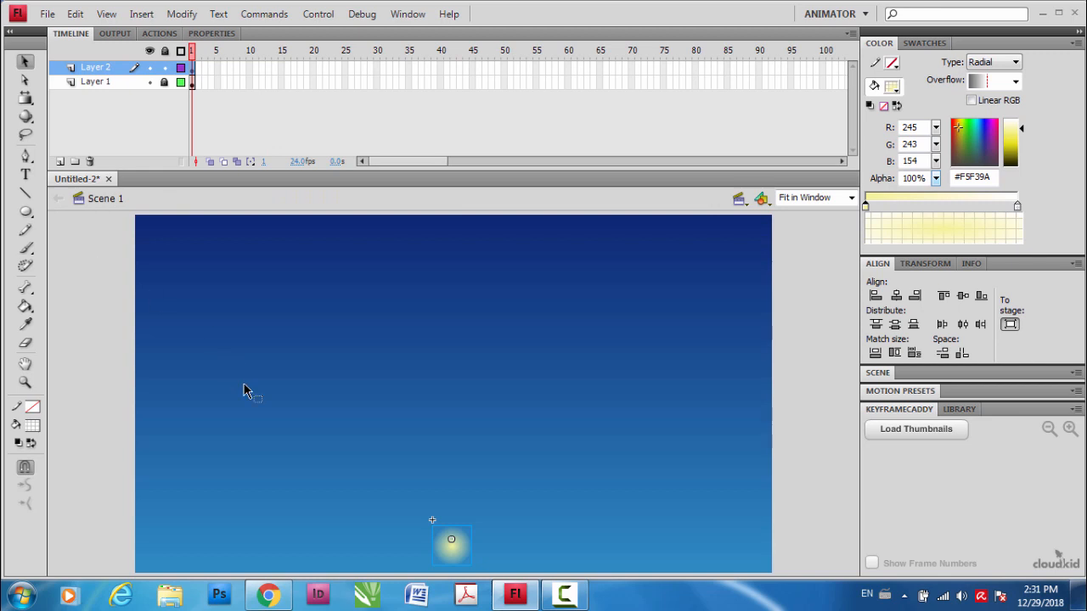
Insert keyframes at frame 100 on Layer 1 and Layer 2, and return the playhead to frame 1.
left_click(791, 348)
left_click_drag(416, 161, 420, 161)
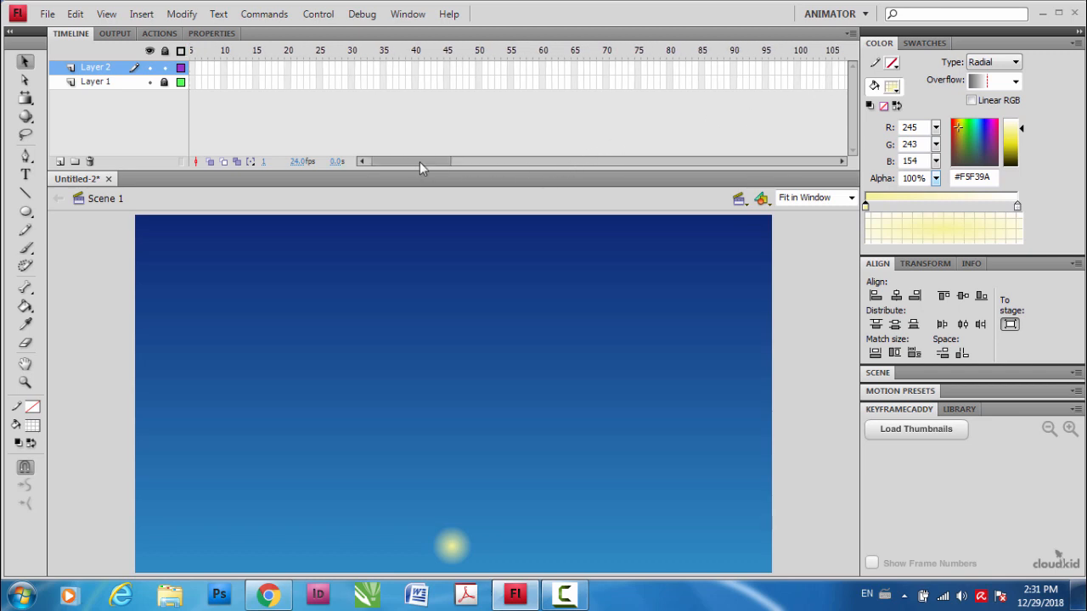
left_click(791, 67)
left_click_drag(797, 74, 798, 81)
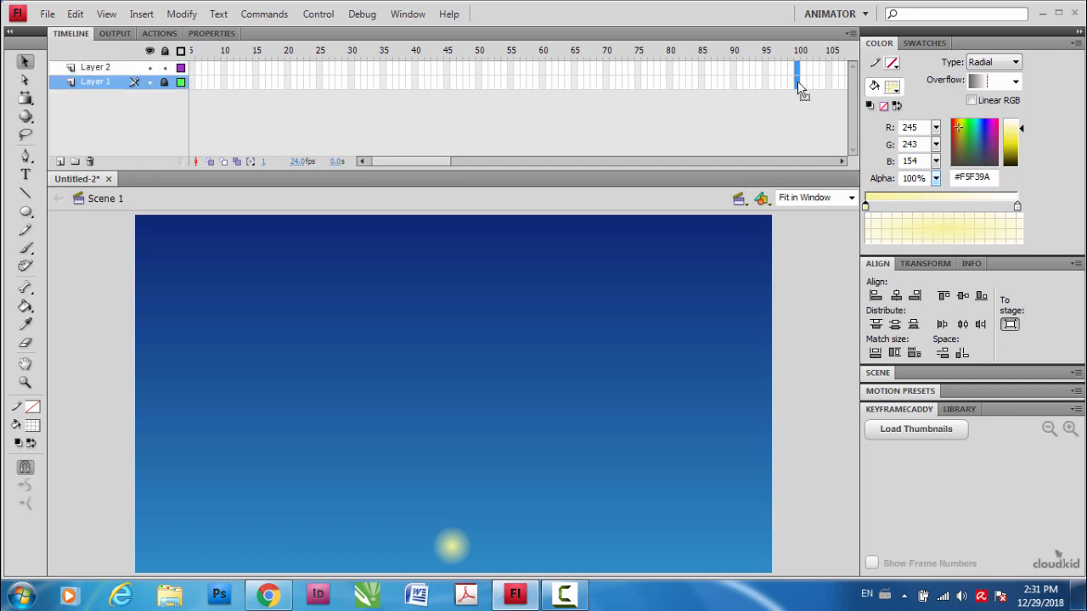
right_click(797, 81)
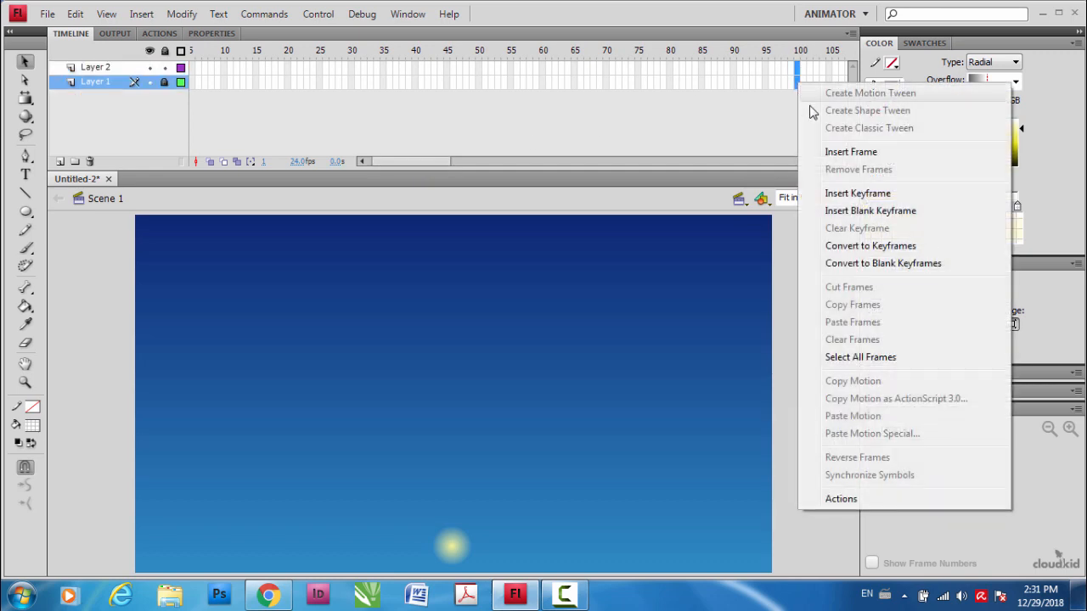
left_click(857, 194)
left_click_drag(504, 52, 192, 70)
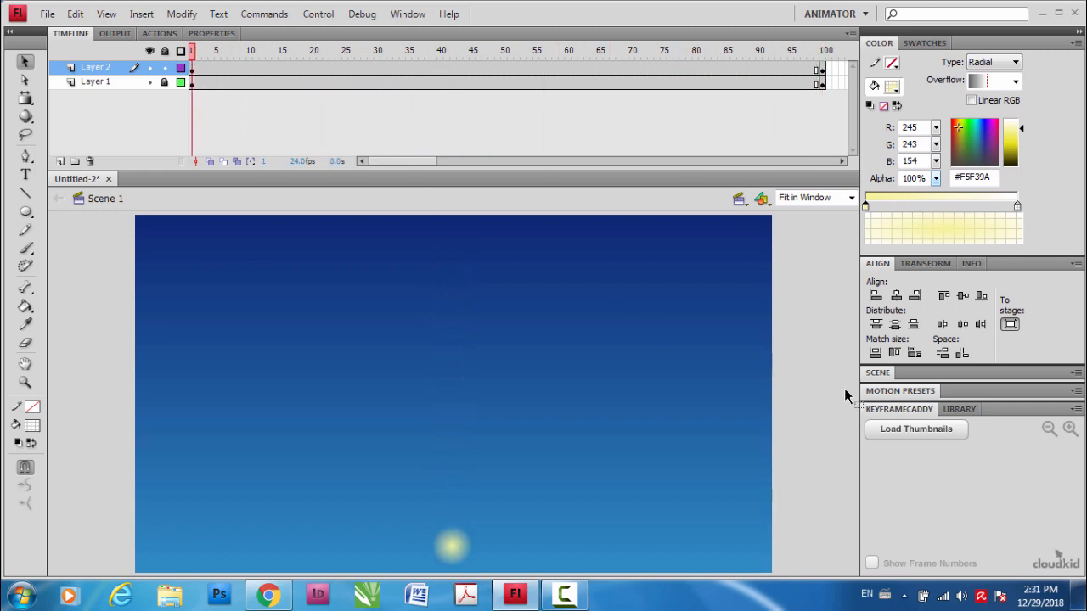
Place a second fire ball instance from the library on Layer 2, to the right of the first and level with it.
left_click(957, 410)
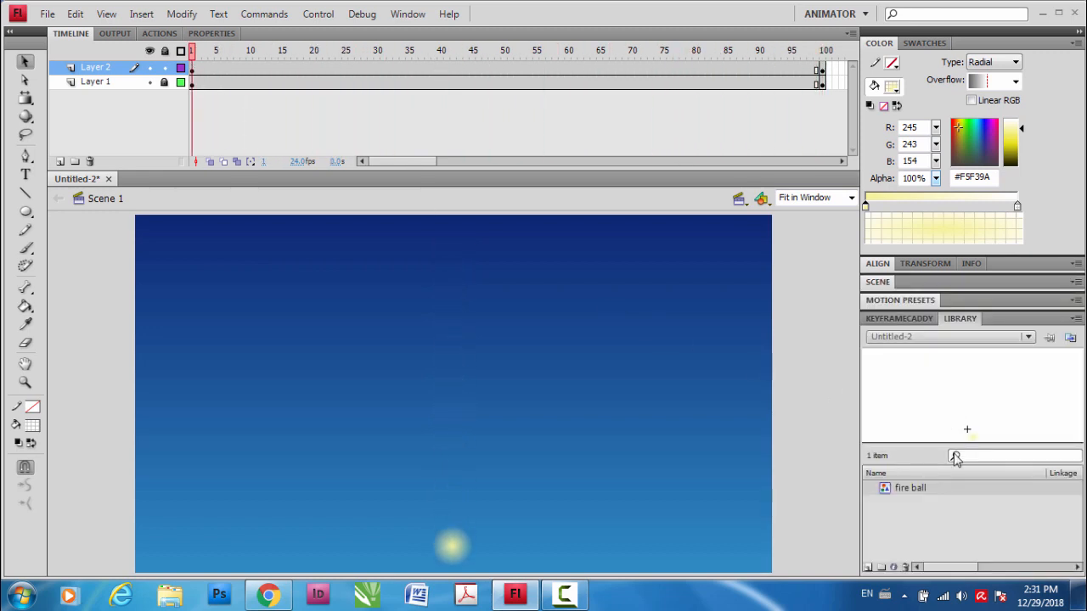
left_click(907, 489)
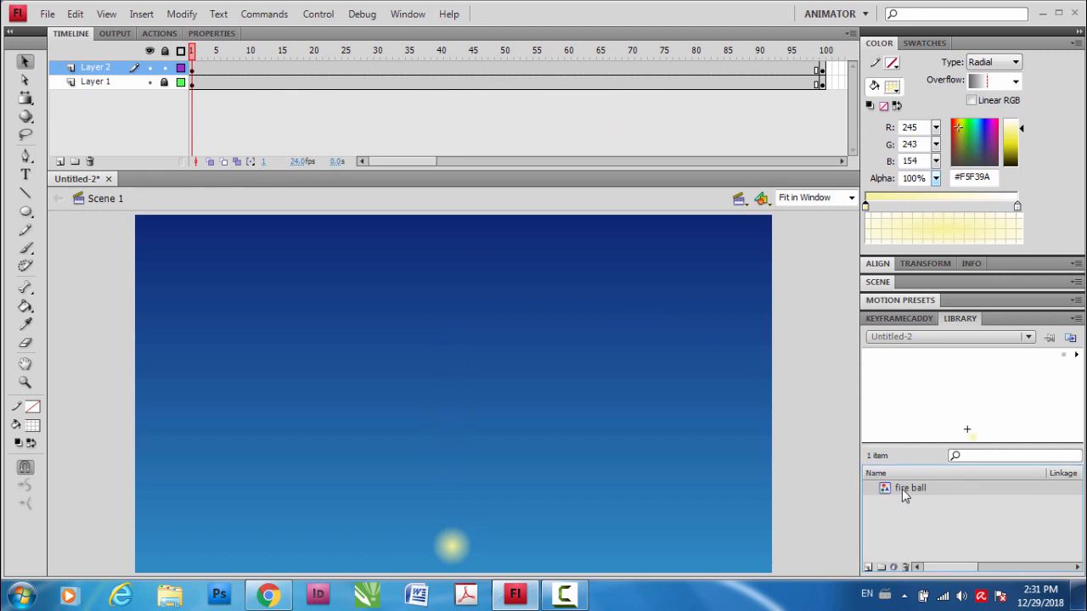
left_click_drag(902, 489, 563, 545)
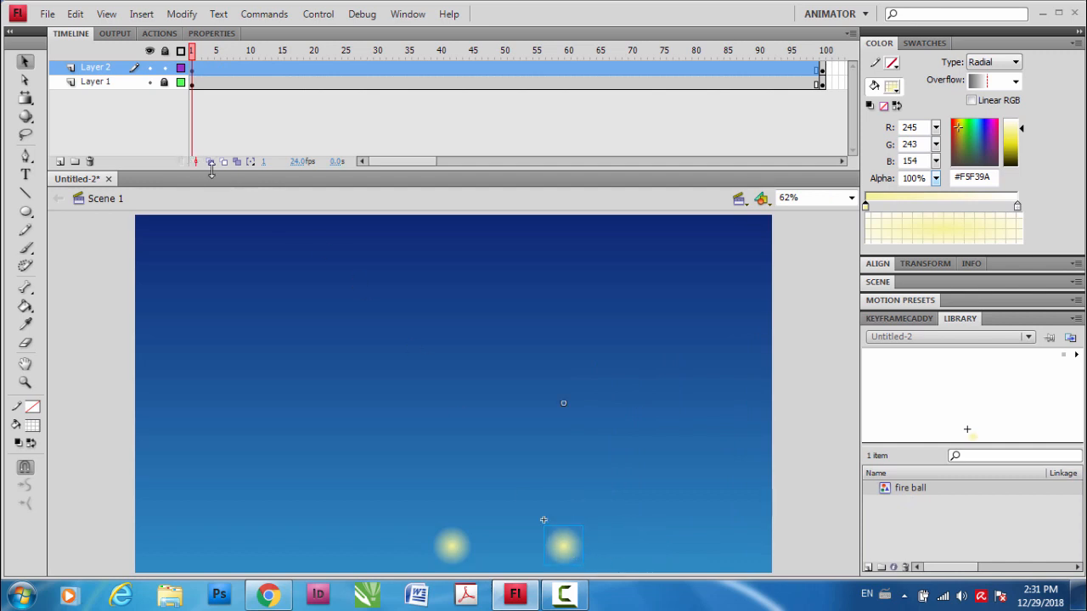
left_click_drag(563, 547, 599, 547)
Change the second fire ball's looping first frame to offset its animation, and move the instance down to about Y 694.
left_click(213, 33)
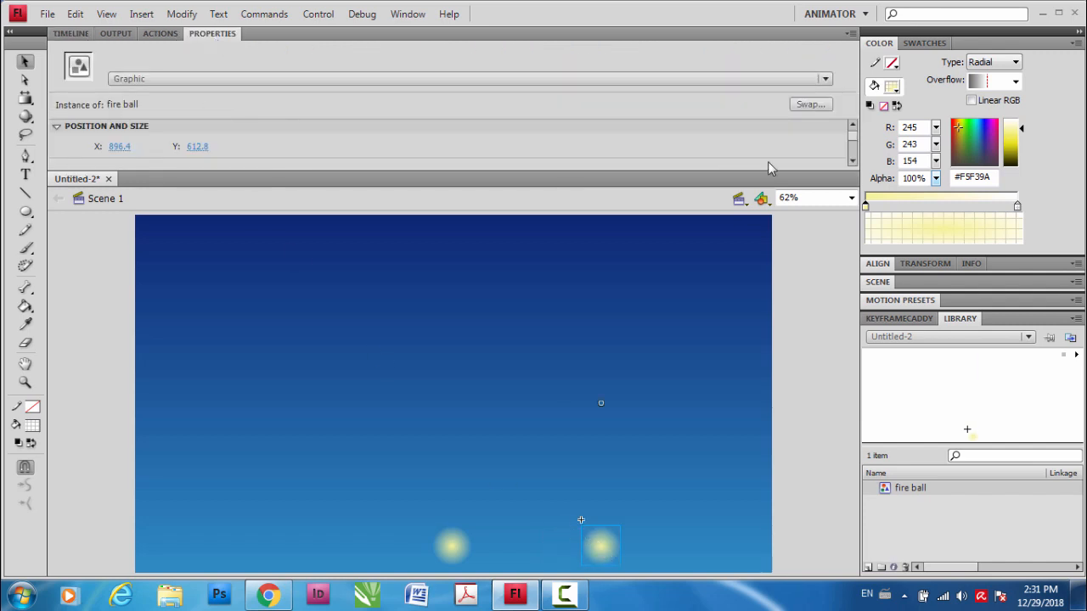
left_click(852, 161)
left_click(852, 160)
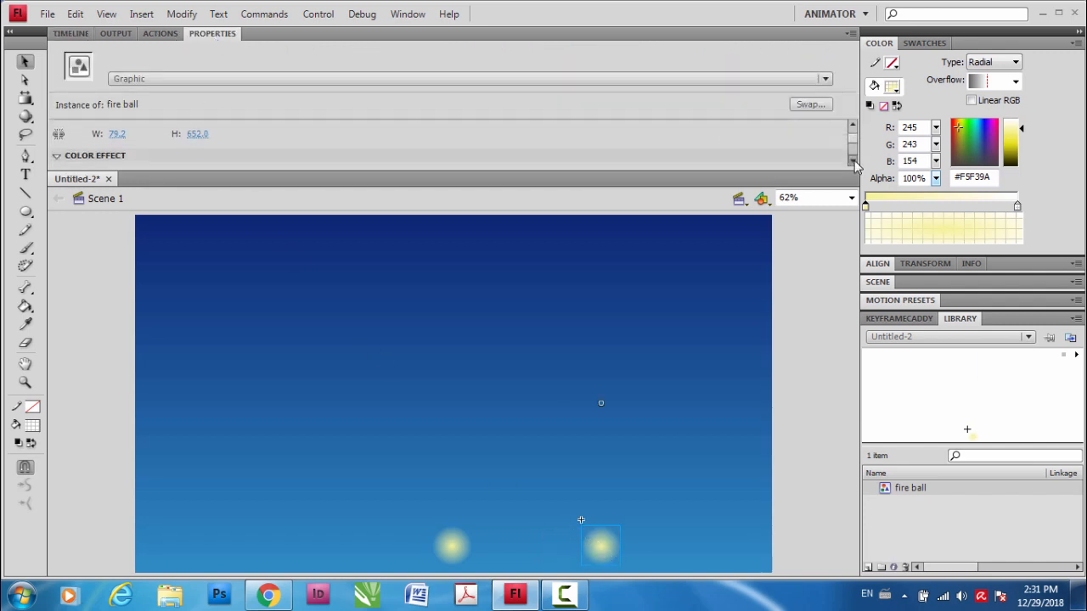
left_click(852, 161)
left_click(852, 160)
left_click(852, 160)
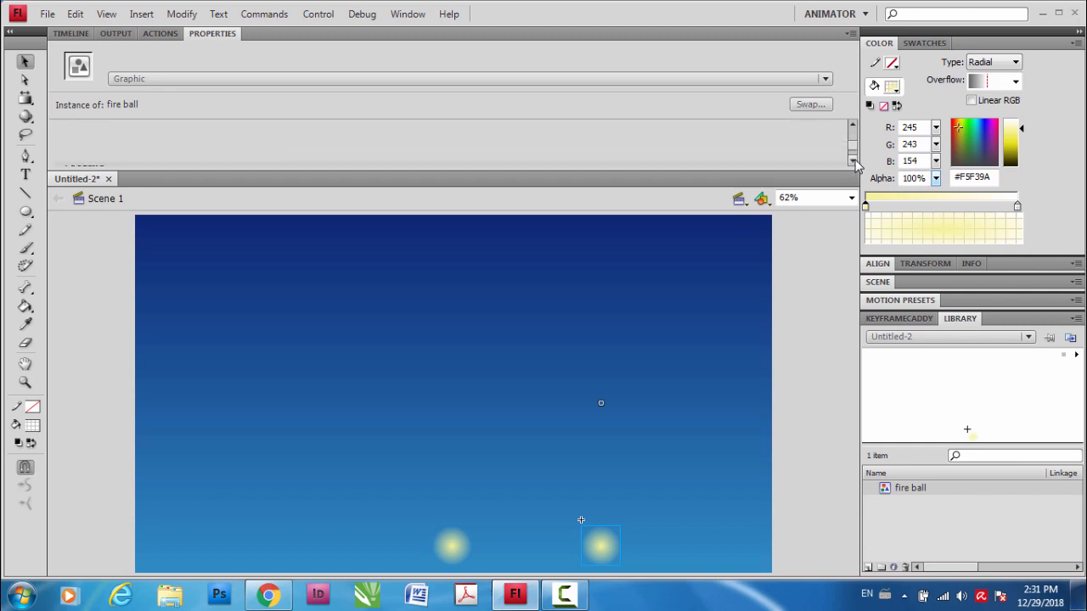
left_click(853, 161)
left_click(853, 160)
left_click(852, 161)
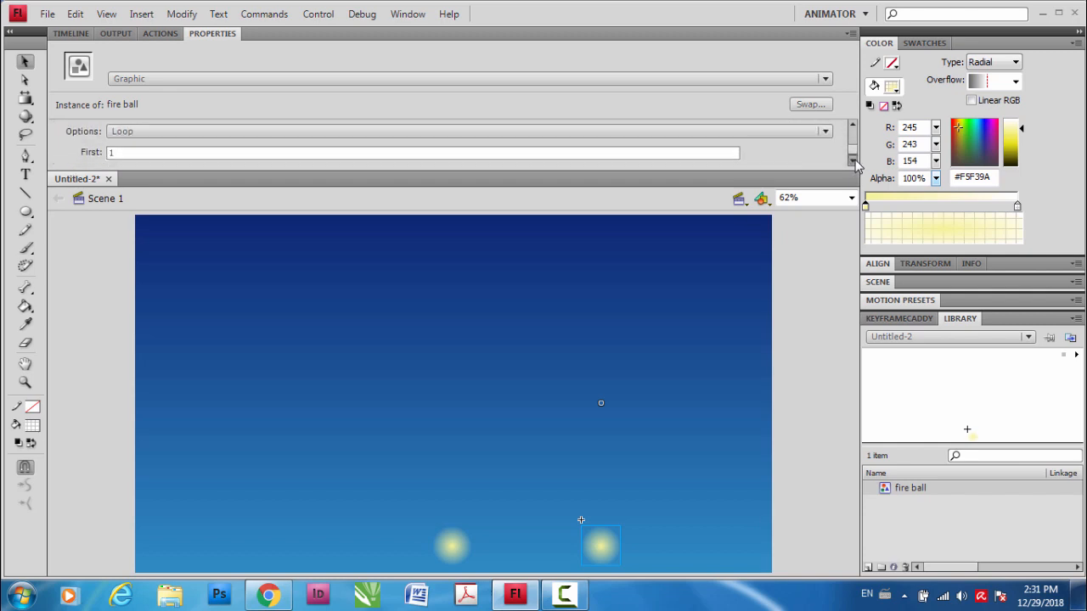
double_click(129, 154)
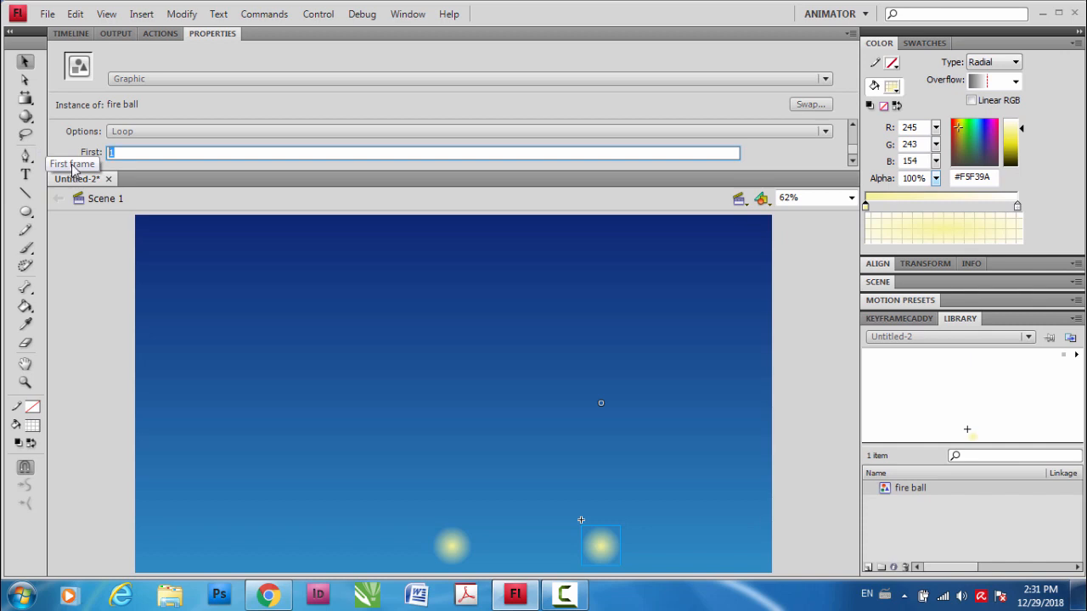
left_click(84, 338)
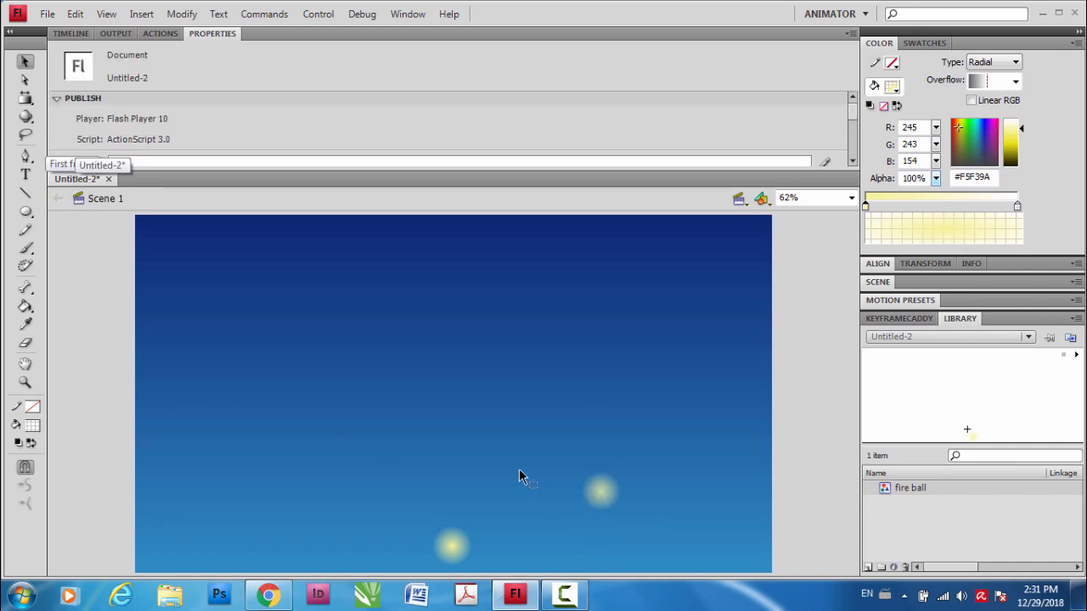
left_click(599, 501)
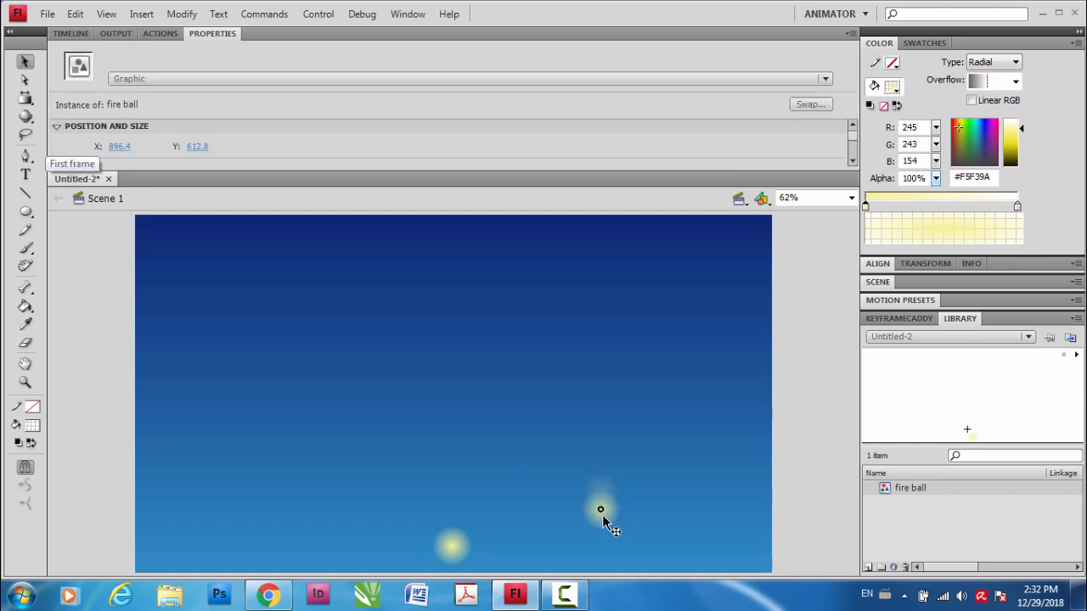
left_click_drag(601, 531, 602, 531)
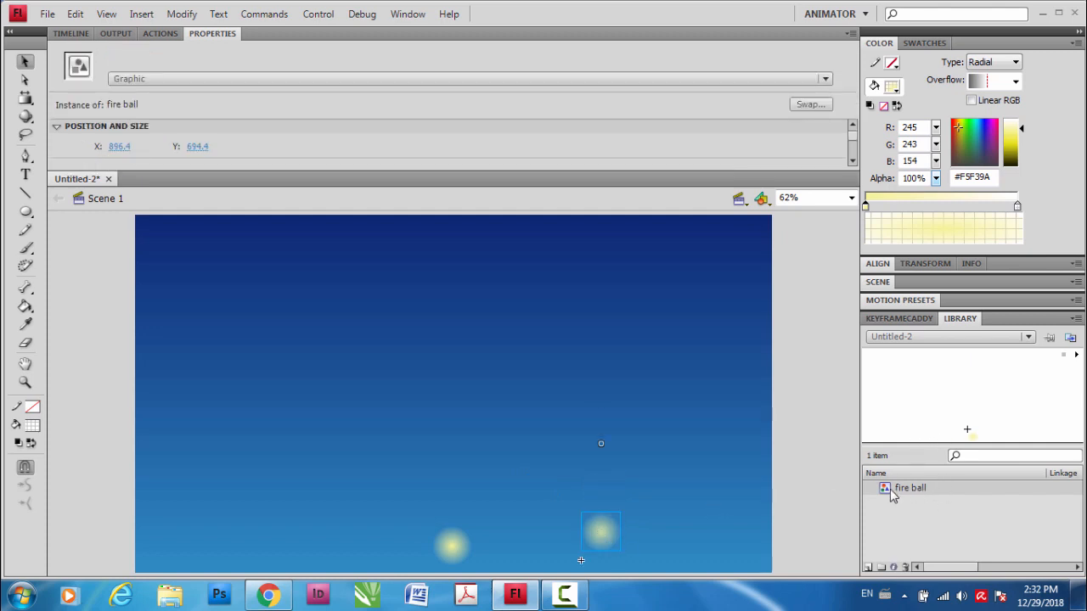
Place a third fire ball left of the others, start its loop at frame 10, and move it to about X 266, Y 647.
left_click_drag(892, 497, 266, 536)
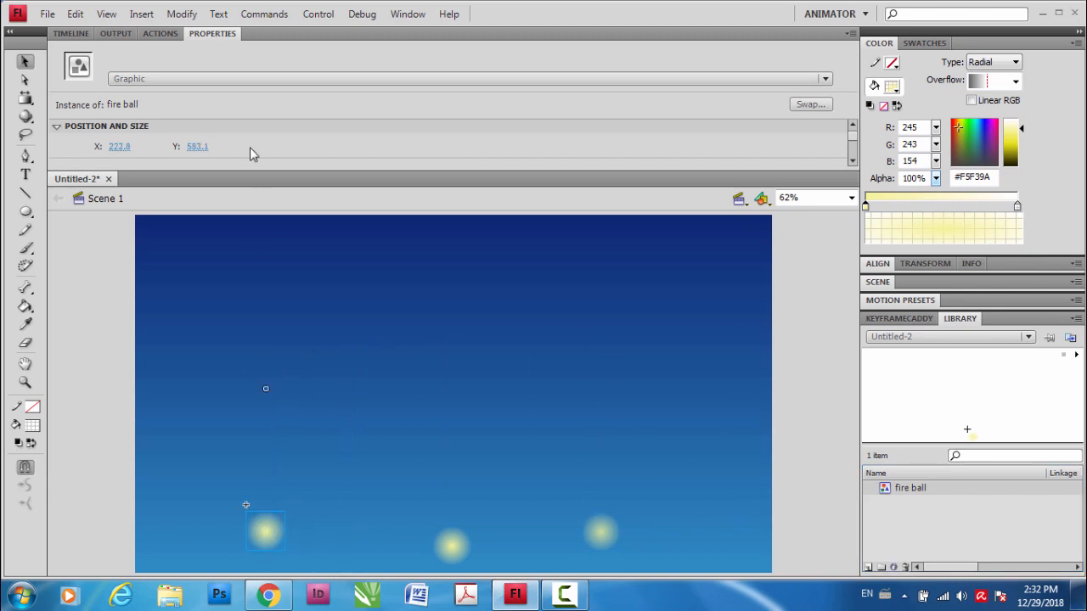
scroll(853, 143, "down", 2)
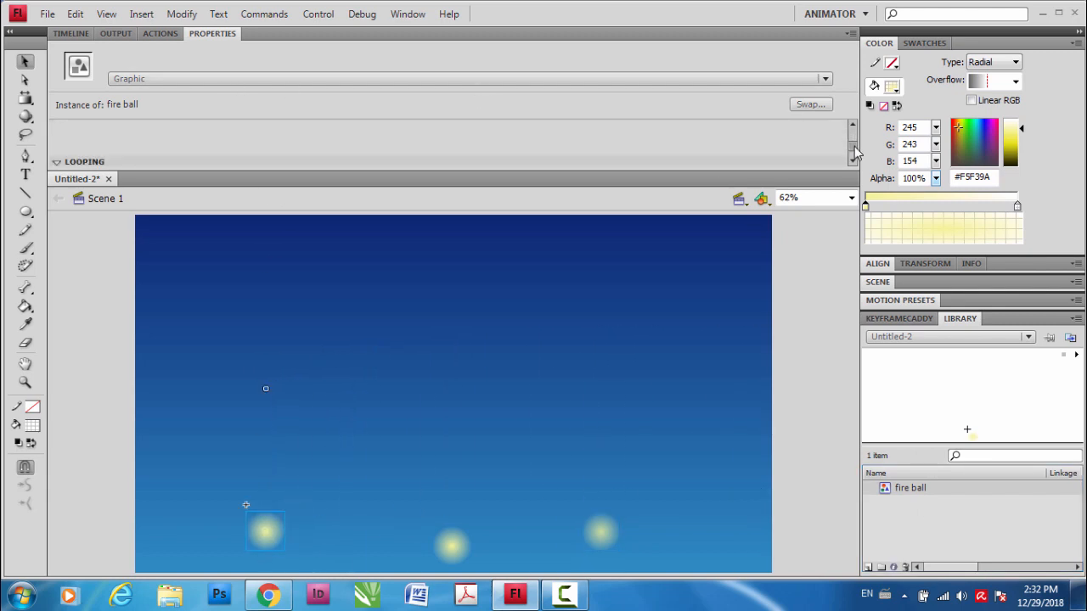
scroll(854, 144, "down", 2)
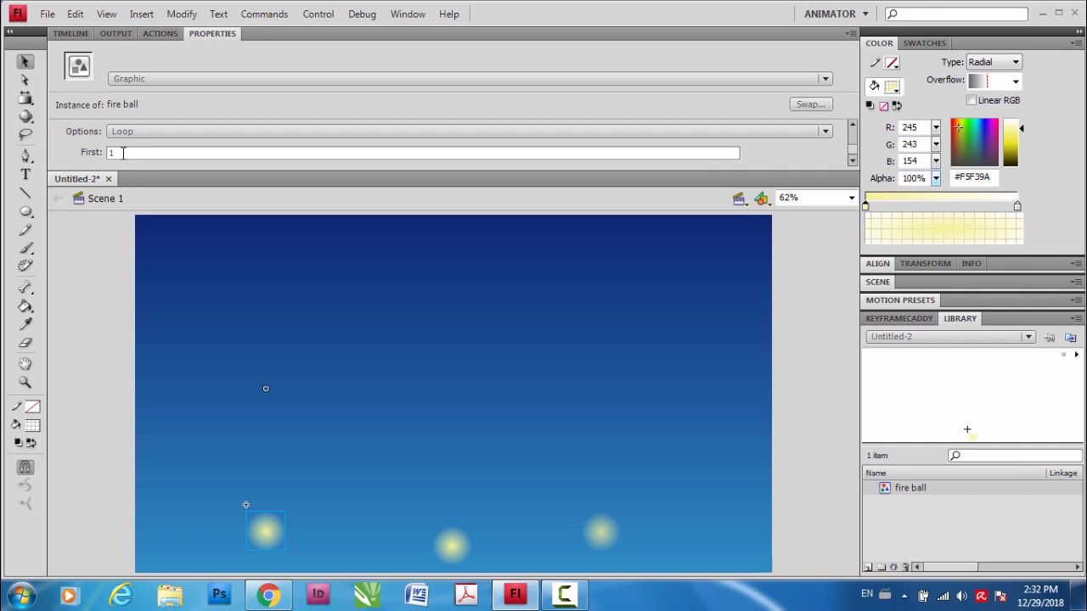
left_click(123, 152)
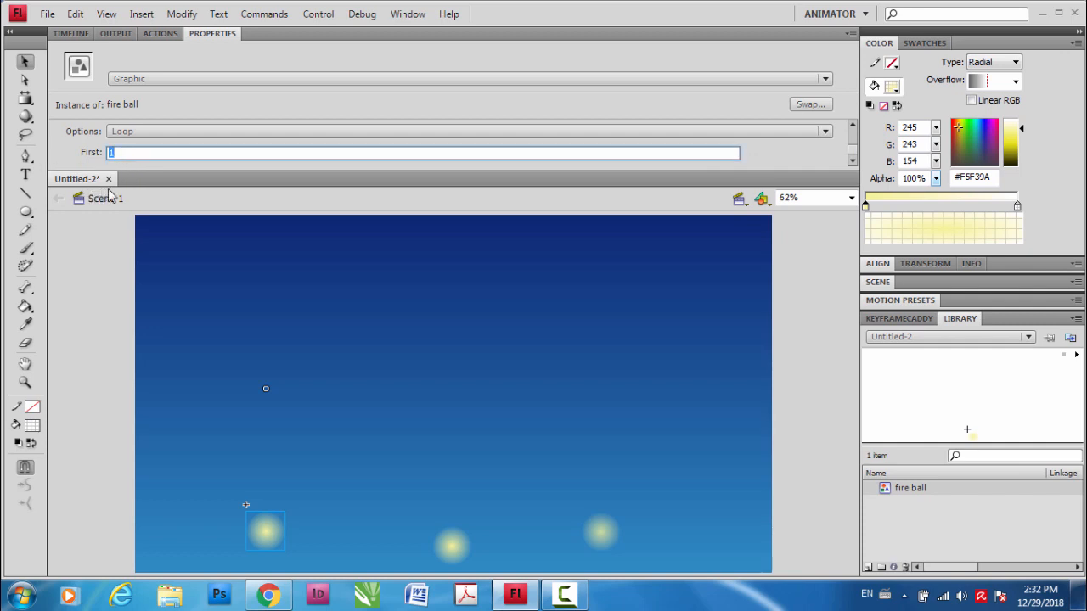
type("10")
left_click(109, 410)
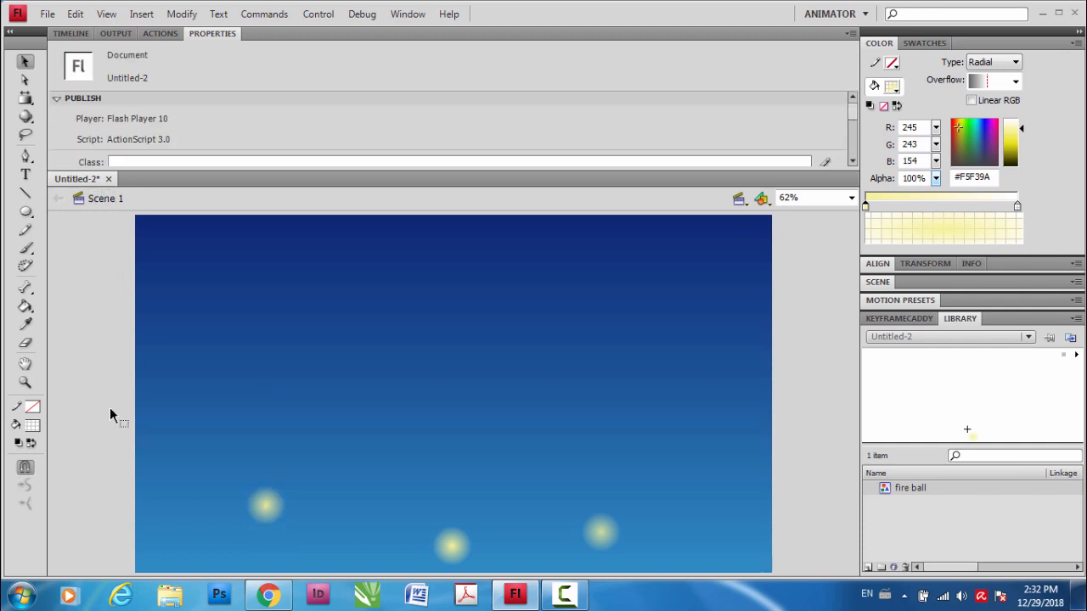
left_click(286, 552)
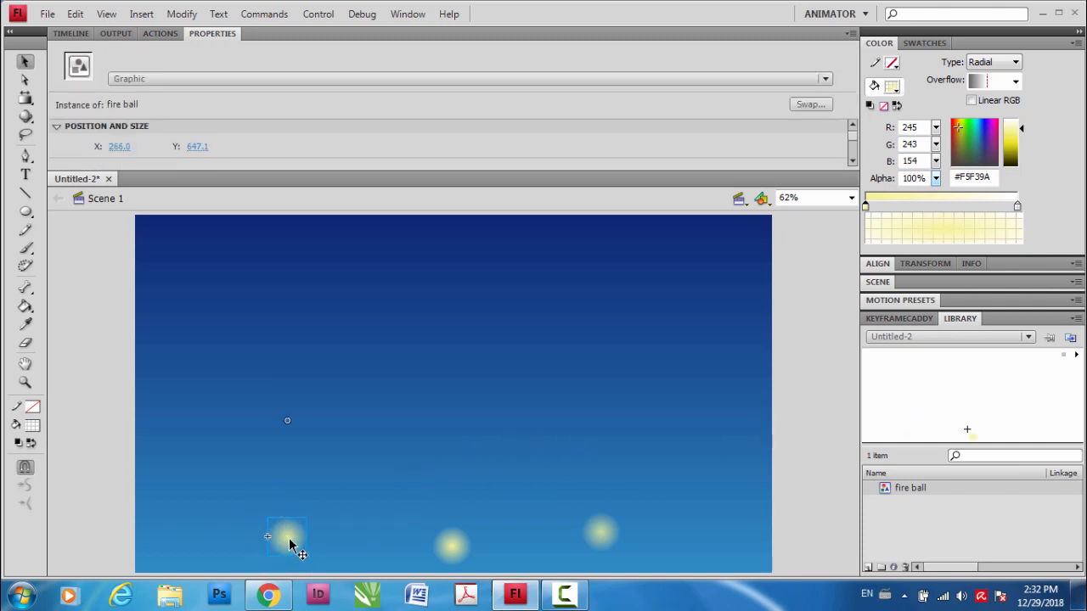
Add a fourth fire ball near the sky's left edge at about X 68, Y 574, and set its looping first frame to 30.
left_click_drag(915, 490, 191, 538)
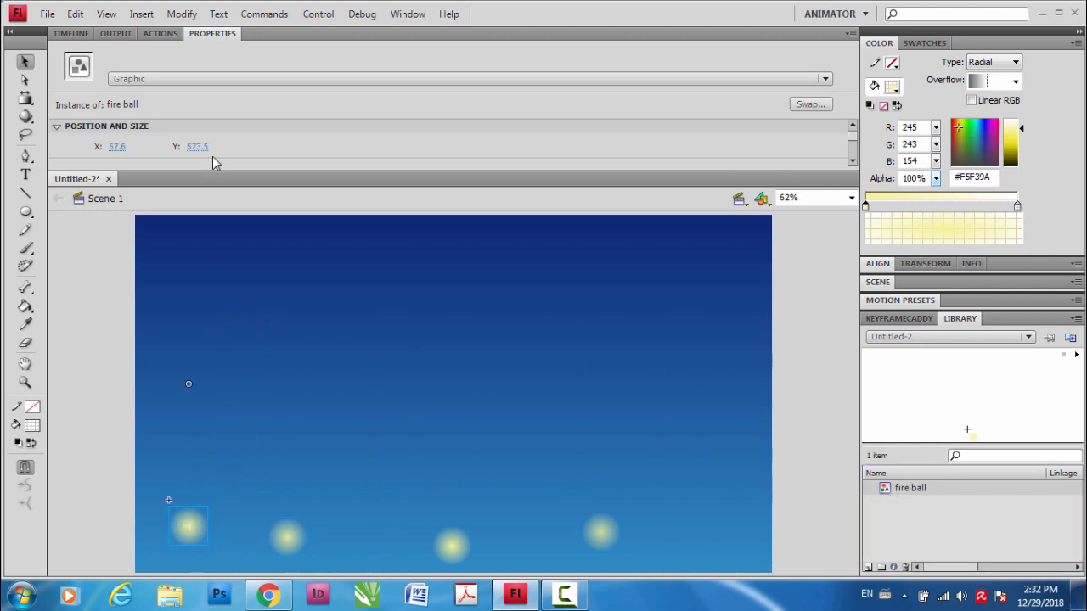
left_click(851, 149)
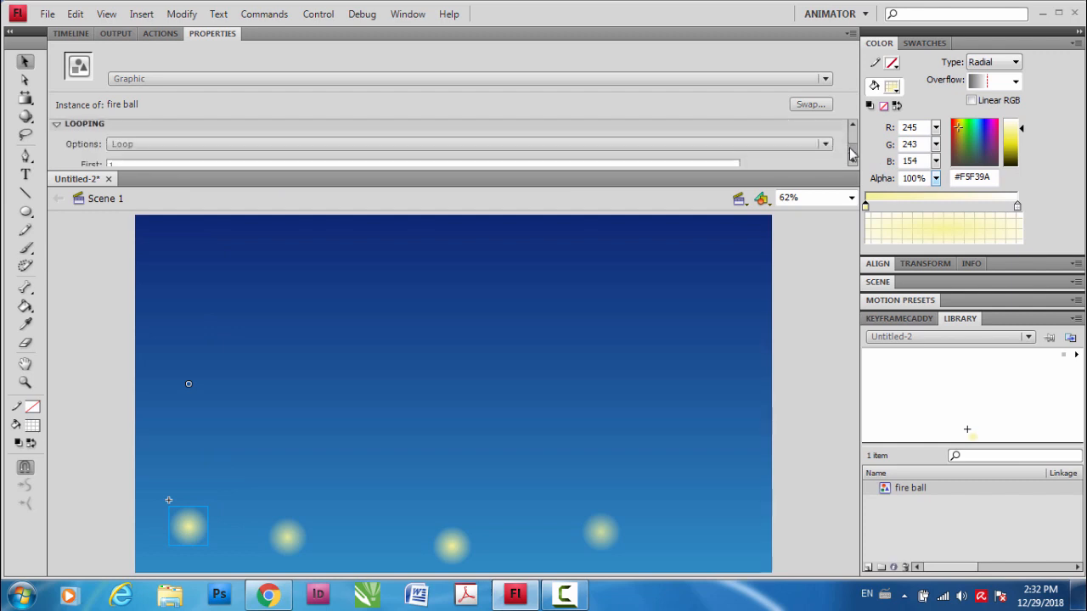
left_click(851, 150)
left_click(155, 155)
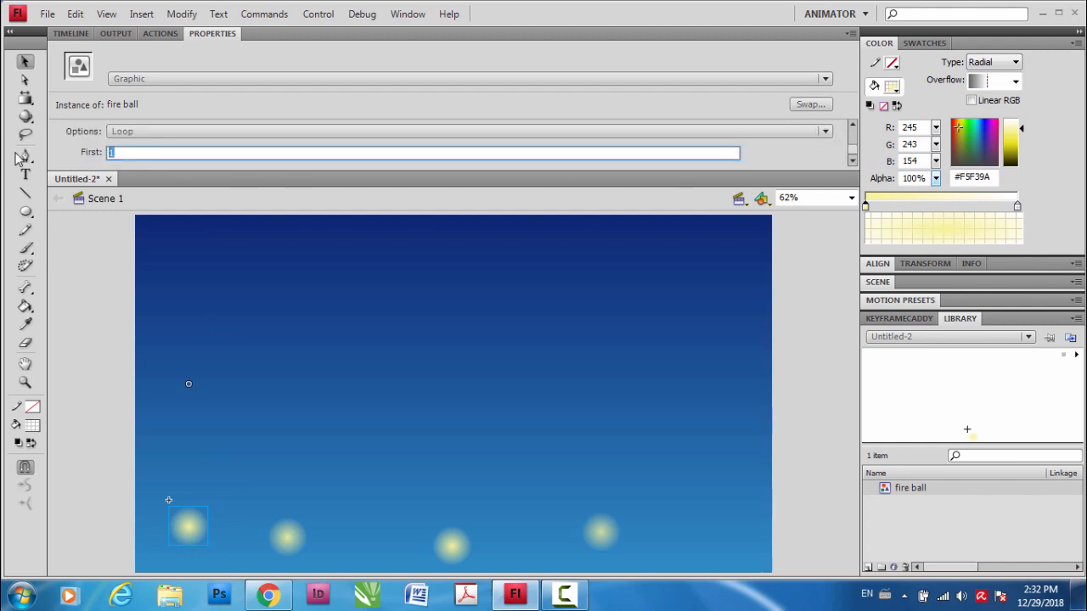
type("30")
key("Tab")
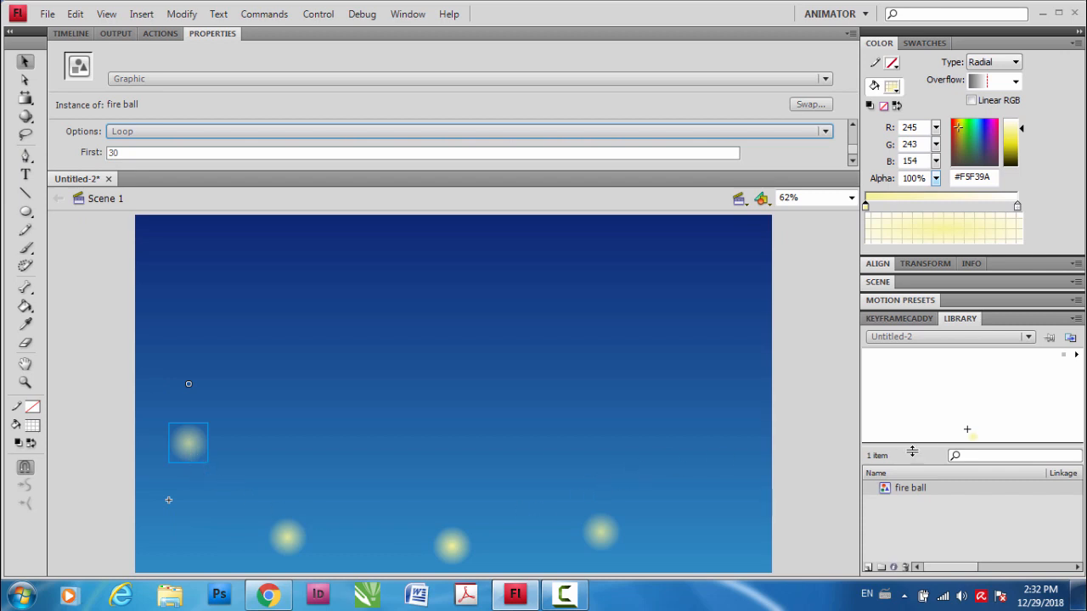
Add a fire ball near the sky's right edge with looping first frame 60, then lower it and raise the middle fire ball slightly.
left_click_drag(892, 491, 705, 427)
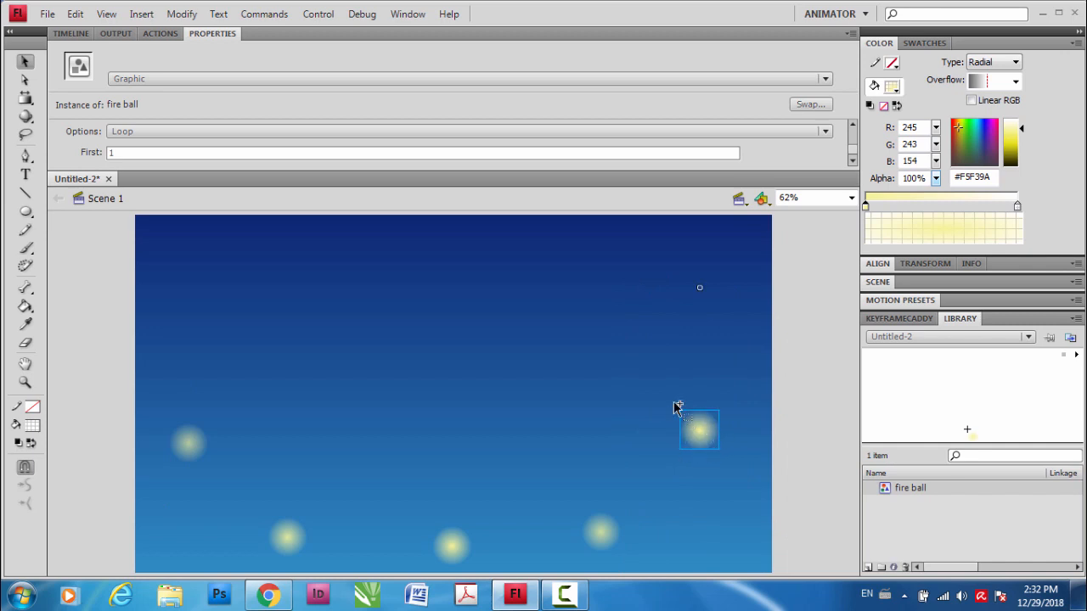
left_click(129, 153)
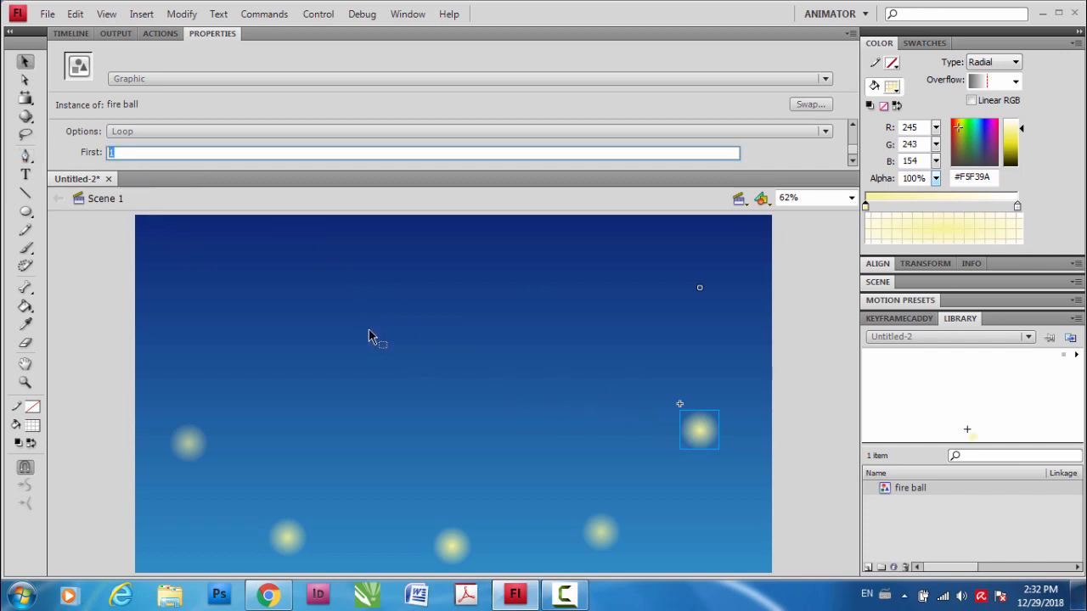
key("Return")
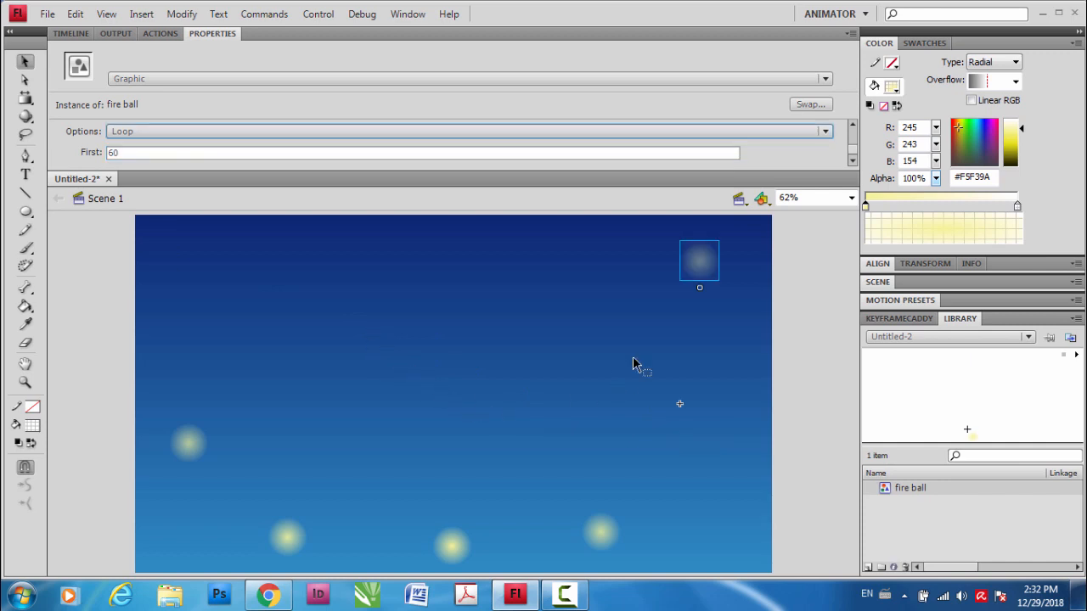
left_click_drag(698, 268, 715, 474)
left_click_drag(446, 550, 442, 511)
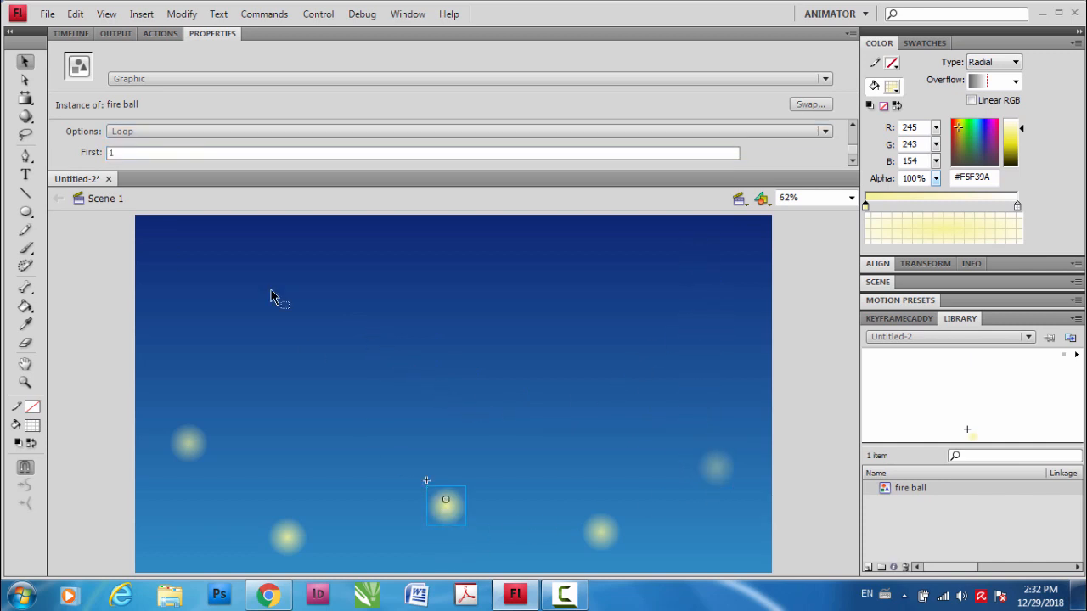
Create a new layer, place it between Layer 1 and Layer 2, and lock Layer 2.
left_click(70, 34)
mouse_move(192, 52)
left_mouse_down()
mouse_move(594, 73)
mouse_move(174, 78)
mouse_move(226, 47)
mouse_move(726, 101)
mouse_move(829, 85)
mouse_move(192, 53)
left_mouse_up()
left_click(68, 286)
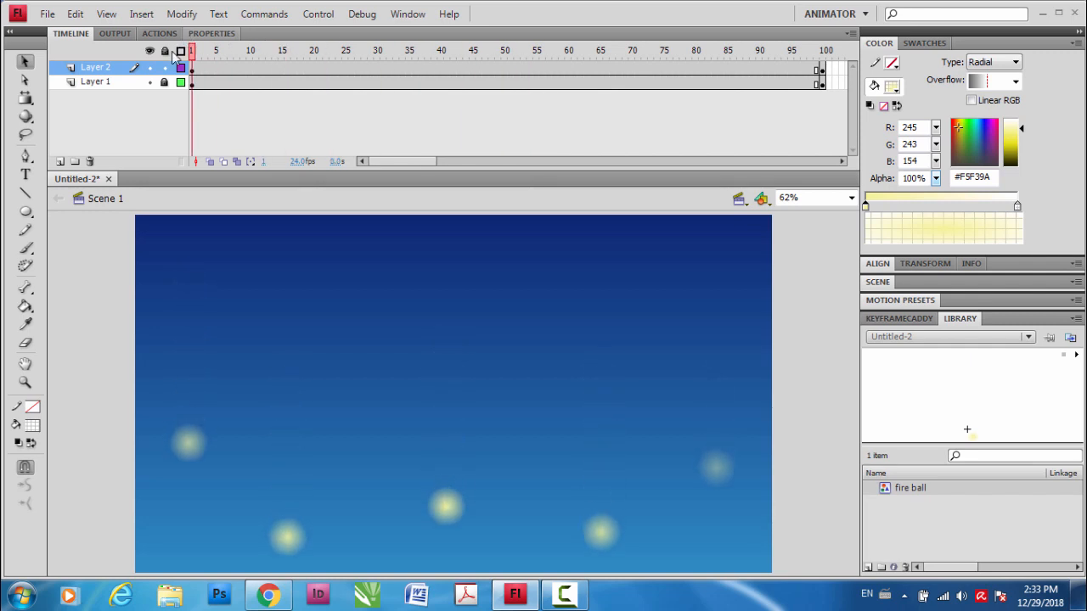
left_click(59, 161)
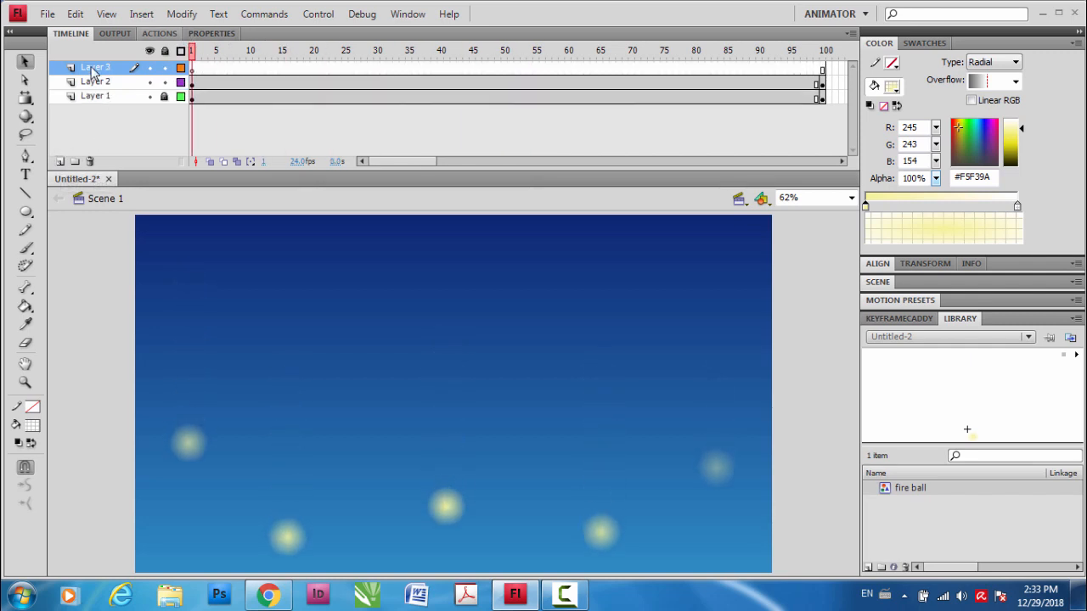
left_click_drag(94, 72, 100, 93)
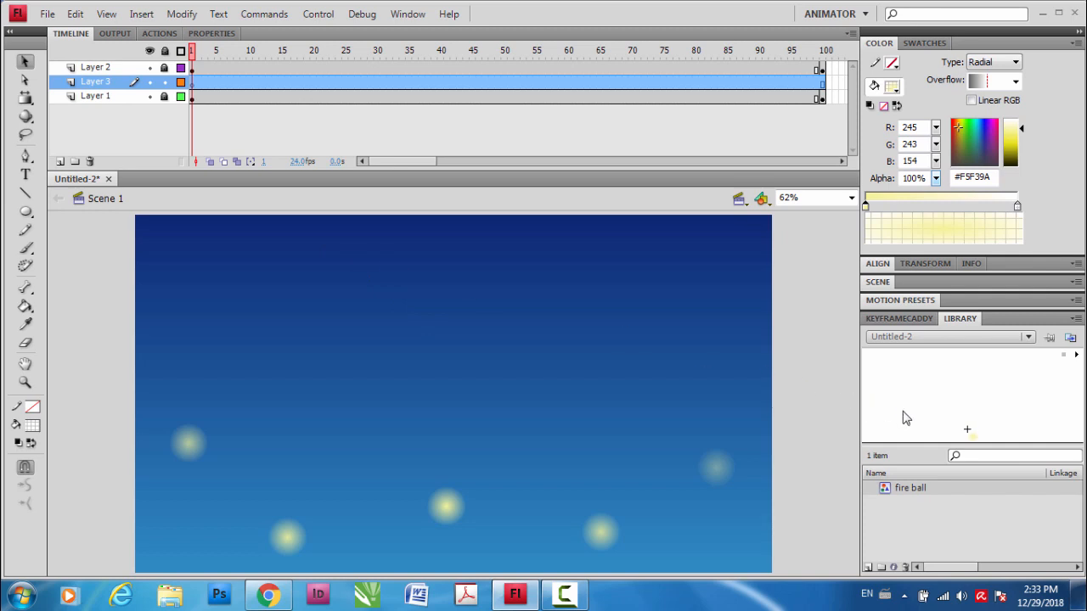
Place a fire ball on Layer 3, scaled down with Free Transform, and duplicate it into five small balls spread across the sky.
left_click_drag(874, 488, 272, 467)
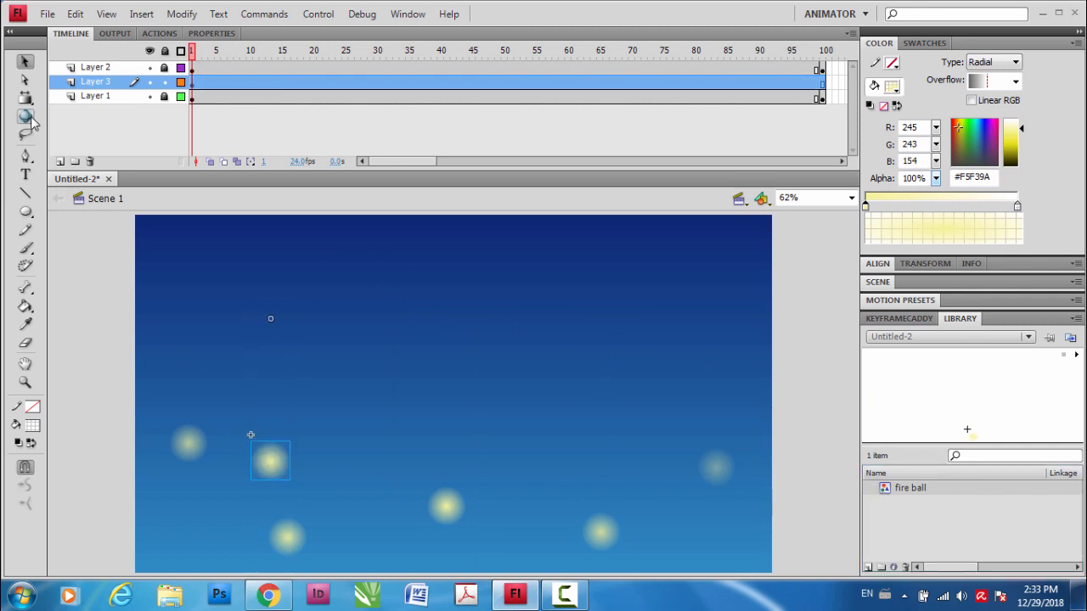
left_click(24, 79)
left_click(26, 97)
left_click(85, 95)
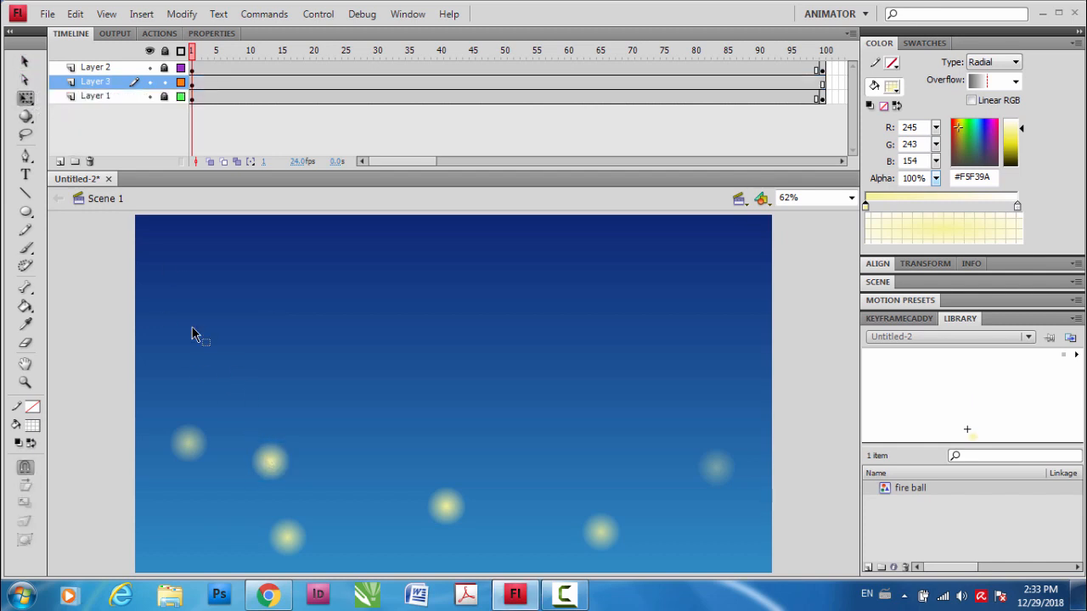
left_click(277, 476)
left_click_drag(288, 481, 283, 473)
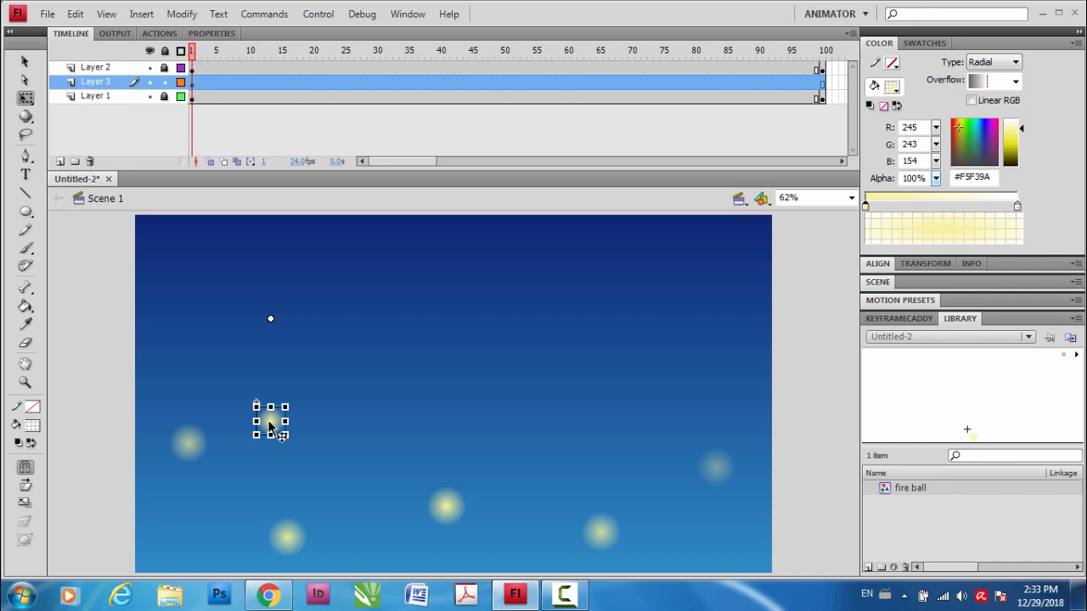
left_click_drag(269, 429, 563, 411)
left_click(248, 465)
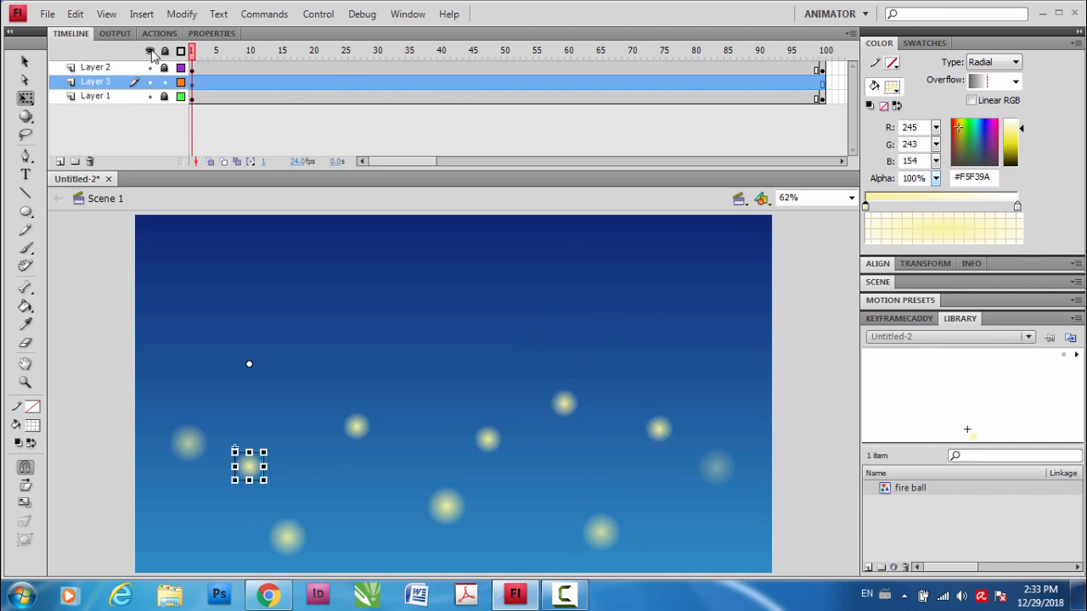
Set the looping first frame of the leftmost small fire ball on Layer 3 to 5.
left_click(212, 34)
left_click_drag(852, 134, 856, 151)
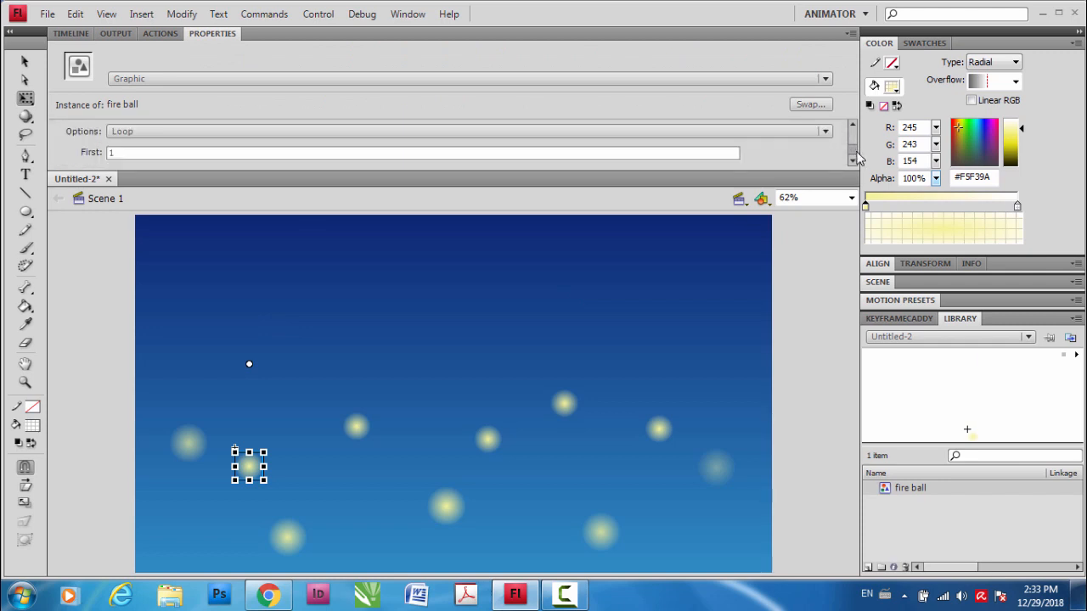
left_click(131, 156)
type("5")
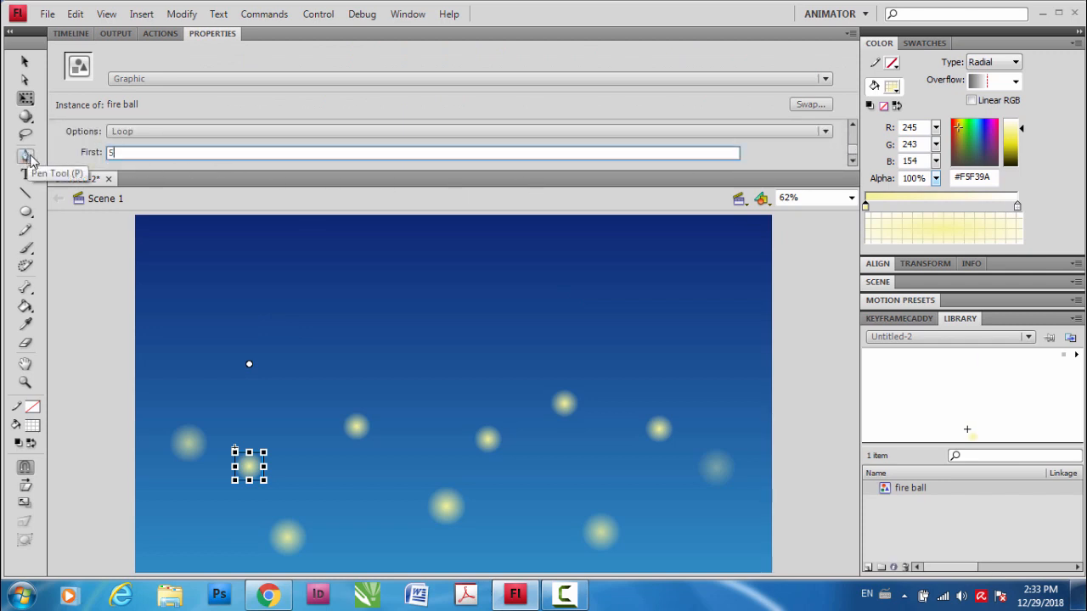
key("Return")
Set the looping first frame of the second small fire ball from the left to 10 and of the third to 25.
left_click(360, 430)
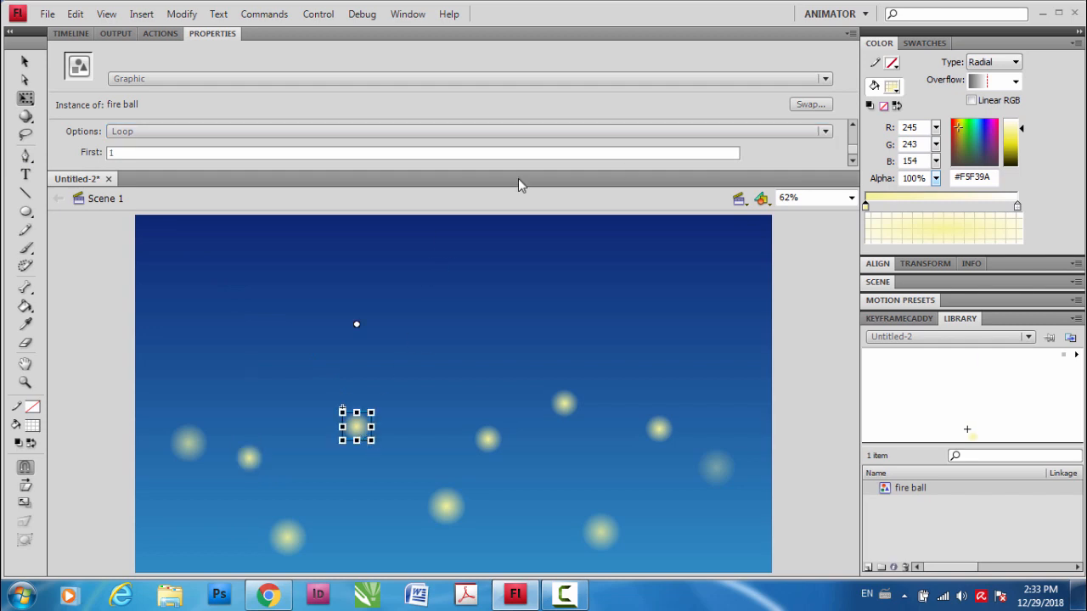
double_click(126, 151)
type("10")
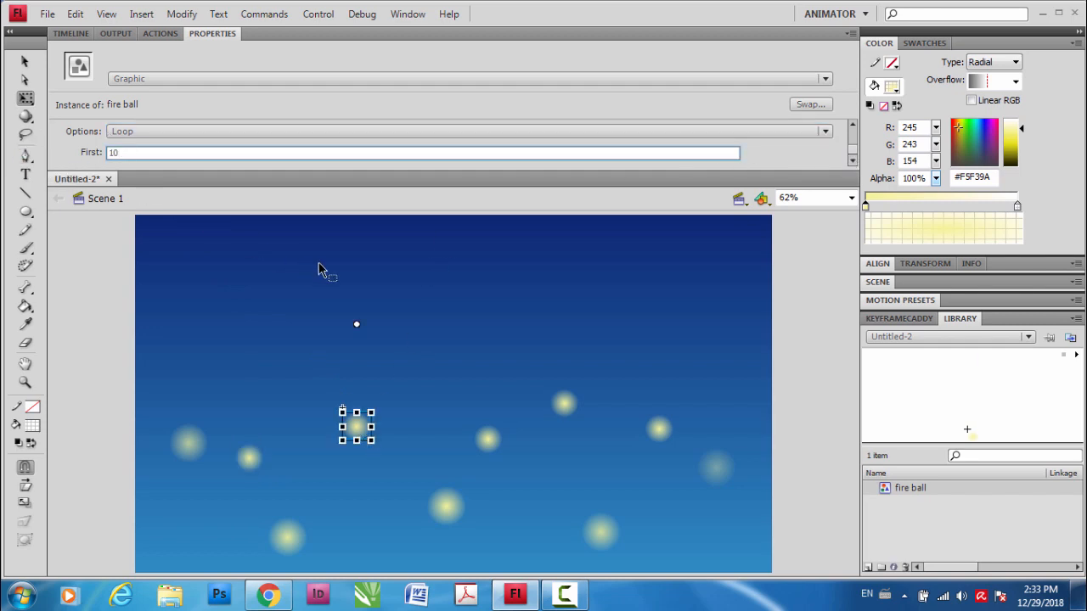
key("Return")
left_click(486, 438)
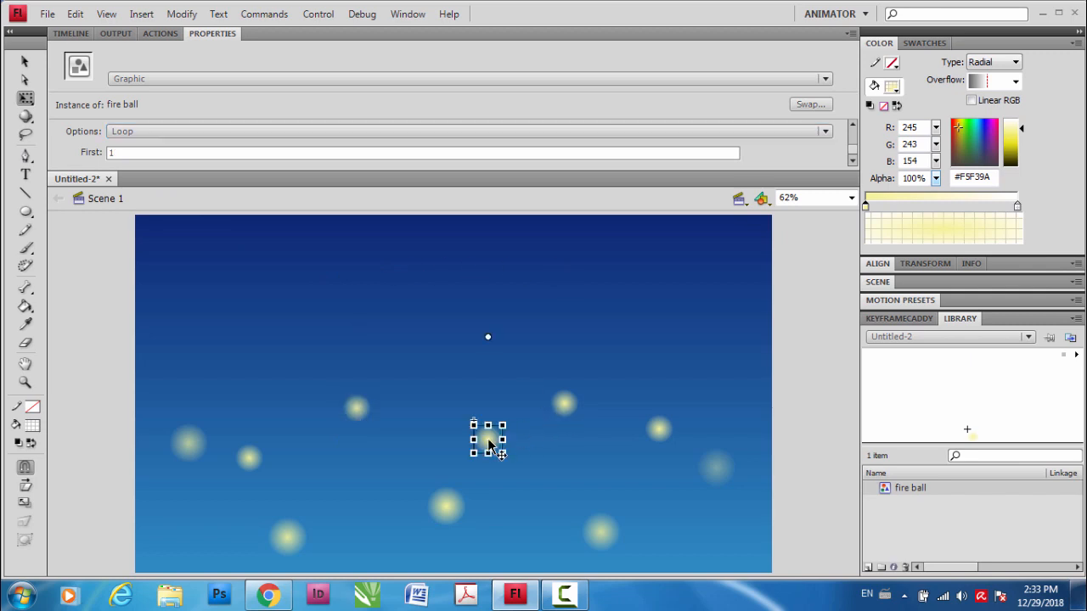
double_click(212, 153)
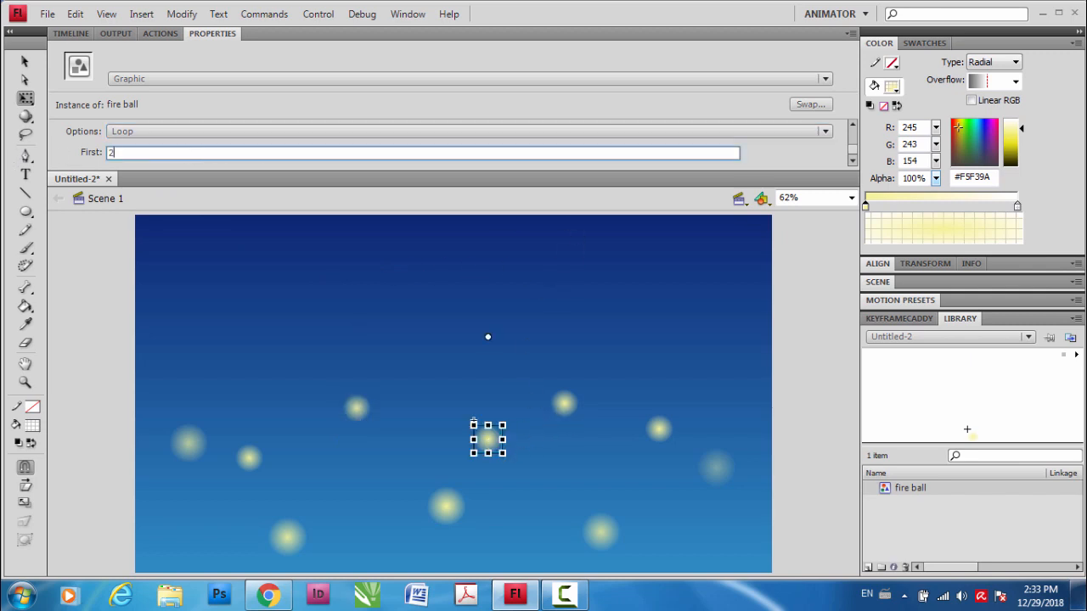
type("25")
key("Return")
Start the fourth small fire ball's loop at frame 80, and move it and the third small ball lower in the sky.
left_click(570, 412)
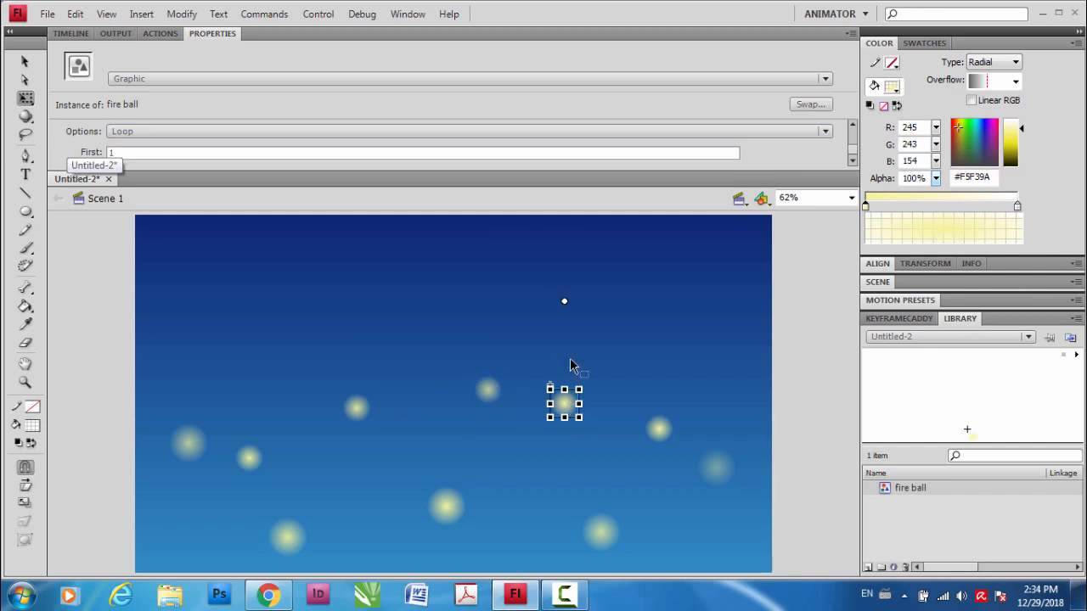
double_click(136, 153)
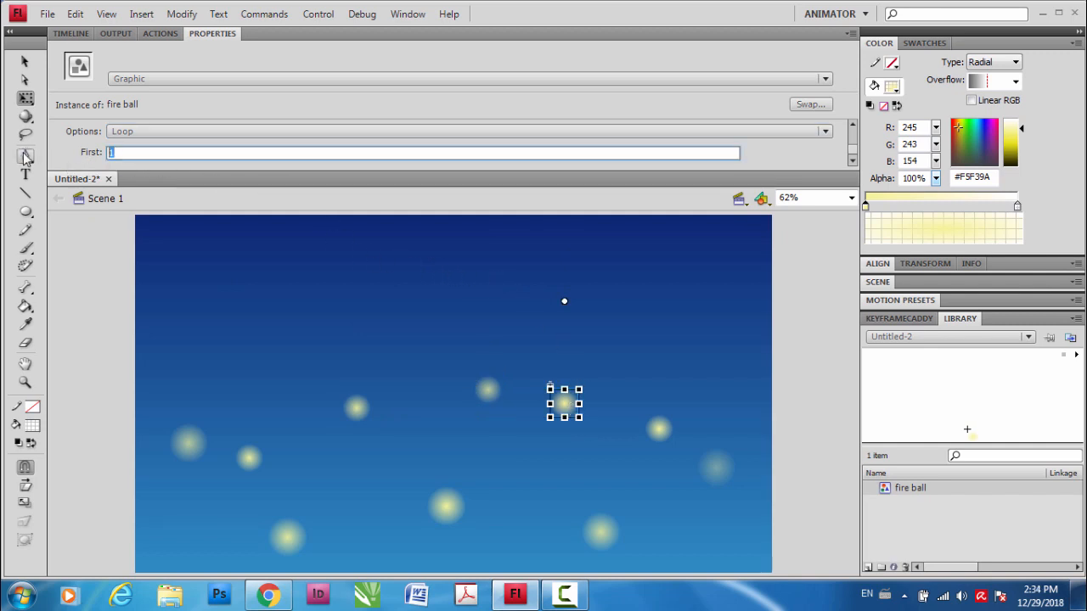
type("80")
key("Return")
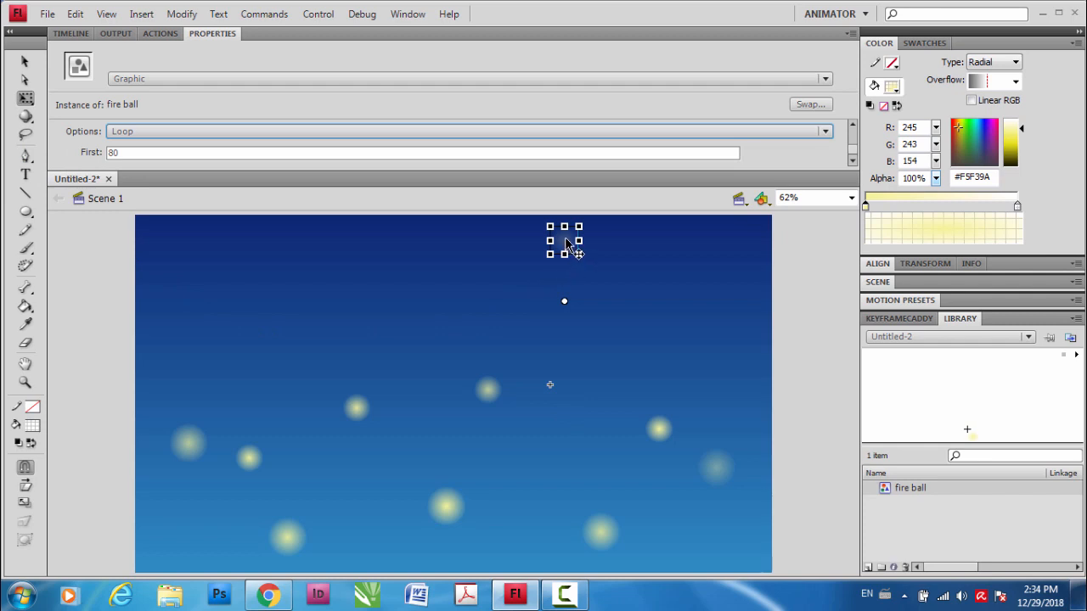
left_click_drag(567, 243, 584, 388)
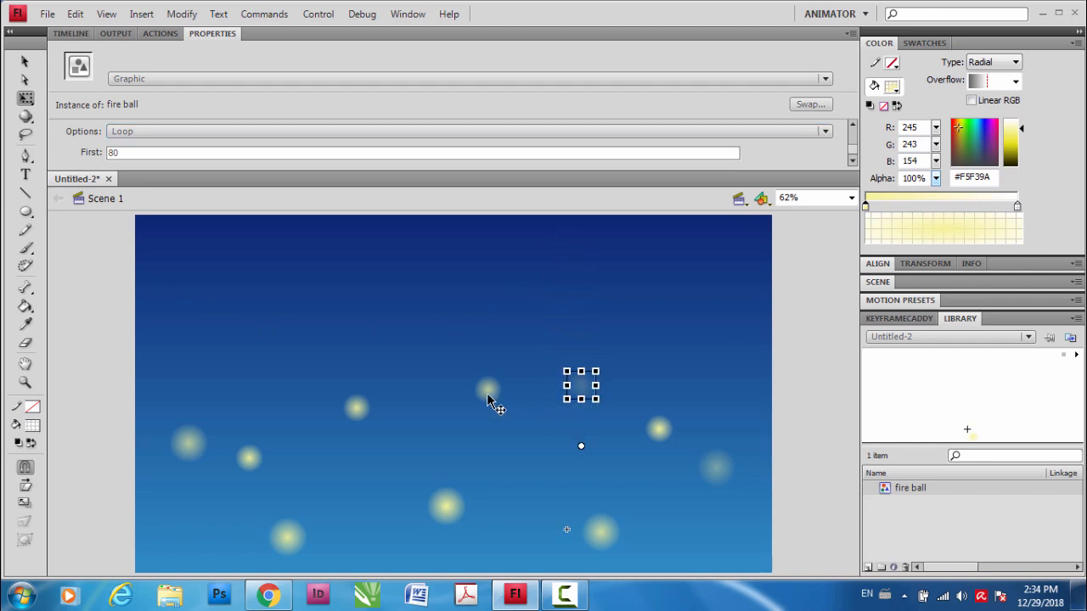
left_click_drag(487, 396, 478, 436)
Select the rightmost small fire ball, preview the animation on the timeline and return the playhead to frame 1.
left_click(657, 428)
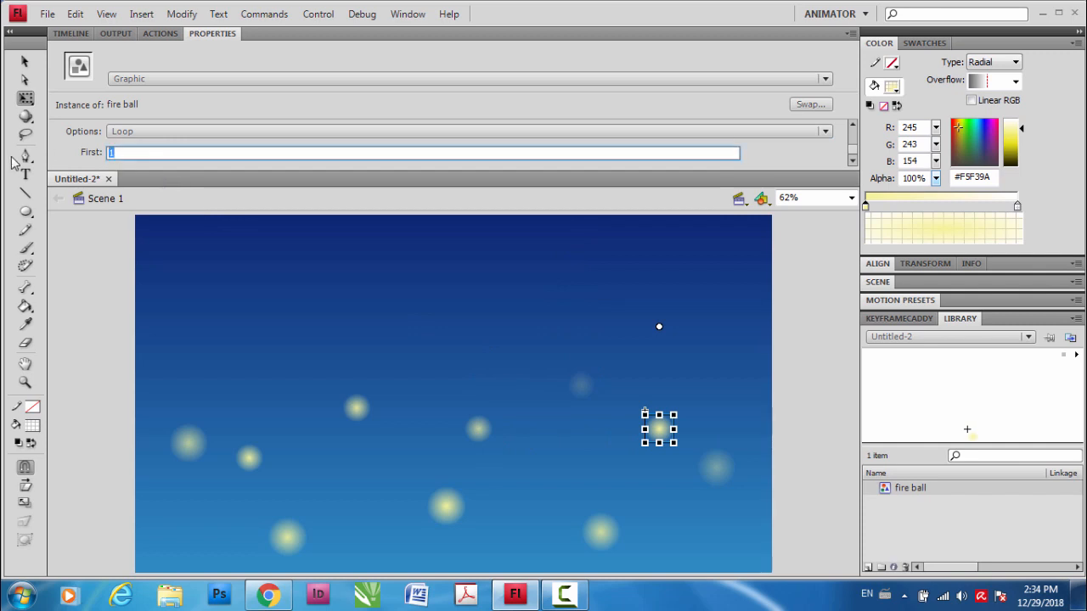
key("k")
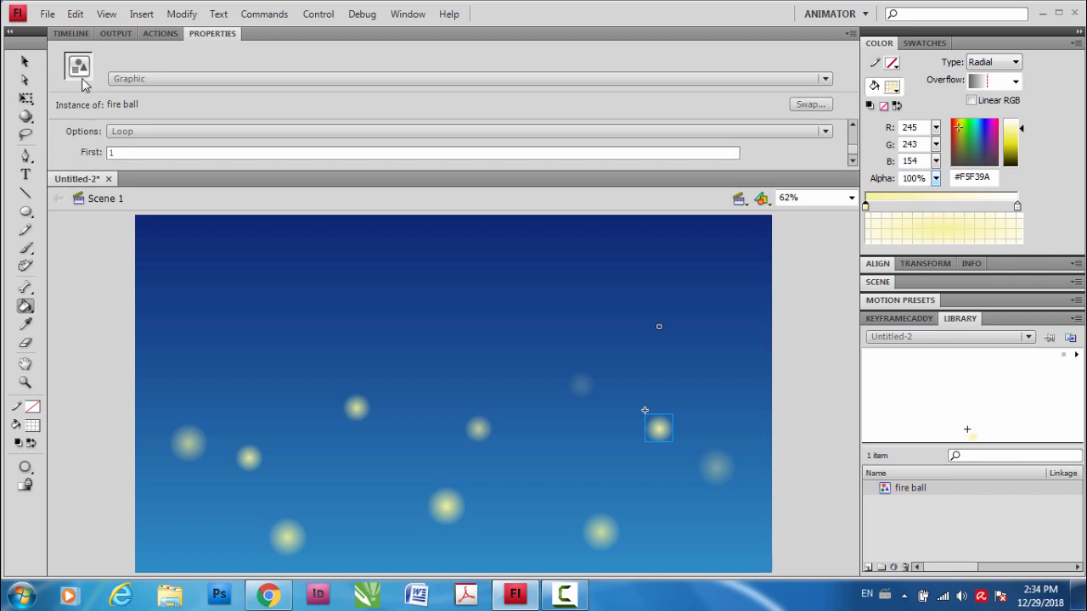
left_click(70, 33)
key("Return")
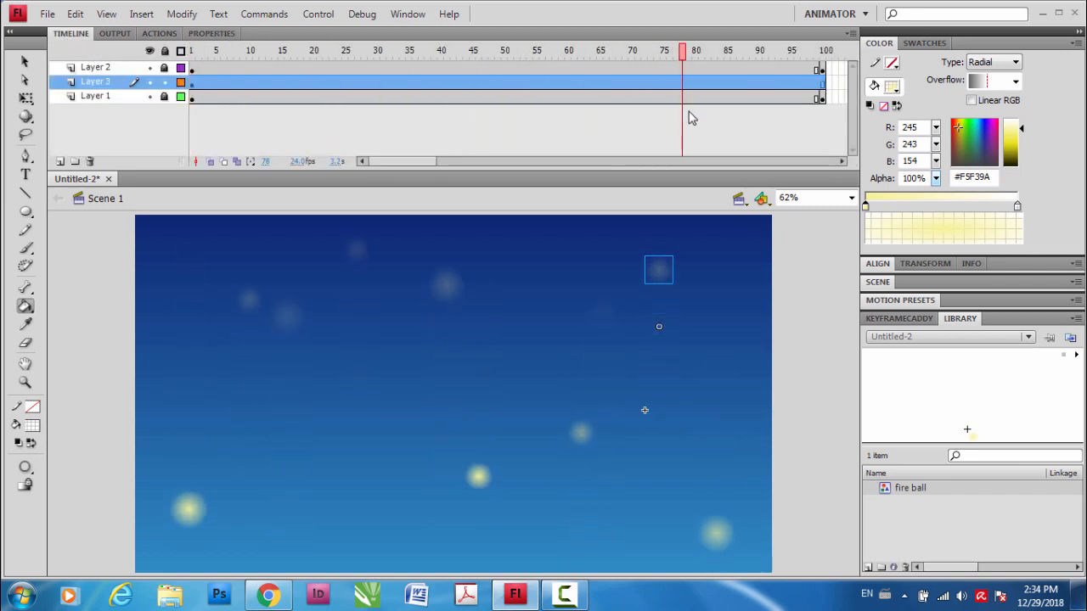
left_click_drag(688, 111, 179, 1)
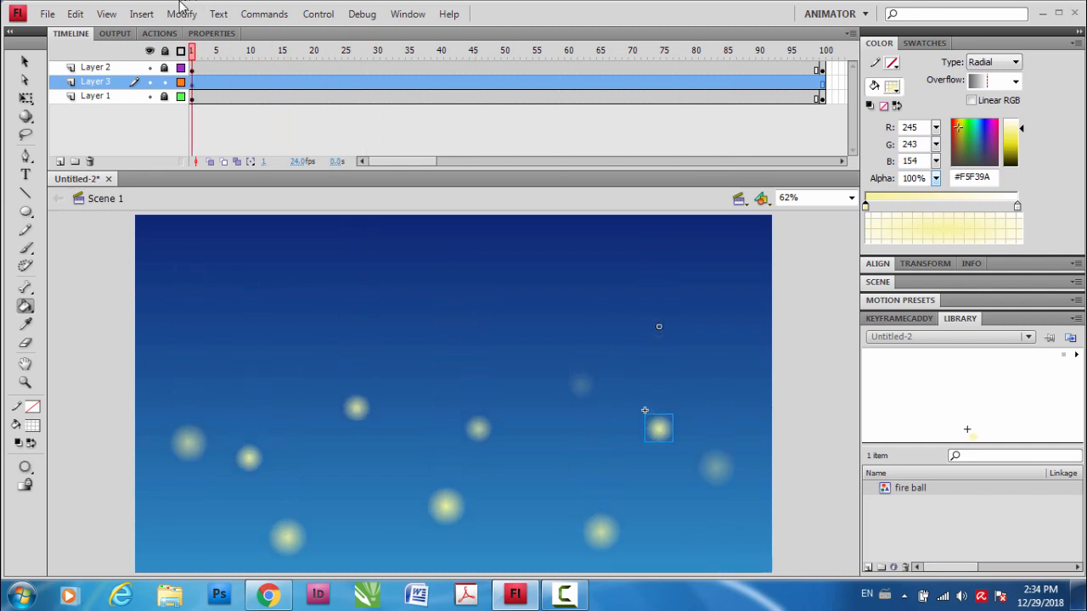
Add a new layer directly beneath Layer 3, select its first frame and lock Layer 3.
left_click(59, 161)
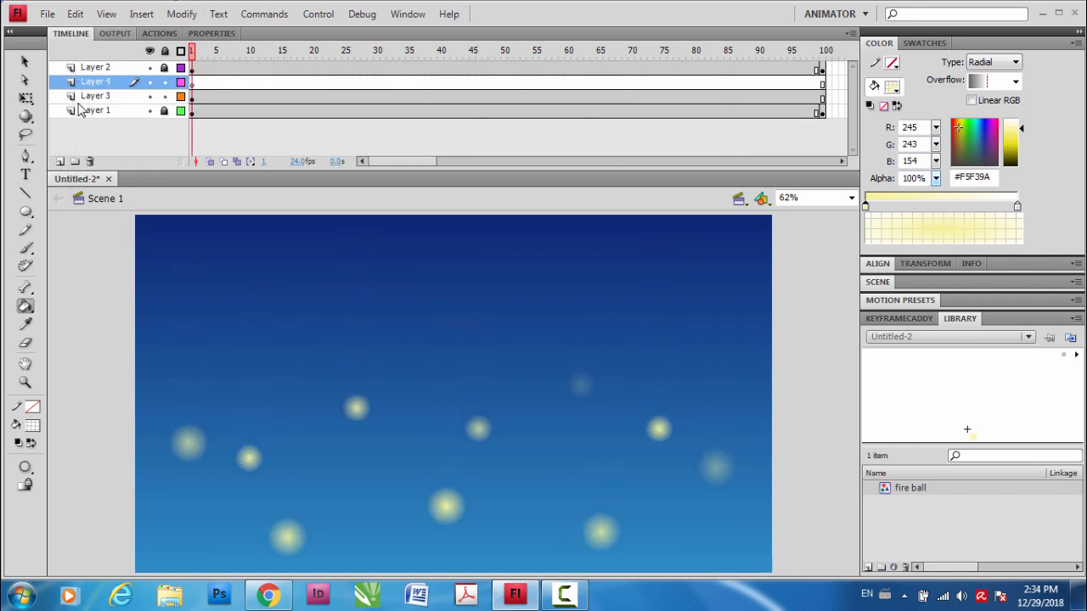
left_click_drag(72, 85, 140, 96)
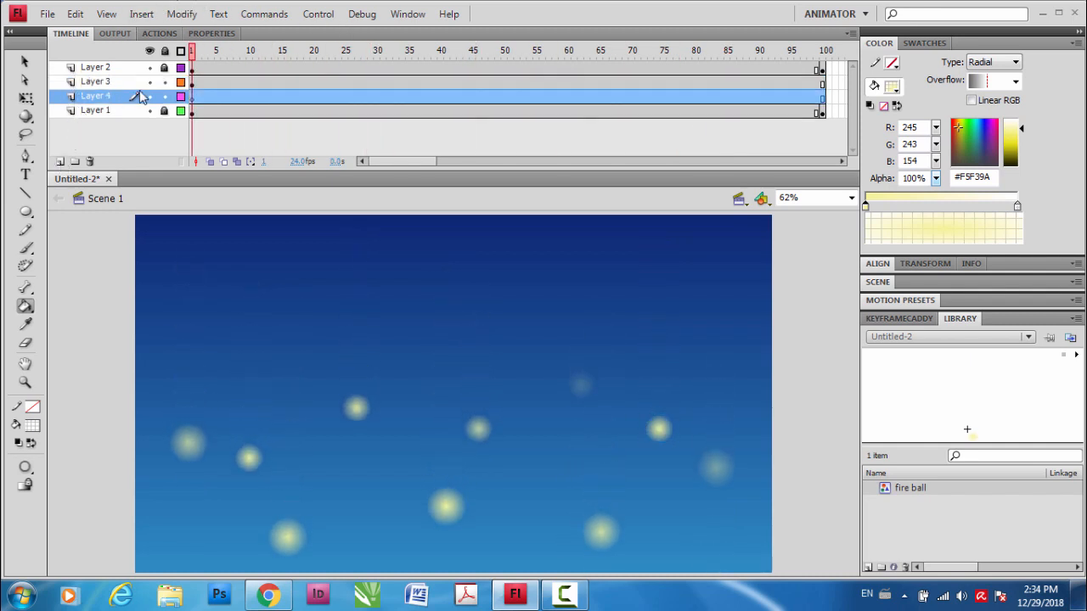
left_click(193, 99)
Place a fire ball instance from the library on Layer 4 and scale it down to about half its size.
left_click_drag(897, 494, 378, 458)
key("q")
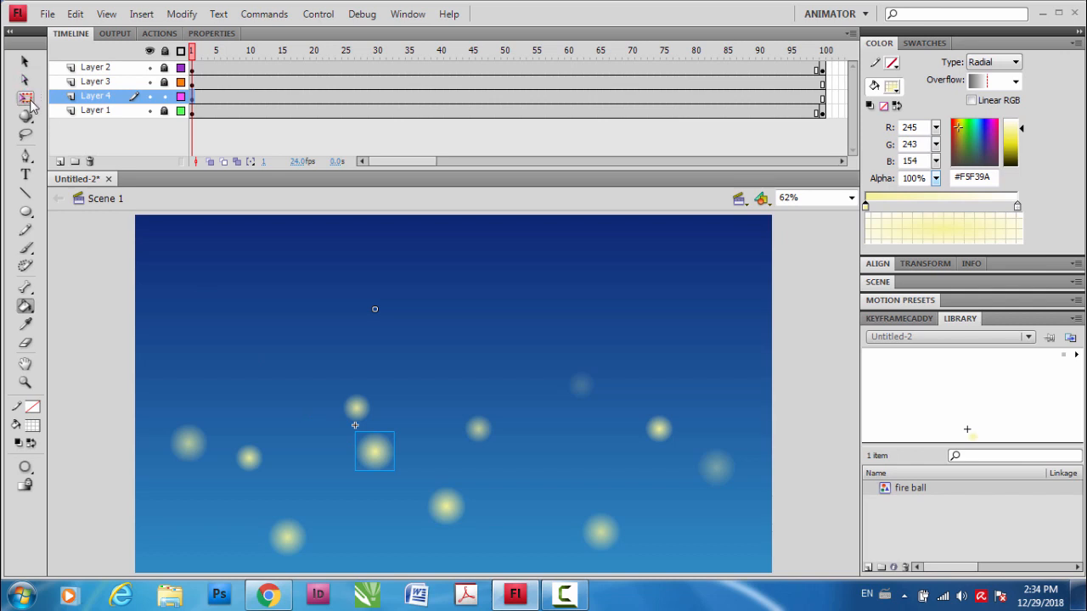
left_click_drag(371, 448, 264, 380)
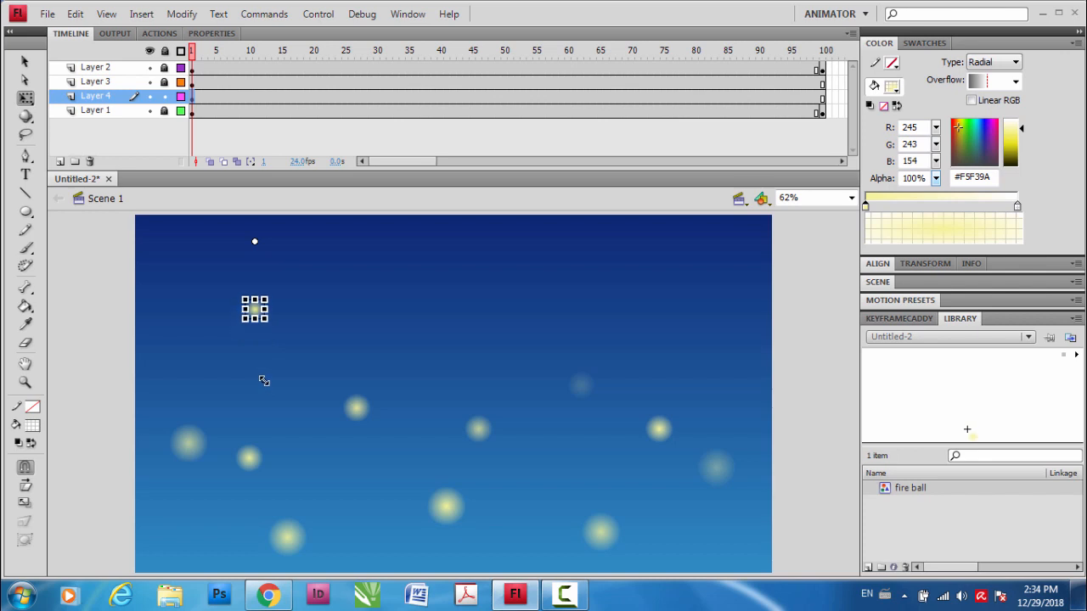
Move the tiny fire ball near the left edge of the sky and duplicate it slightly lower to the right.
key("ctrl+=")
left_click_drag(472, 407, 193, 397)
left_click_drag(222, 406, 491, 451)
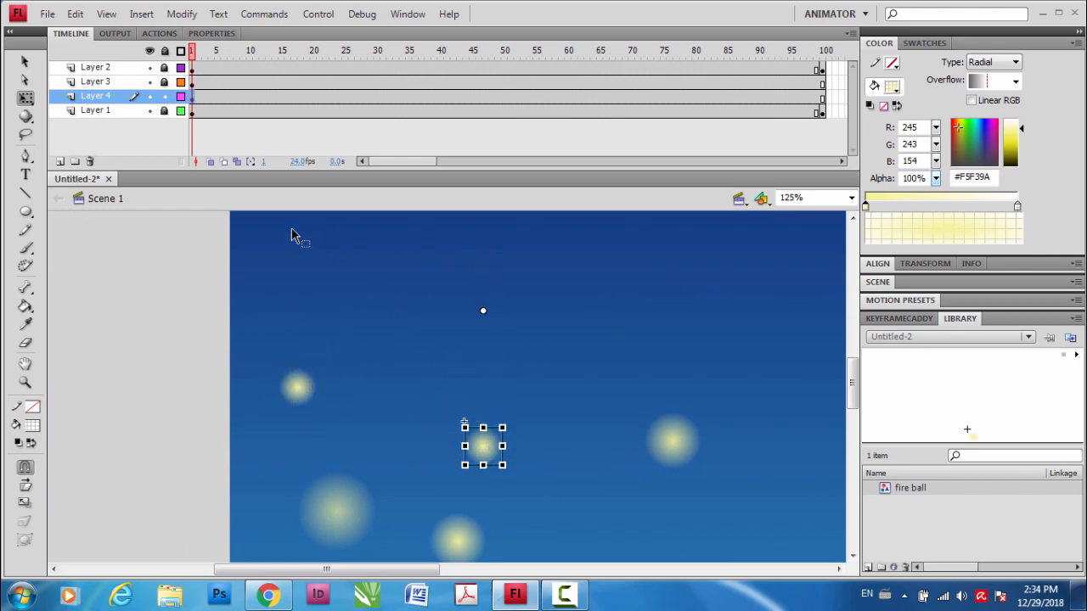
Set the looping first frame of the second tiny fire ball to 5.
left_click(212, 33)
left_click(852, 161)
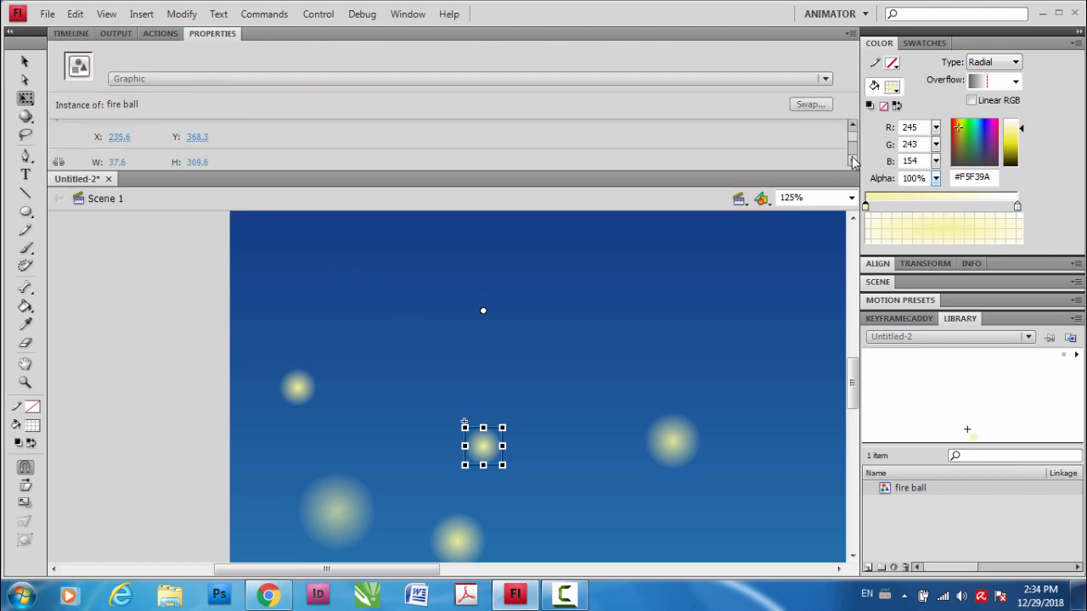
left_click(852, 160)
left_click(853, 160)
left_click(853, 159)
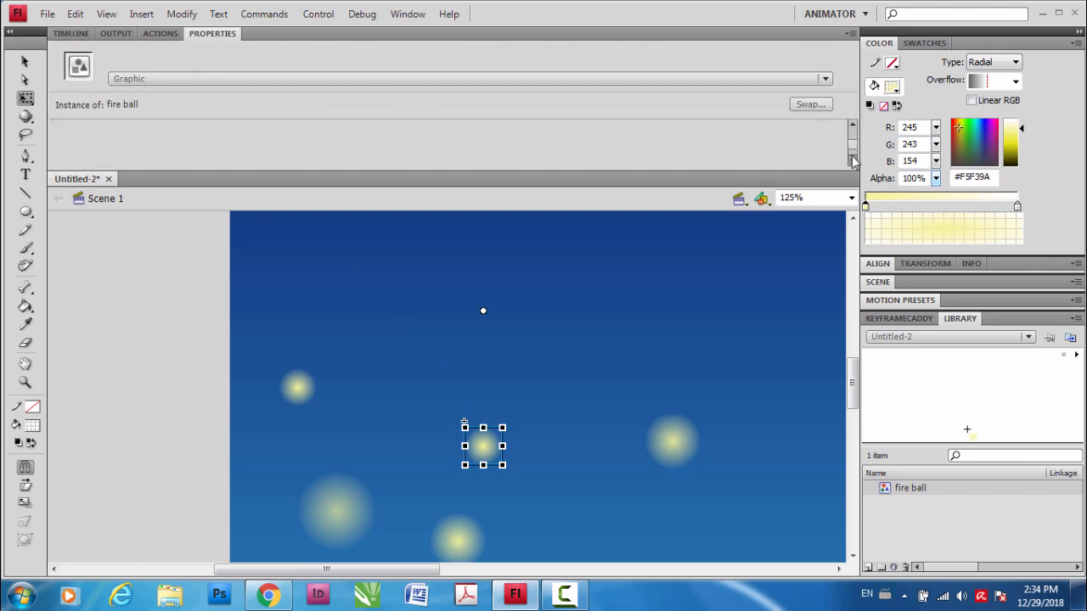
left_click(853, 160)
left_click(852, 160)
left_click(852, 160)
left_click(852, 160)
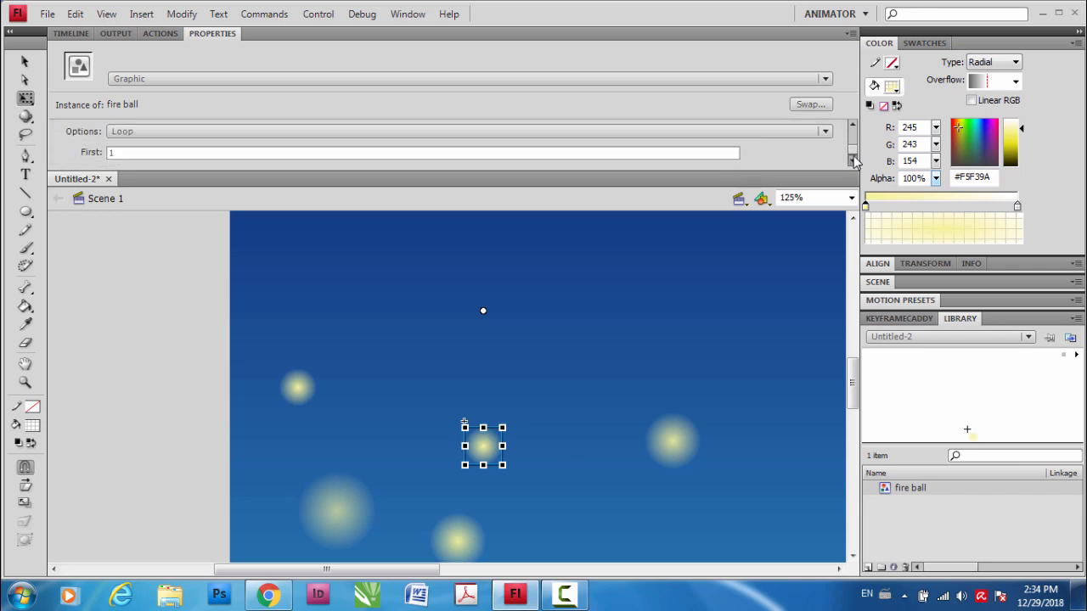
left_click(143, 155)
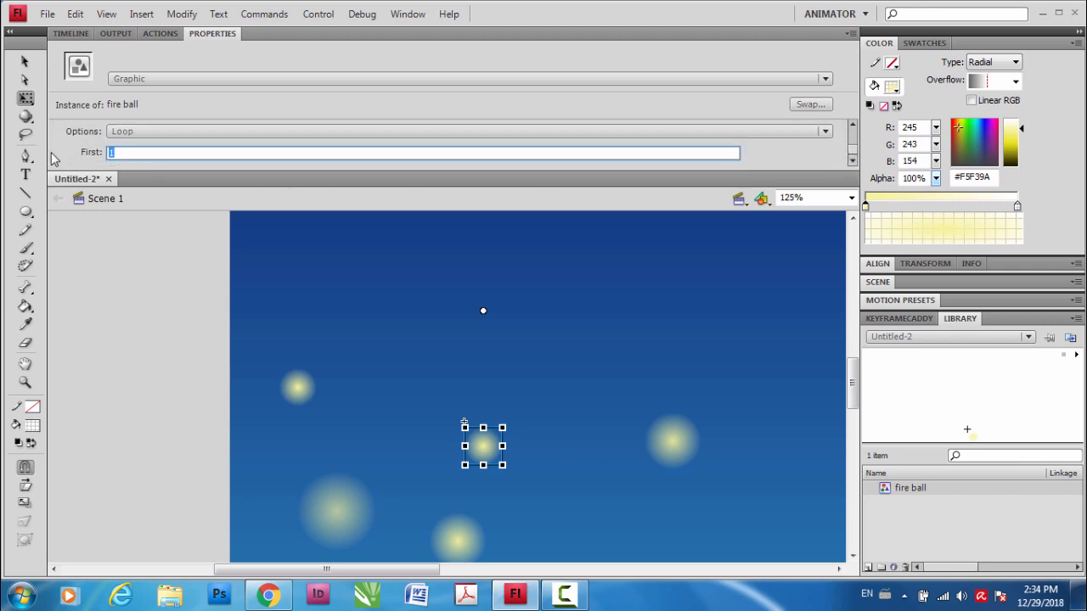
type("5")
key("Return")
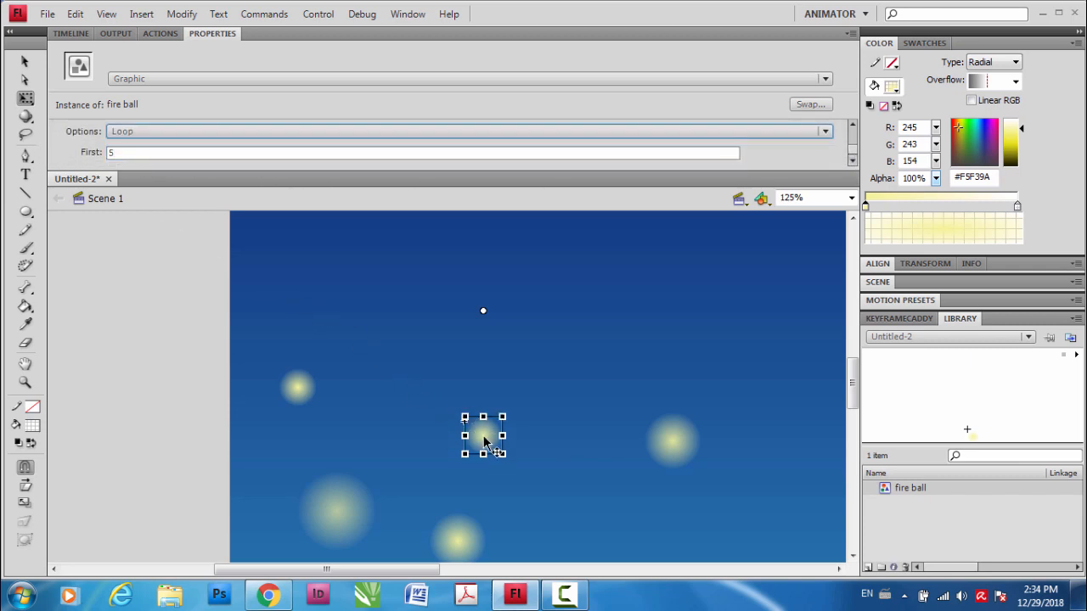
Duplicate the second tiny fire ball lower to its right and set the copy's looping first frame to 80.
left_click_drag(487, 439, 448, 472)
scroll(447, 476, "down", 3)
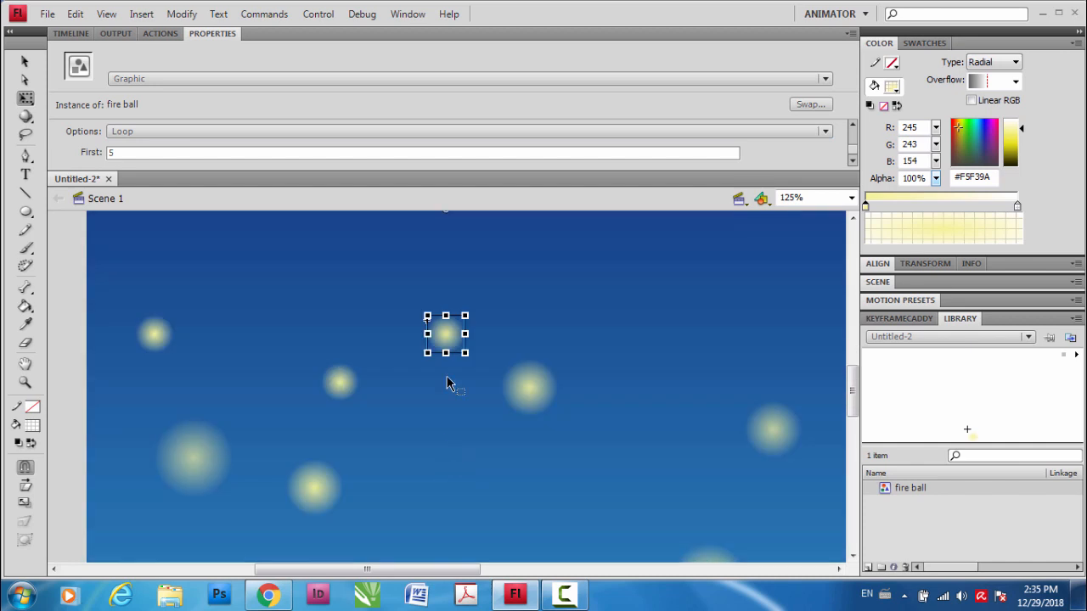
left_click_drag(449, 345, 457, 480)
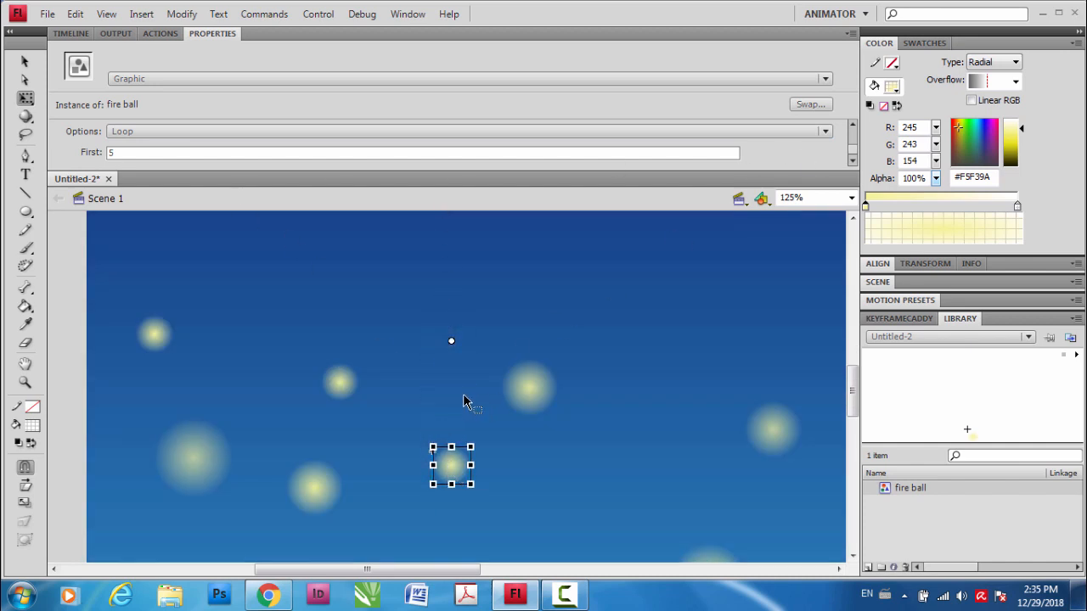
double_click(118, 153)
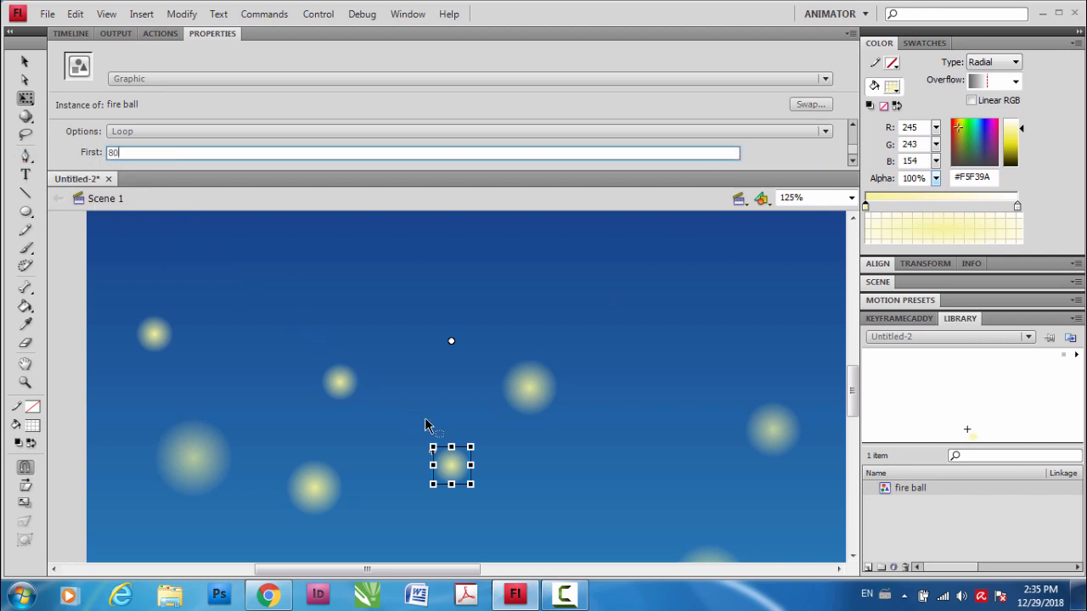
key("Tab")
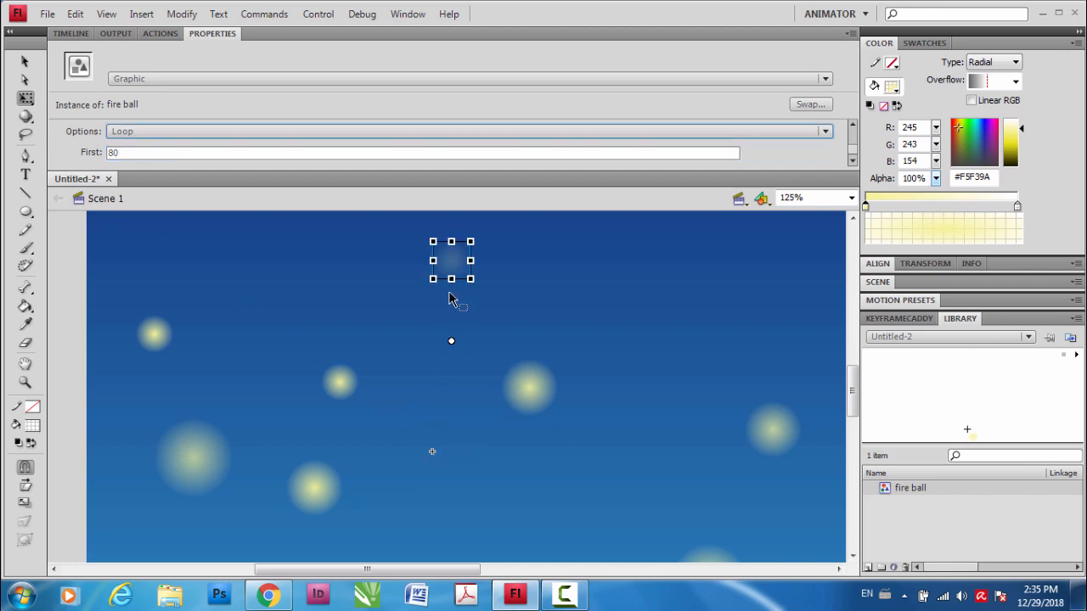
Lower the third tiny fire ball and add a copy farther right with its looping first frame set to 75.
left_click_drag(451, 265, 666, 381)
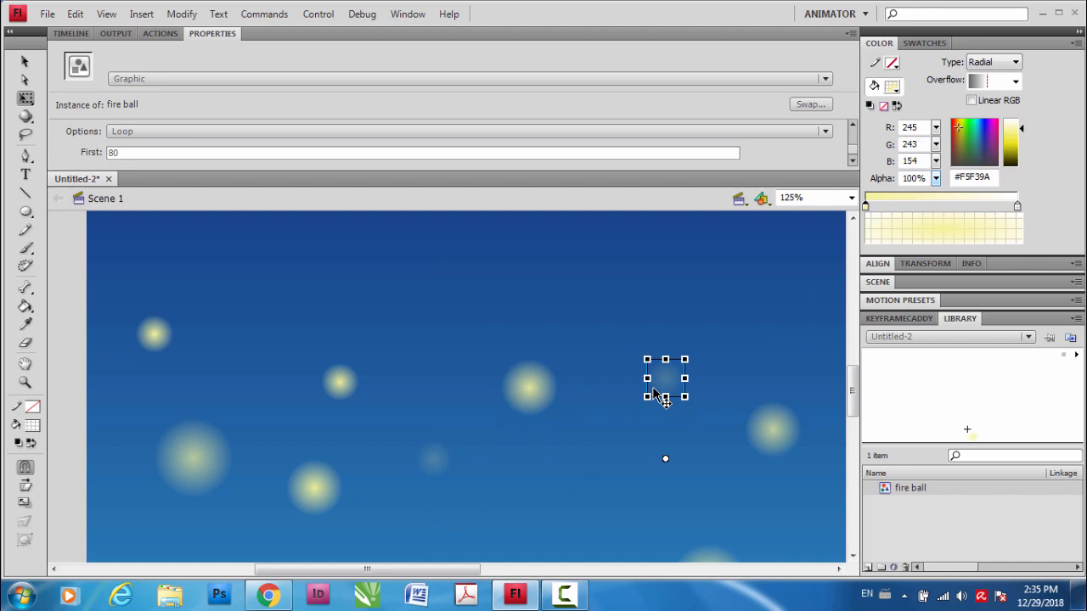
double_click(129, 153)
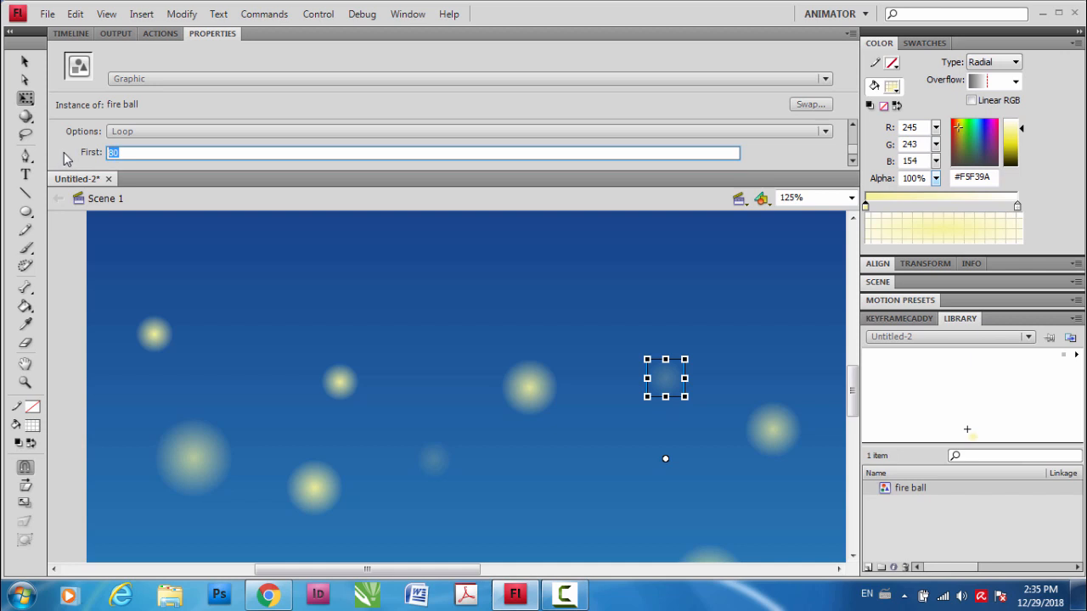
type("75")
key("Return")
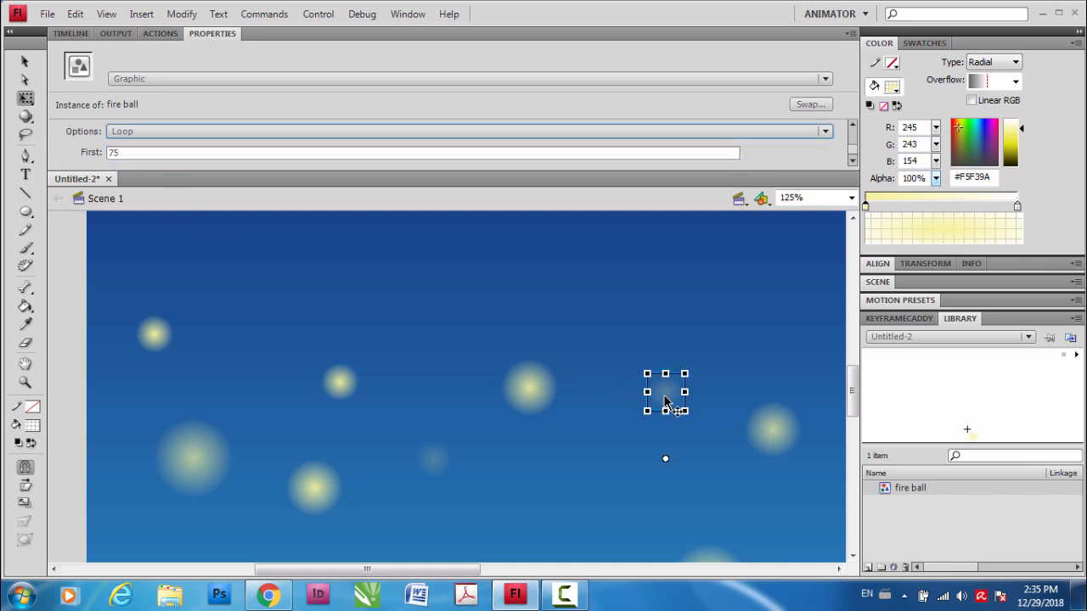
Duplicate the fourth tiny fire ball to the right, start the copy's loop at frame 20 and reposition it.
left_click_drag(665, 396, 779, 358, "alt")
key("space")
left_click_drag(720, 374, 442, 421)
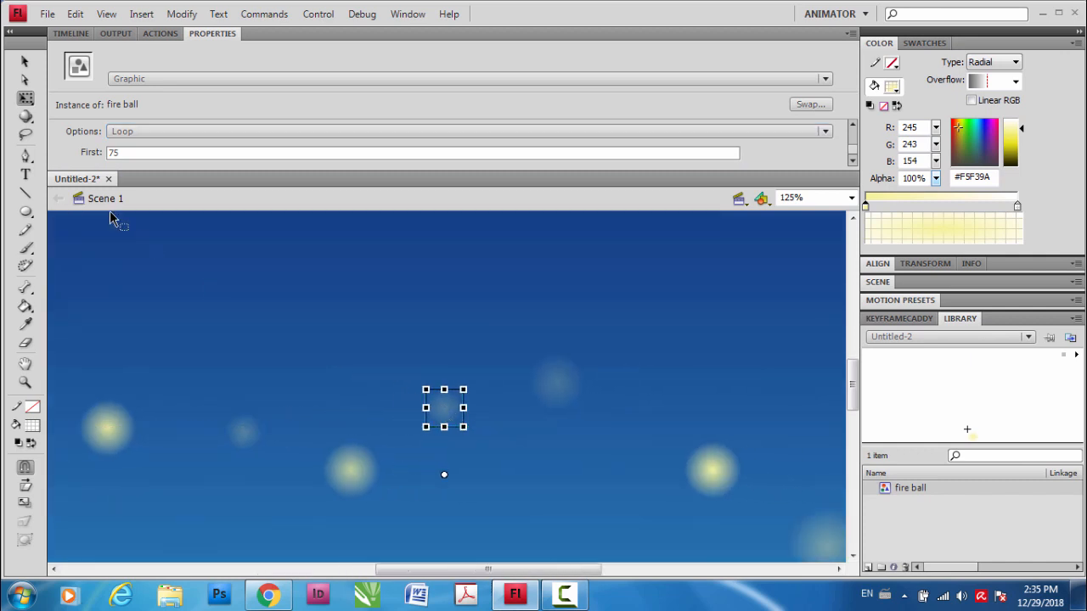
left_click(137, 151)
key("Return")
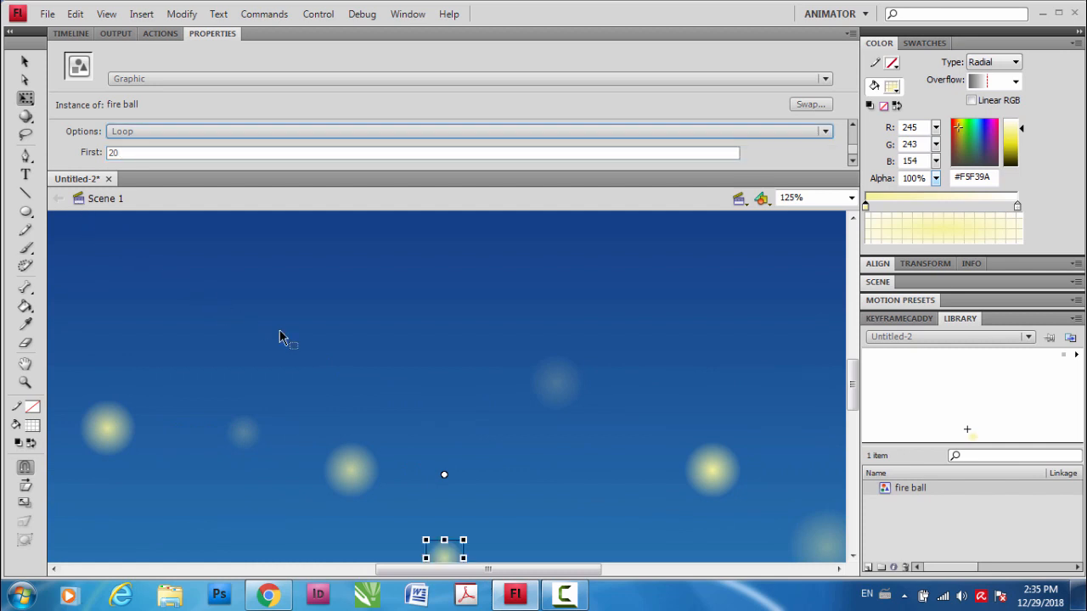
left_click_drag(439, 553, 449, 509)
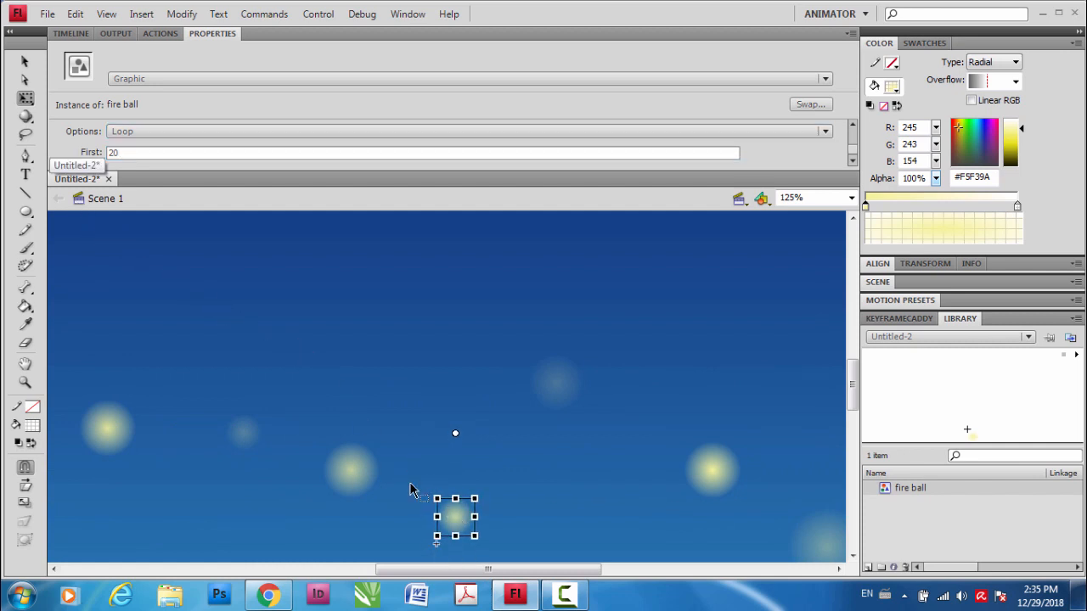
scroll(404, 488, "down", 5)
scroll(433, 427, "up", 2)
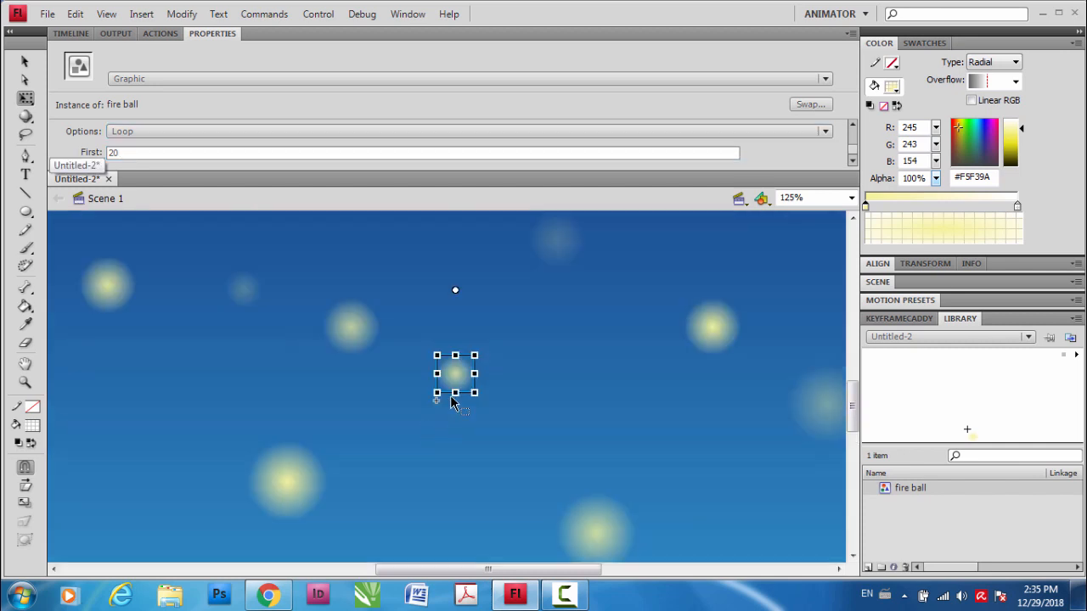
Duplicate the fifth tiny fire ball up and to the right, and set the copy's looping first frame to 10.
left_click_drag(451, 403, 607, 340)
scroll(606, 413, "up", 5)
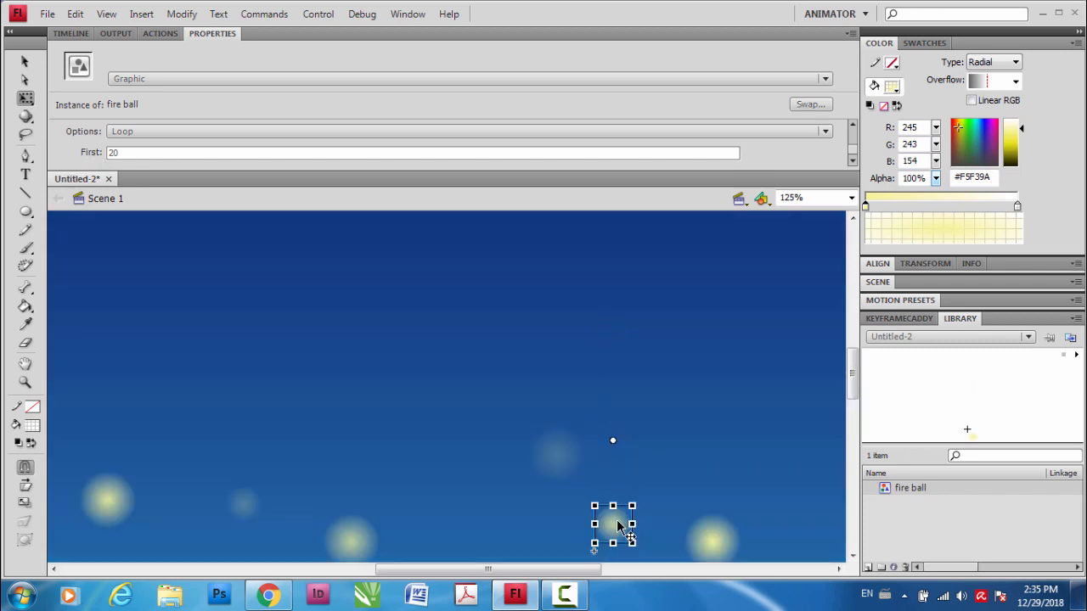
left_click_drag(618, 526, 654, 475)
left_click(140, 153)
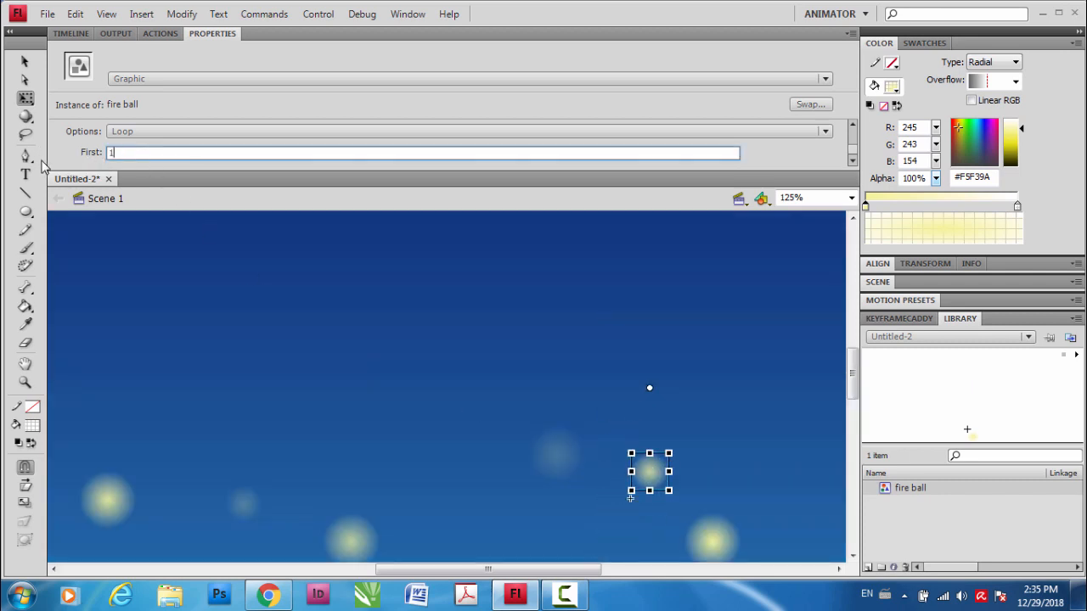
type("10")
key("Return")
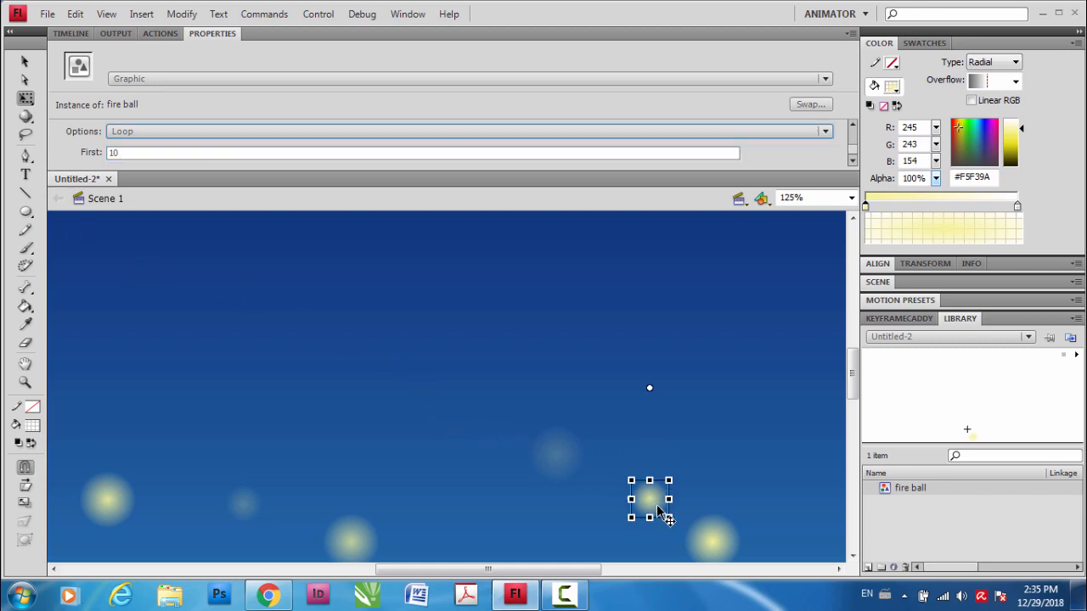
Duplicate the sixth tiny fire ball near the right edge of the sky and start the copy's loop at frame 35.
left_click_drag(574, 451, 392, 383)
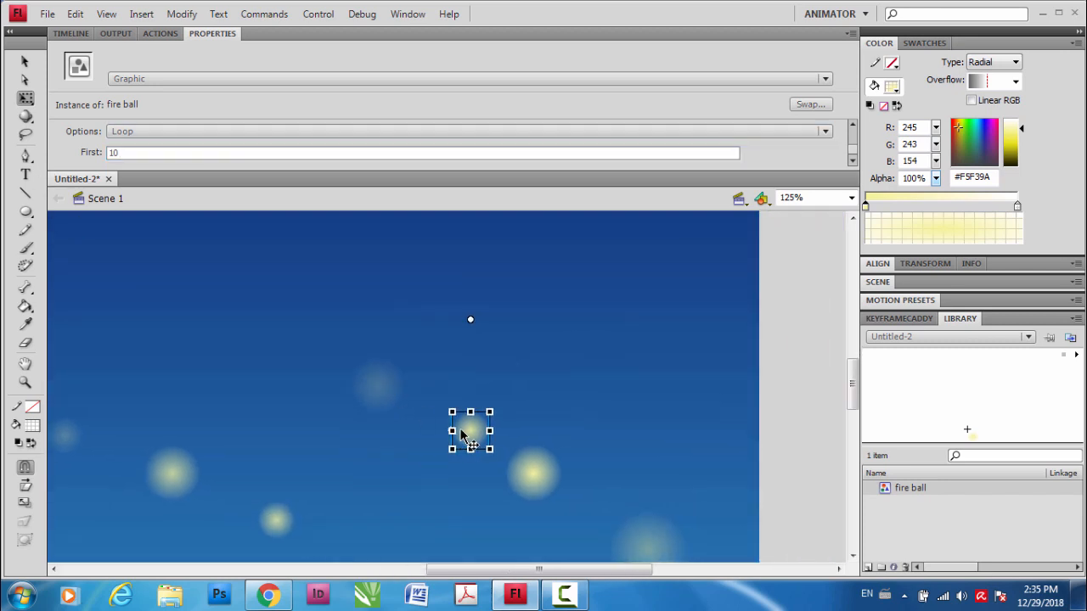
left_click_drag(470, 435, 671, 426)
double_click(138, 153)
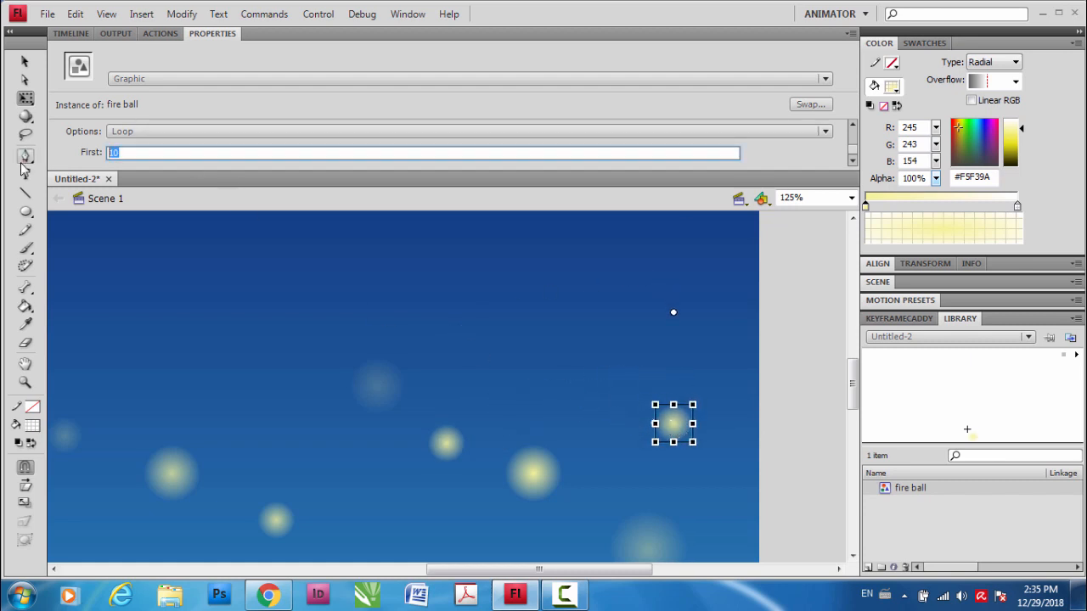
type("35")
key("Return")
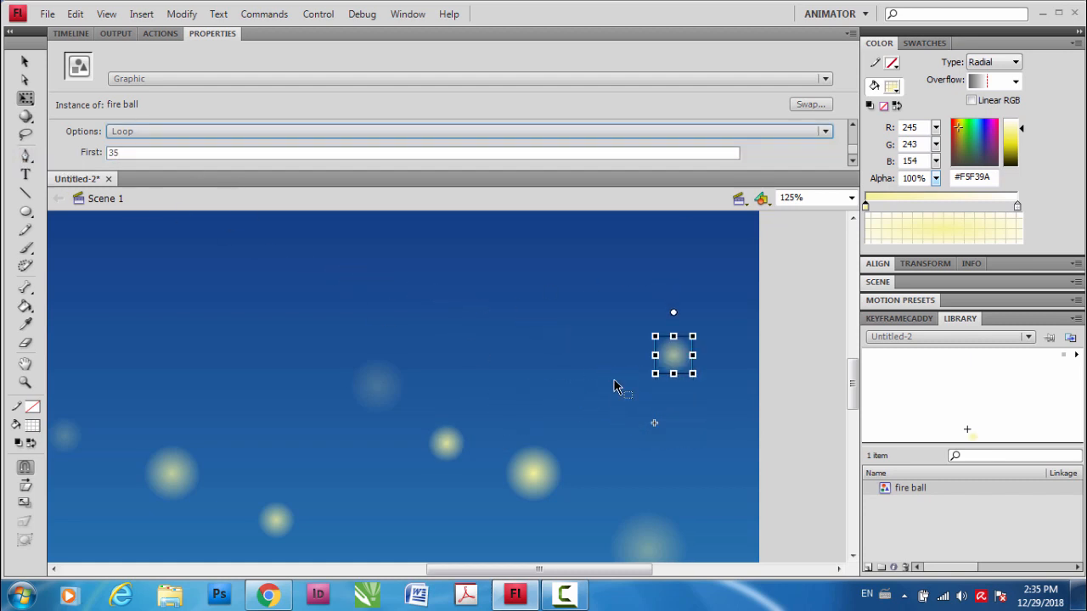
Fit the whole stage in the window and return to the timeline with the playhead at frame 1.
left_click(850, 198)
left_click(815, 212)
left_click(808, 364)
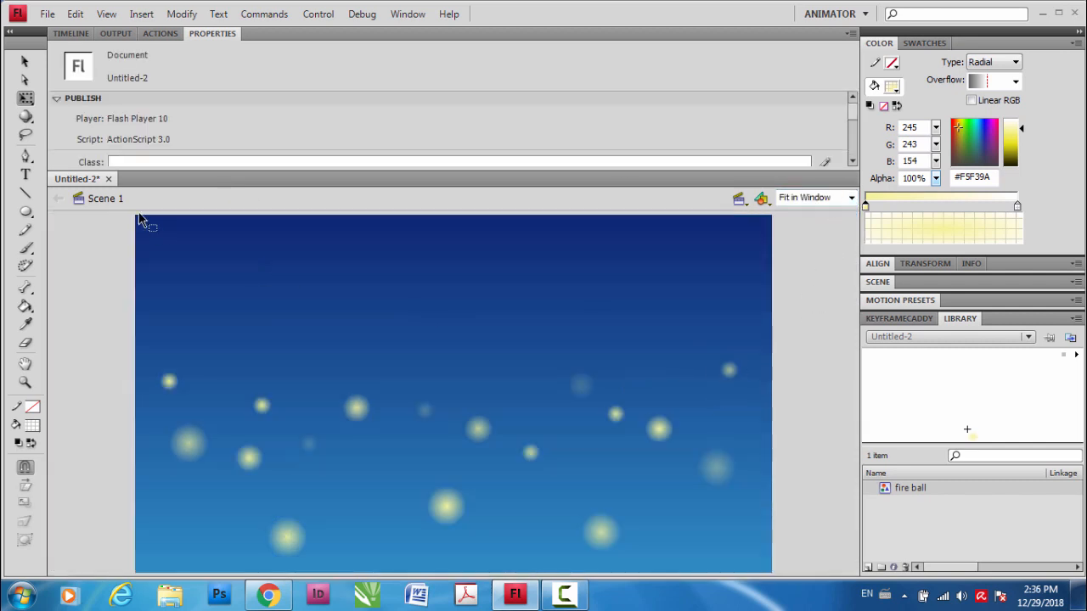
left_click(71, 33)
left_click_drag(192, 50, 147, 51)
Test the movie in a maximized preview window and close the preview.
key("ctrl+Return")
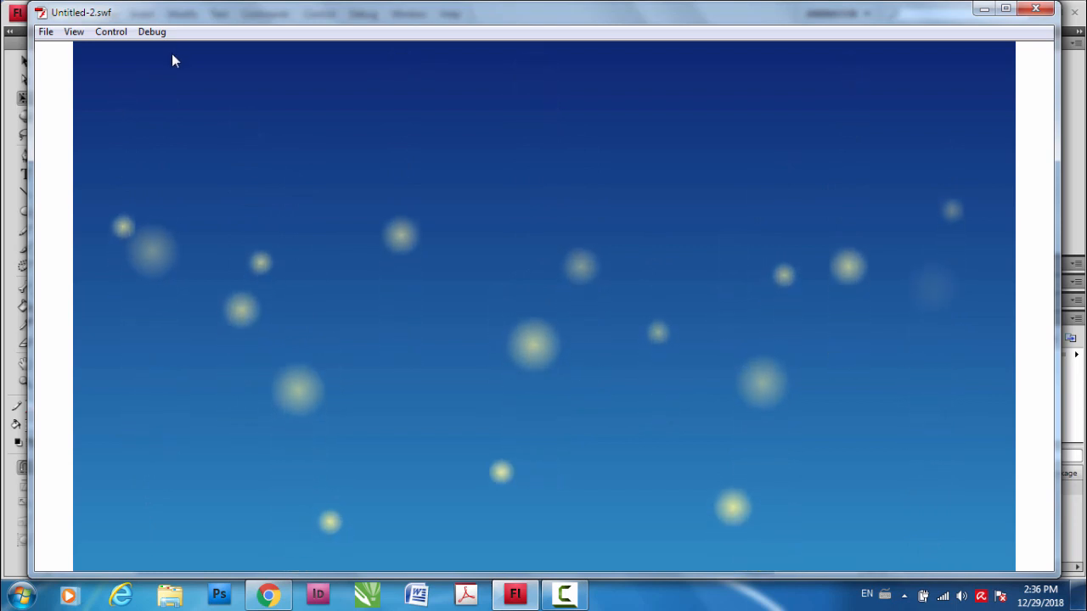
left_click(1005, 9)
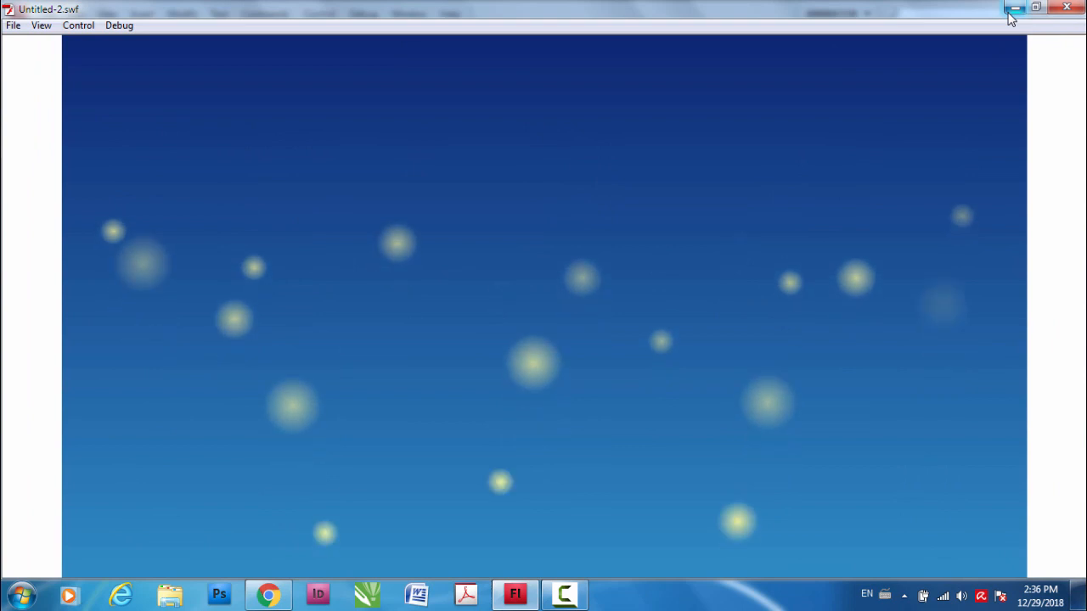
left_click(1071, 8)
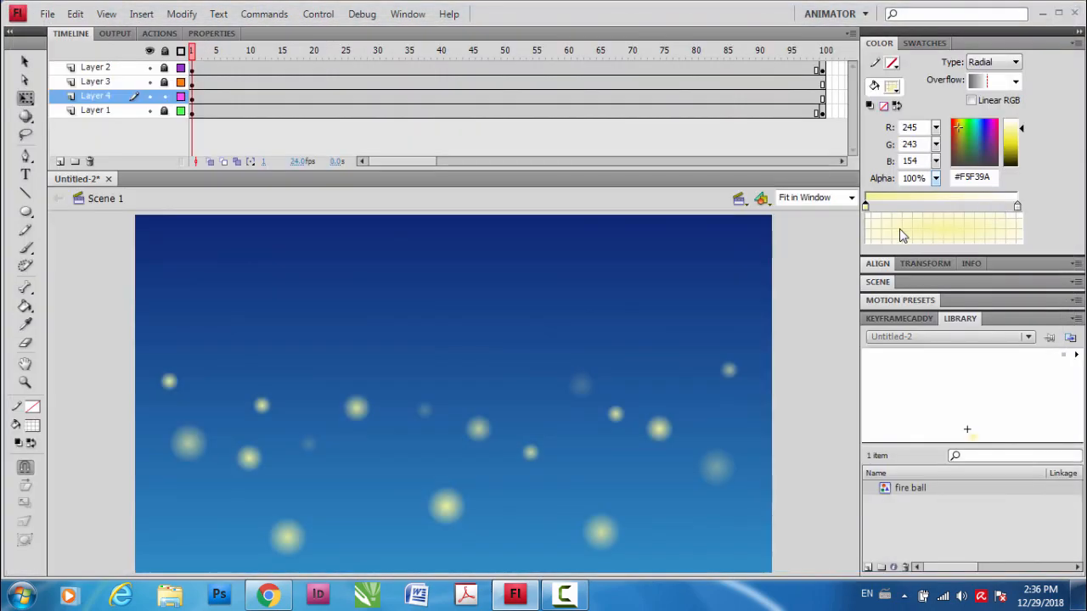